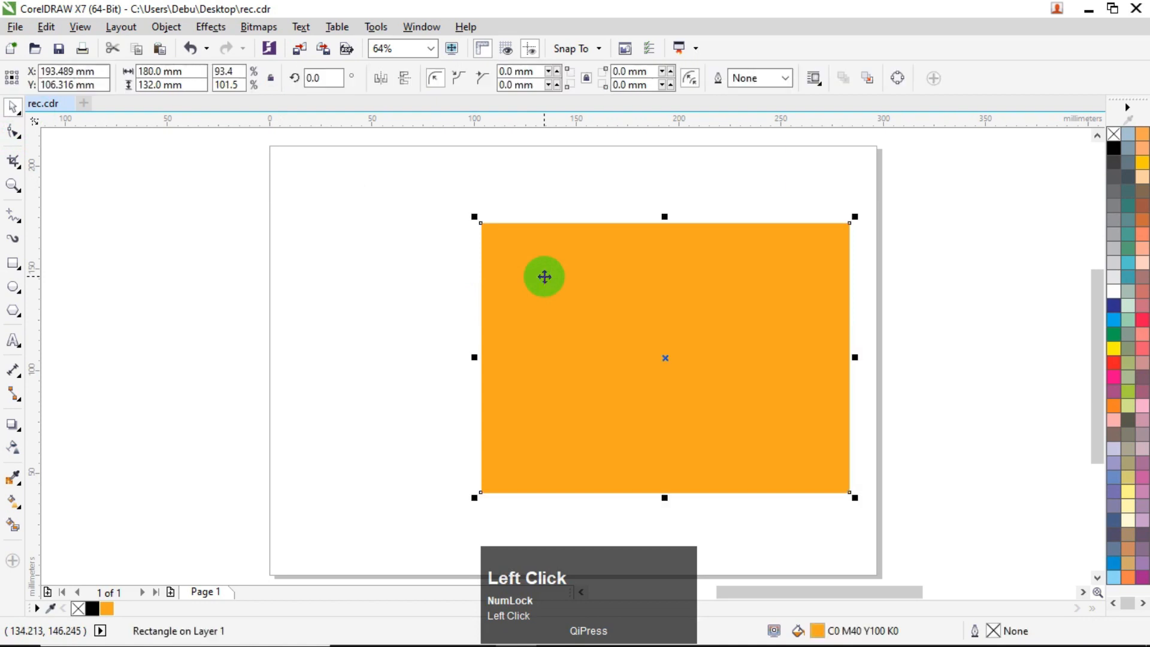
Copy the orange rectangle and paste the duplicate directly over the original.
{"action": "left_click", "coordinate": [48, 28]}
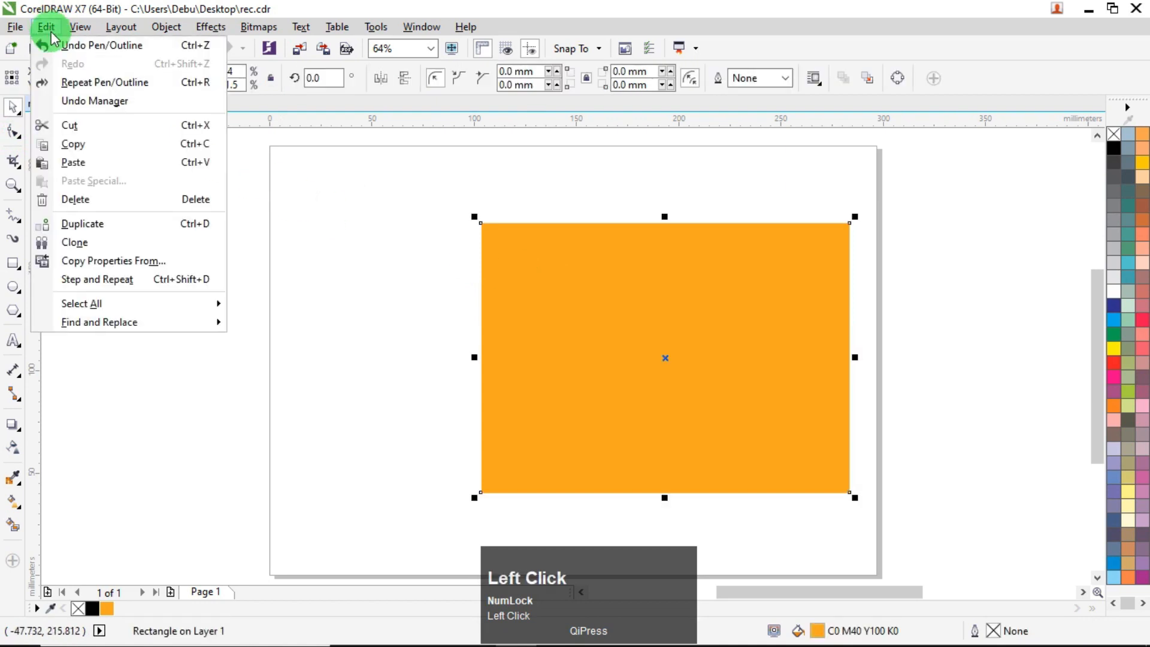
{"action": "left_click", "coordinate": [133, 145]}
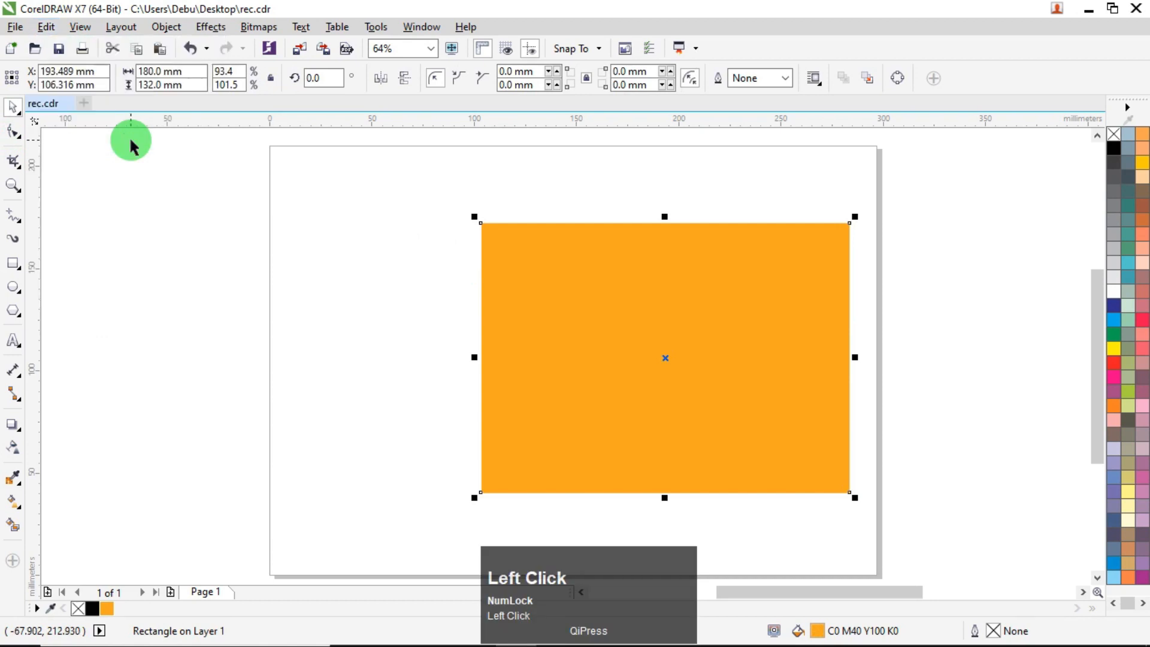
{"action": "left_click", "coordinate": [46, 27]}
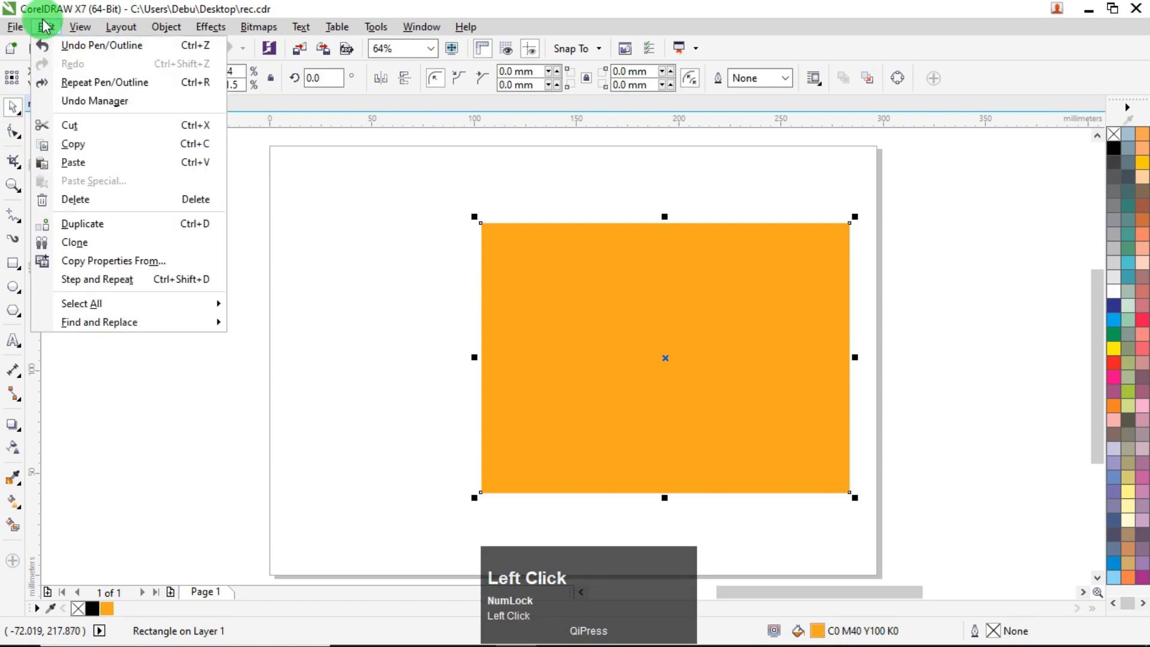
{"action": "left_click", "coordinate": [106, 163]}
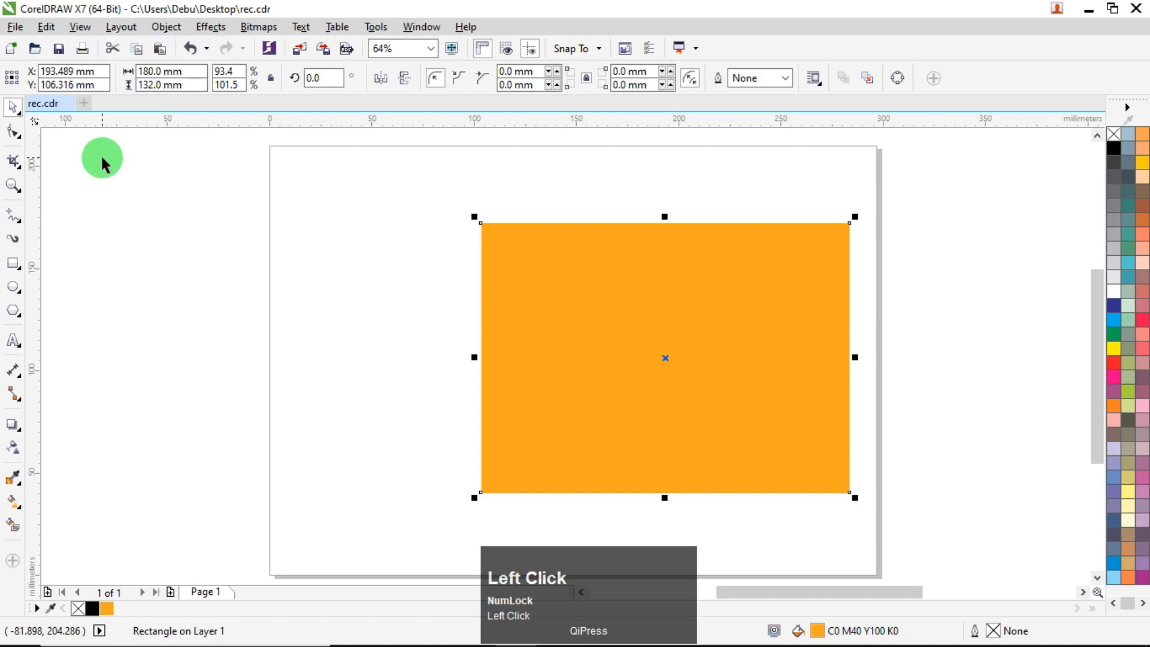
Shrink the pasted rectangle to a strip about 4.25 mm high along the orange rectangle's upper edge and fill it yellow.
{"action": "left_click_drag", "start_coordinate": [670, 497], "coordinate": [657, 246]}
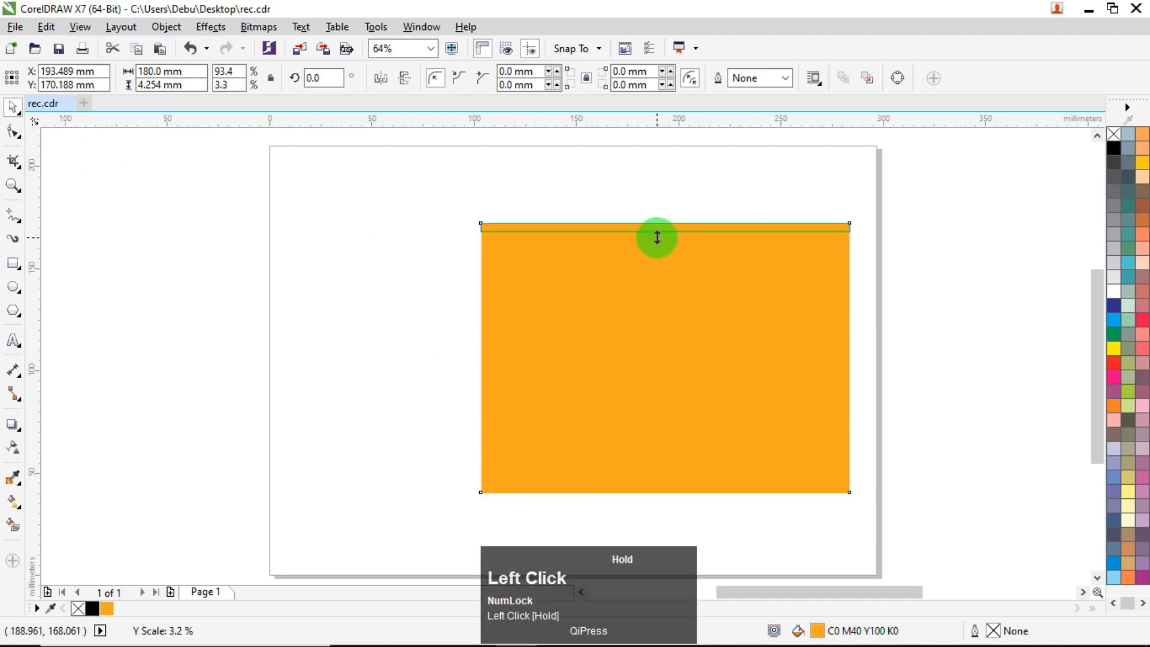
{"action": "left_click_drag", "start_coordinate": [657, 238], "coordinate": [657, 237]}
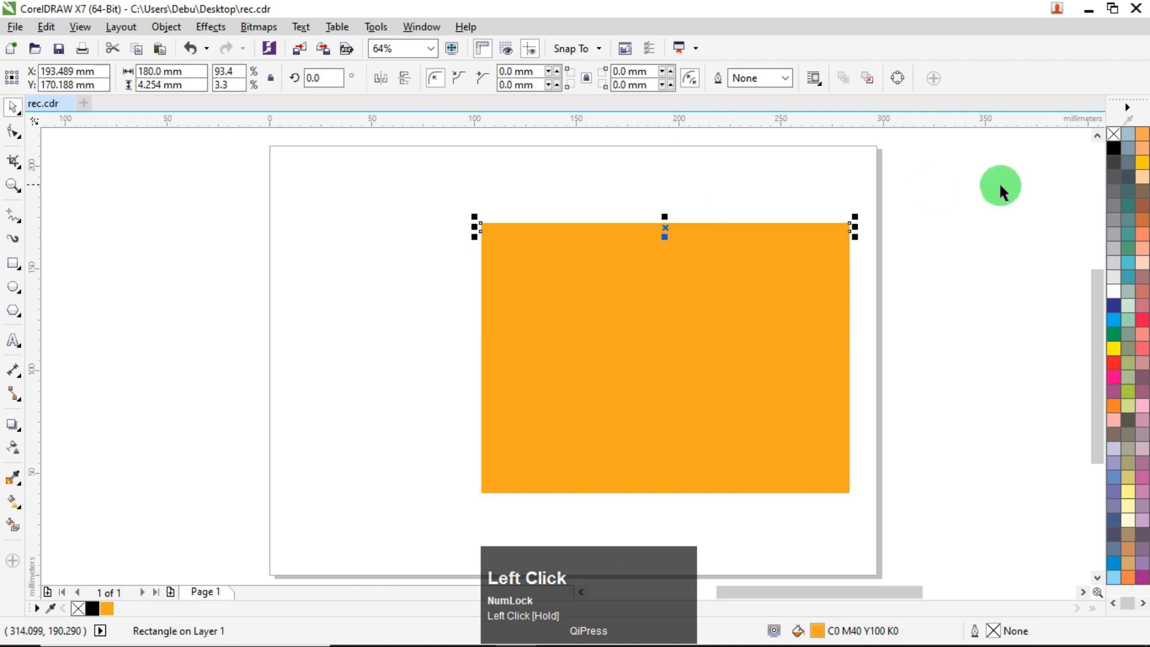
{"action": "left_click", "coordinate": [1114, 346]}
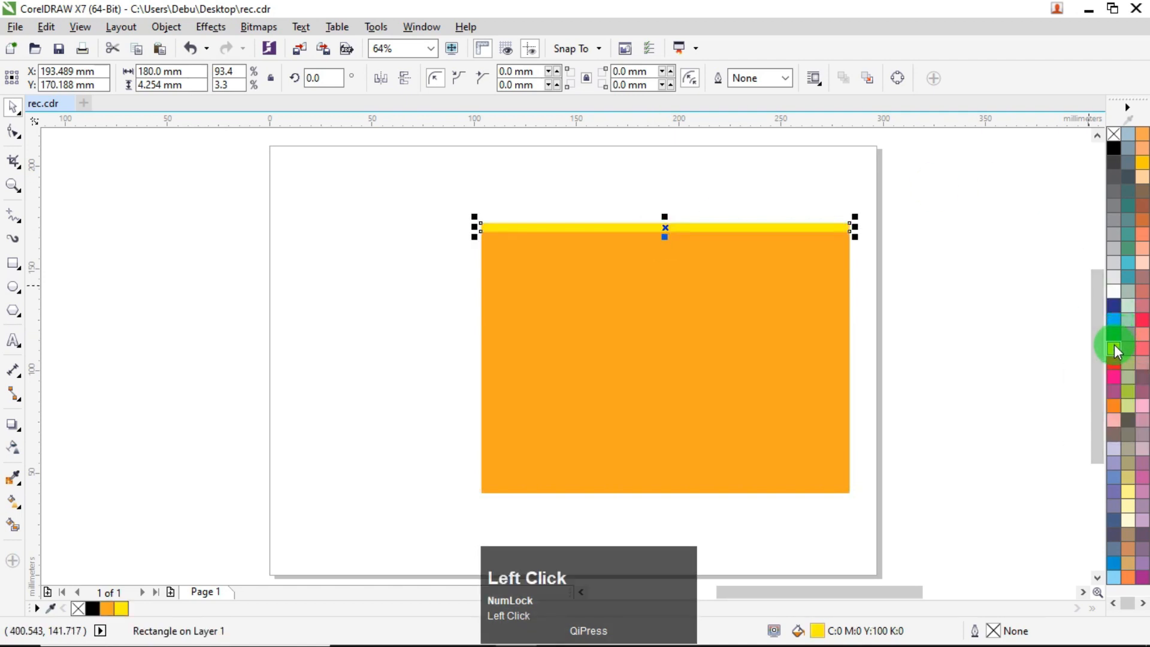
{"action": "left_click", "coordinate": [717, 193]}
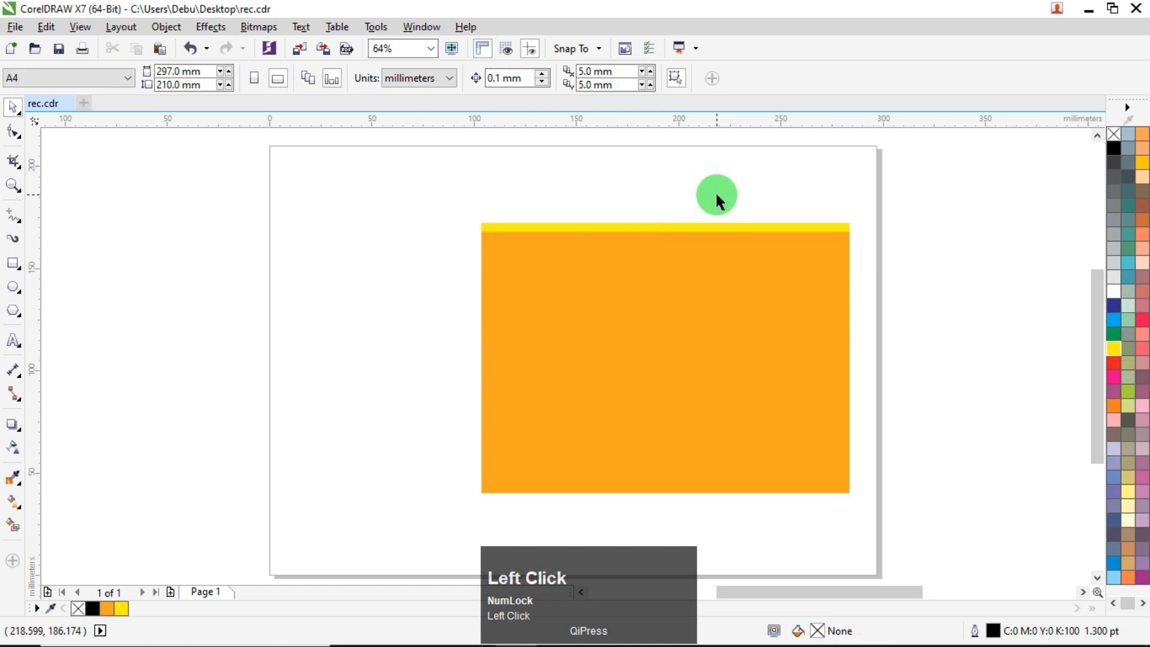
Move the leaf garland image beside the orange rectangle's upper edge and thin the yellow strip to about 3.34 mm high.
{"action": "scroll", "coordinate": [717, 198], "scroll_direction": "down", "scroll_amount": 2}
{"action": "left_click_drag", "start_coordinate": [1066, 266], "coordinate": [700, 220]}
{"action": "scroll", "coordinate": [698, 221], "scroll_direction": "up", "scroll_amount": 2}
{"action": "left_click", "coordinate": [697, 217]}
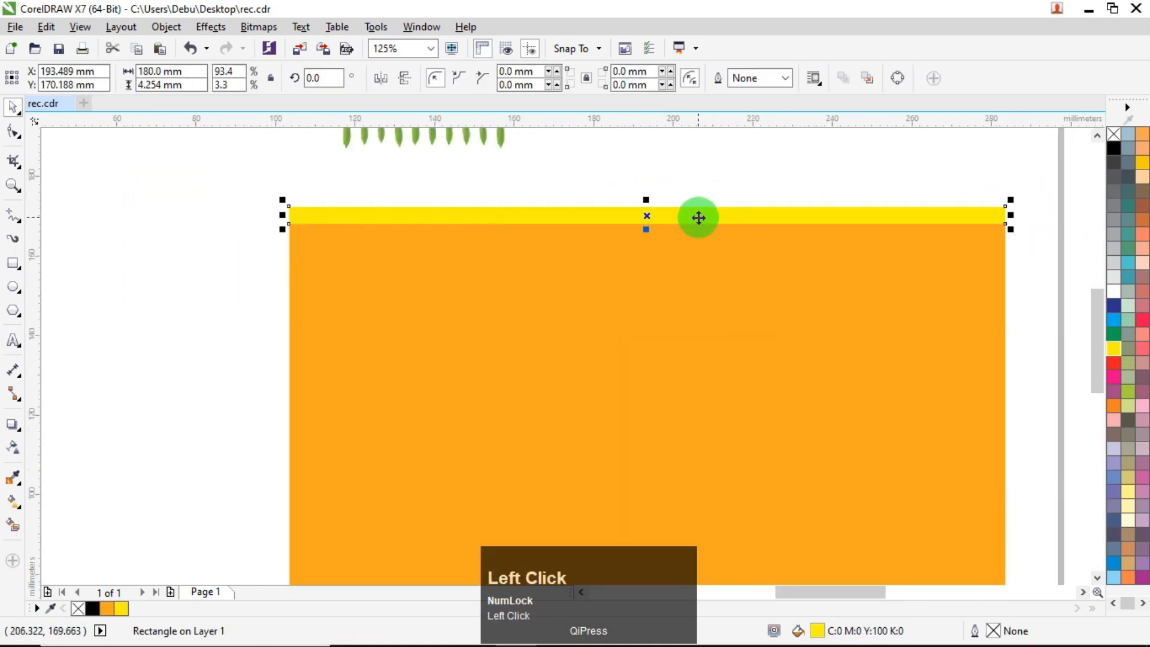
{"action": "scroll", "coordinate": [662, 198], "scroll_direction": "up", "scroll_amount": 2}
{"action": "left_click_drag", "start_coordinate": [594, 312], "coordinate": [612, 293]}
Bring the leaf garland to the front and place it at the left end of the yellow strip.
{"action": "scroll", "coordinate": [612, 293], "scroll_direction": "down", "scroll_amount": 3}
{"action": "mouse_move", "coordinate": [521, 264]}
{"action": "left_mouse_down"}
{"action": "mouse_move", "coordinate": [476, 312]}
{"action": "mouse_move", "coordinate": [467, 305]}
{"action": "left_mouse_up"}
{"action": "scroll", "coordinate": [467, 305], "scroll_direction": "up", "scroll_amount": 2}
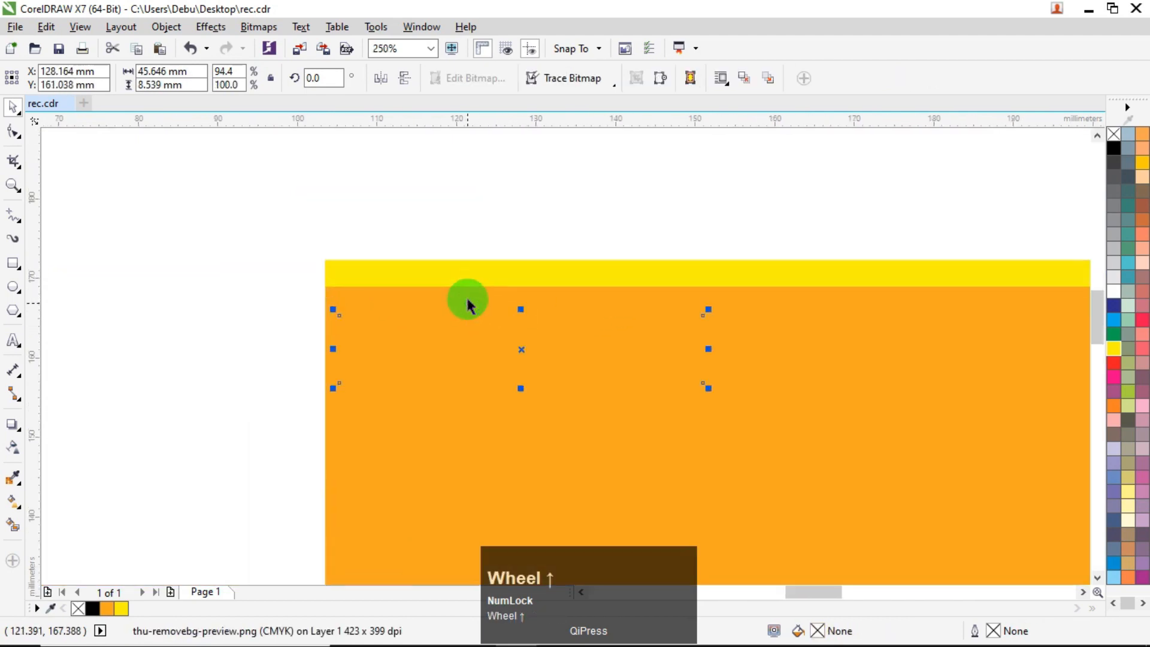
{"action": "key", "text": "ctrl+Home"}
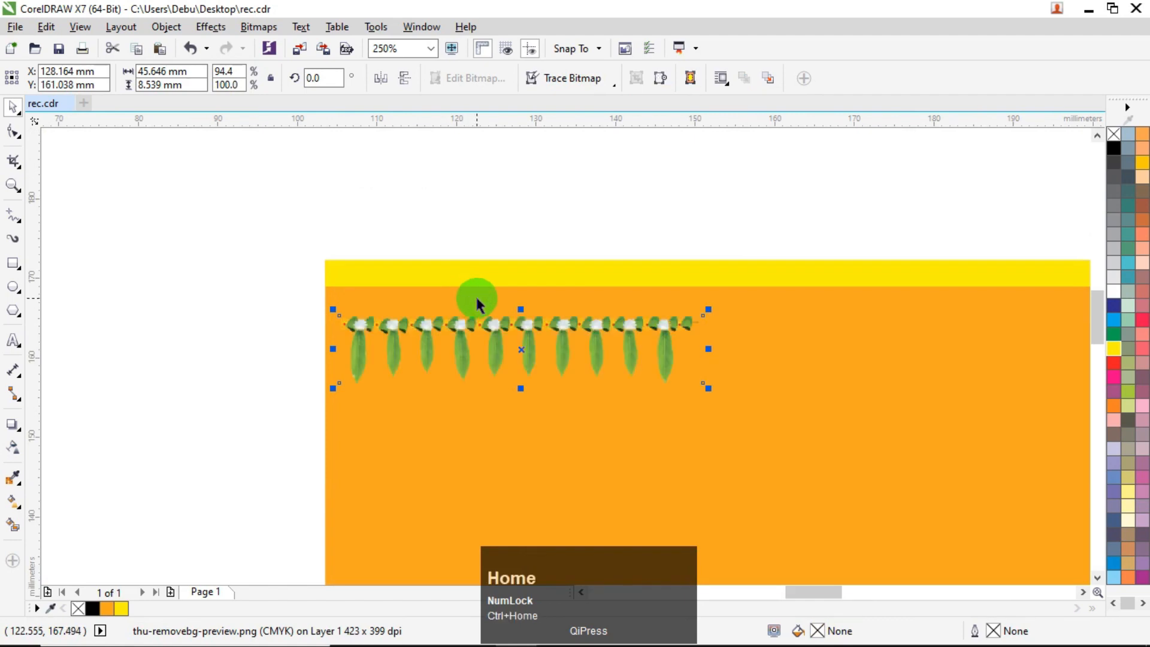
{"action": "left_click_drag", "start_coordinate": [424, 325], "coordinate": [414, 272]}
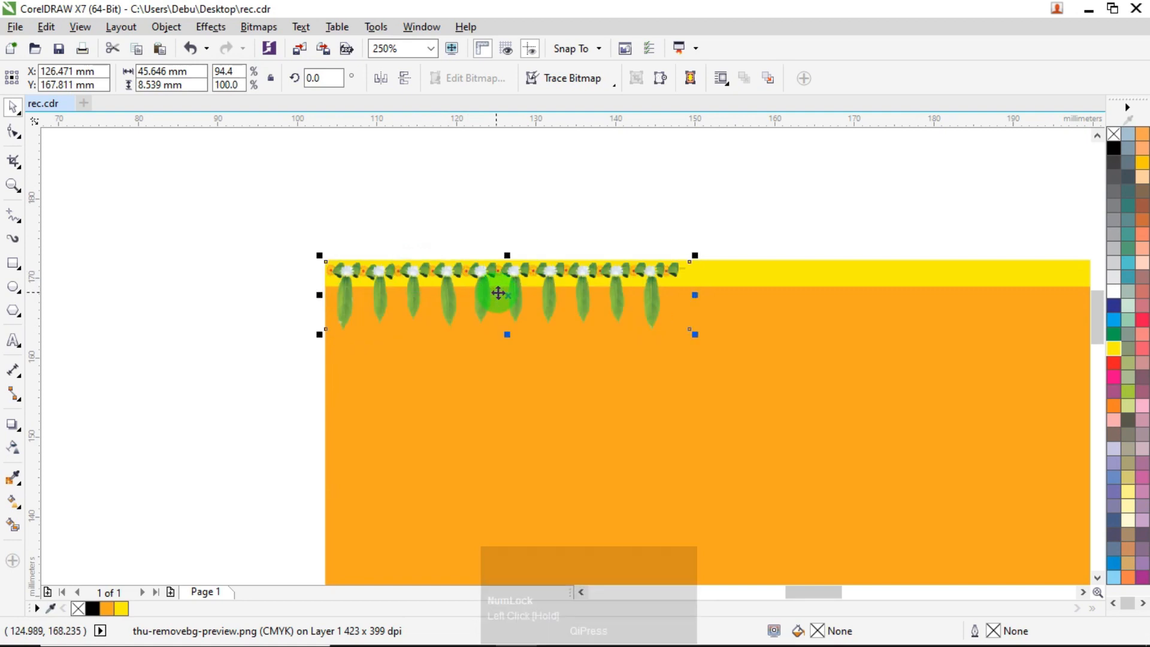
Crop the empty right end of the garland image with the Shape tool, leaving it about 44.4 mm wide.
{"action": "scroll", "coordinate": [501, 293], "scroll_direction": "down", "scroll_amount": 4}
{"action": "scroll", "coordinate": [332, 286], "scroll_direction": "up", "scroll_amount": 2}
{"action": "scroll", "coordinate": [267, 211], "scroll_direction": "up", "scroll_amount": 2}
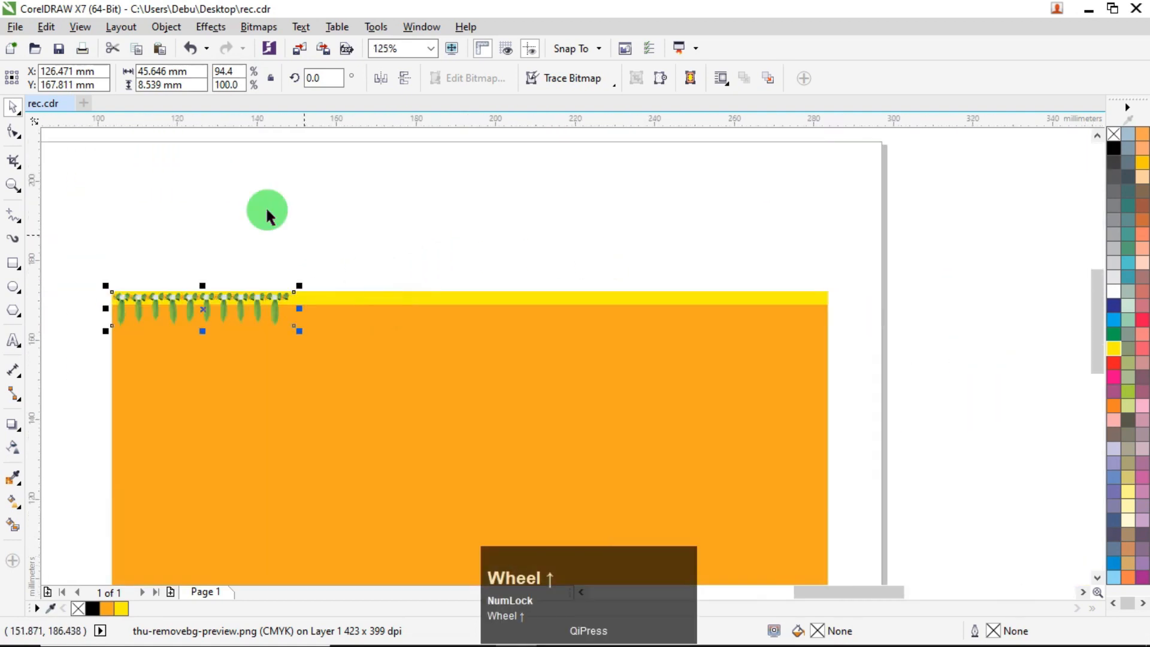
{"action": "scroll", "coordinate": [252, 268], "scroll_direction": "up", "scroll_amount": 3}
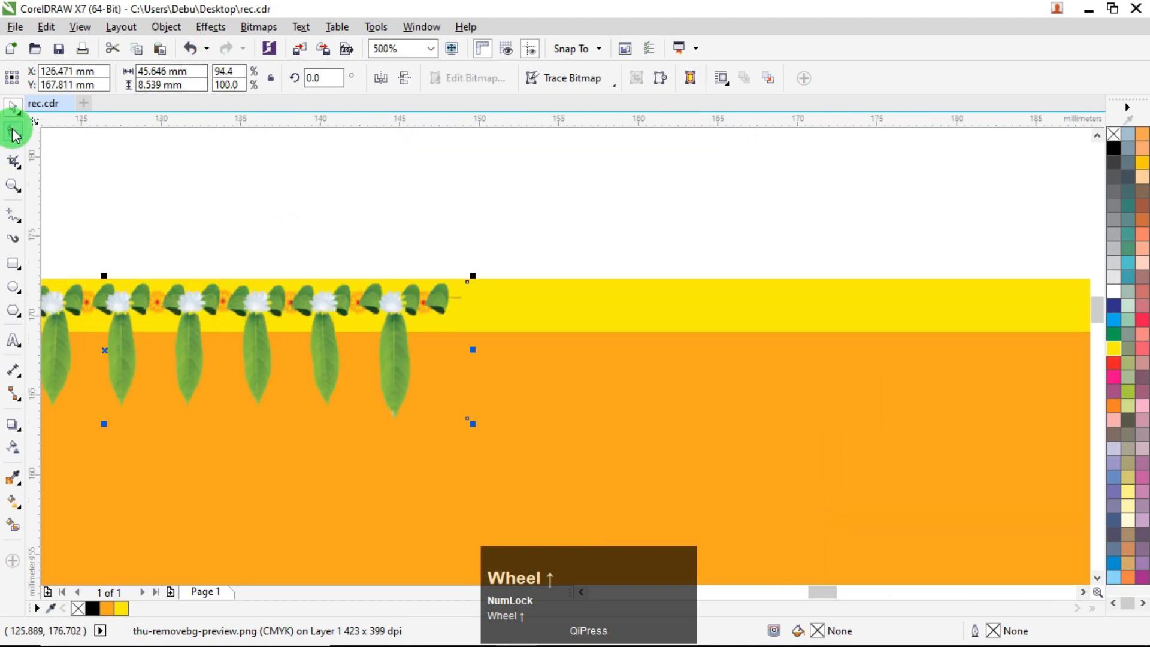
{"action": "left_click", "coordinate": [13, 132]}
{"action": "scroll", "coordinate": [334, 246], "scroll_direction": "down", "scroll_amount": 2}
{"action": "scroll", "coordinate": [161, 245], "scroll_direction": "up", "scroll_amount": 3}
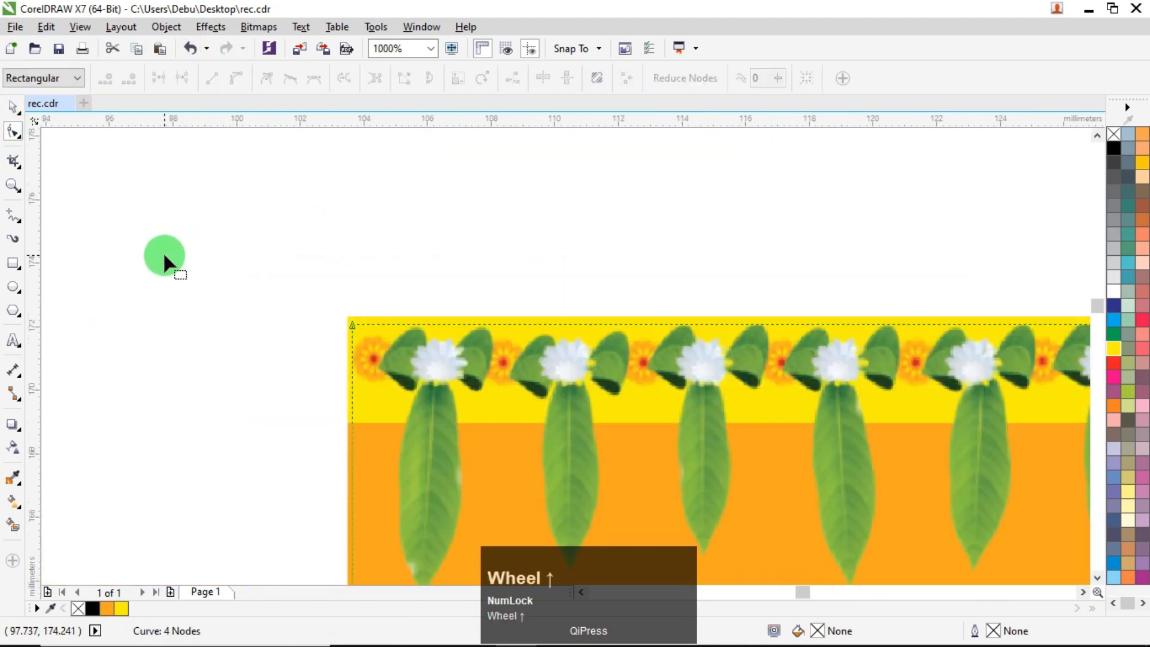
{"action": "scroll", "coordinate": [214, 261], "scroll_direction": "down", "scroll_amount": 1}
{"action": "scroll", "coordinate": [851, 293], "scroll_direction": "down", "scroll_amount": 1}
{"action": "scroll", "coordinate": [932, 294], "scroll_direction": "up", "scroll_amount": 2}
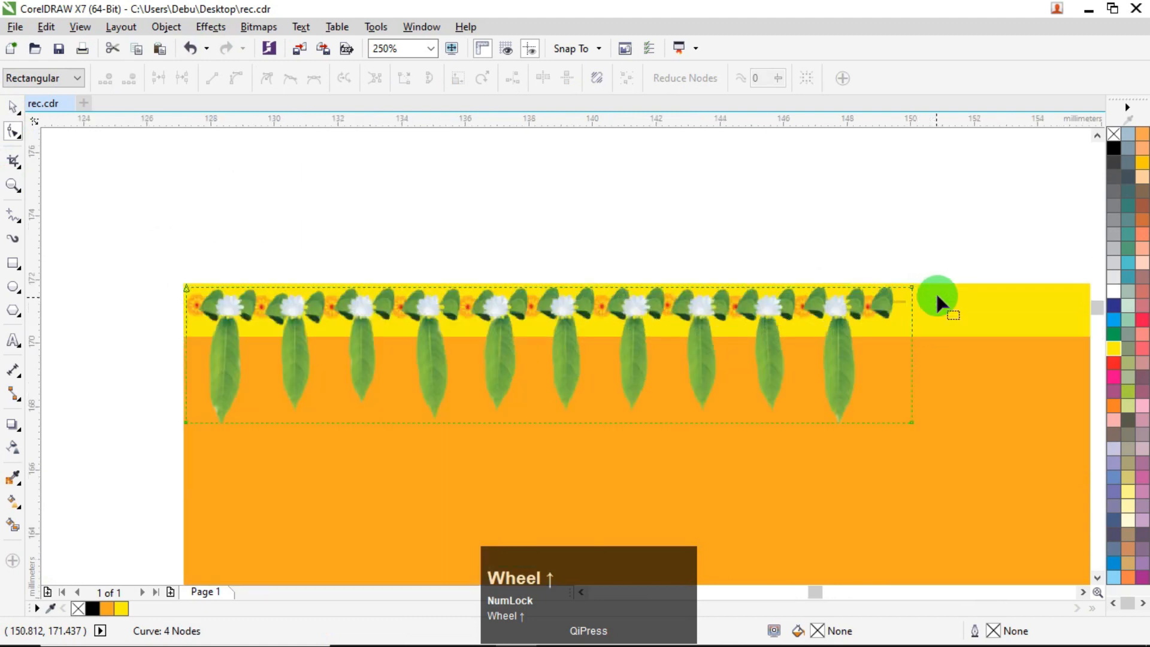
{"action": "left_click", "coordinate": [908, 361]}
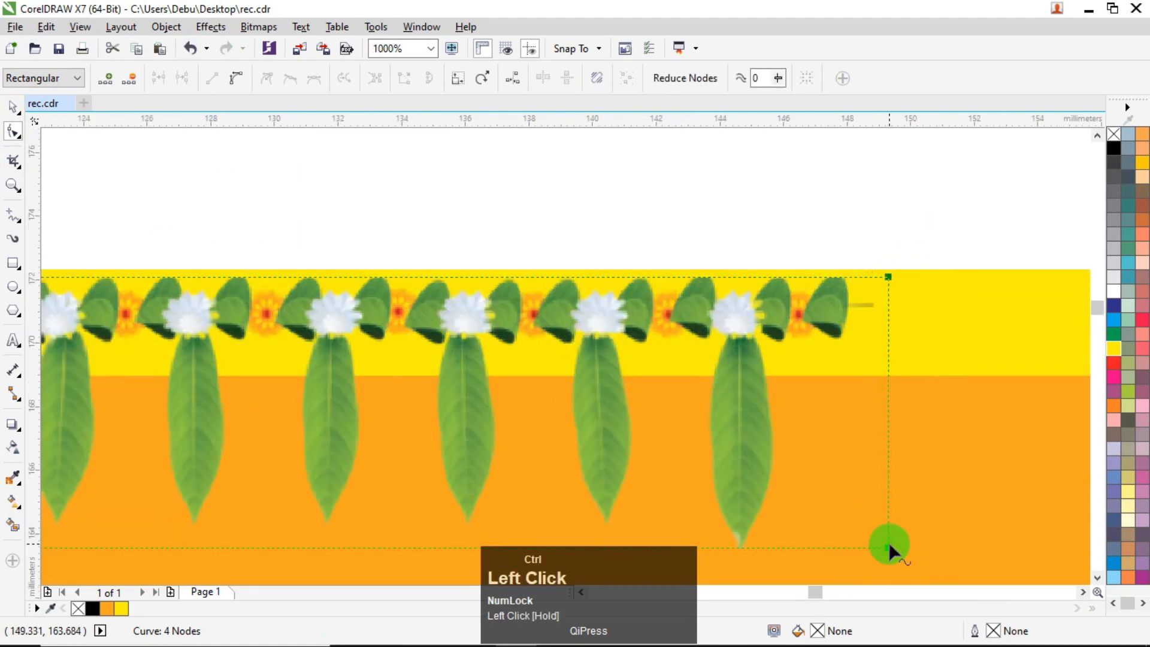
{"action": "left_click_drag", "start_coordinate": [886, 547], "coordinate": [846, 547]}
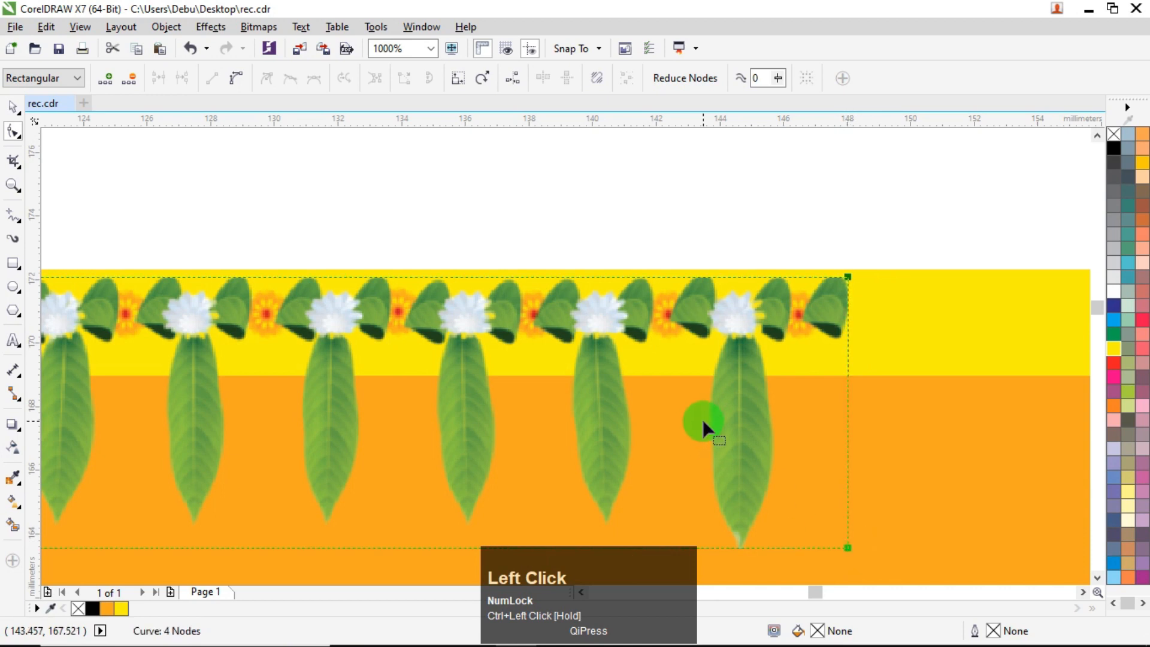
{"action": "scroll", "coordinate": [706, 424], "scroll_direction": "down", "scroll_amount": 2}
{"action": "left_click", "coordinate": [12, 109]}
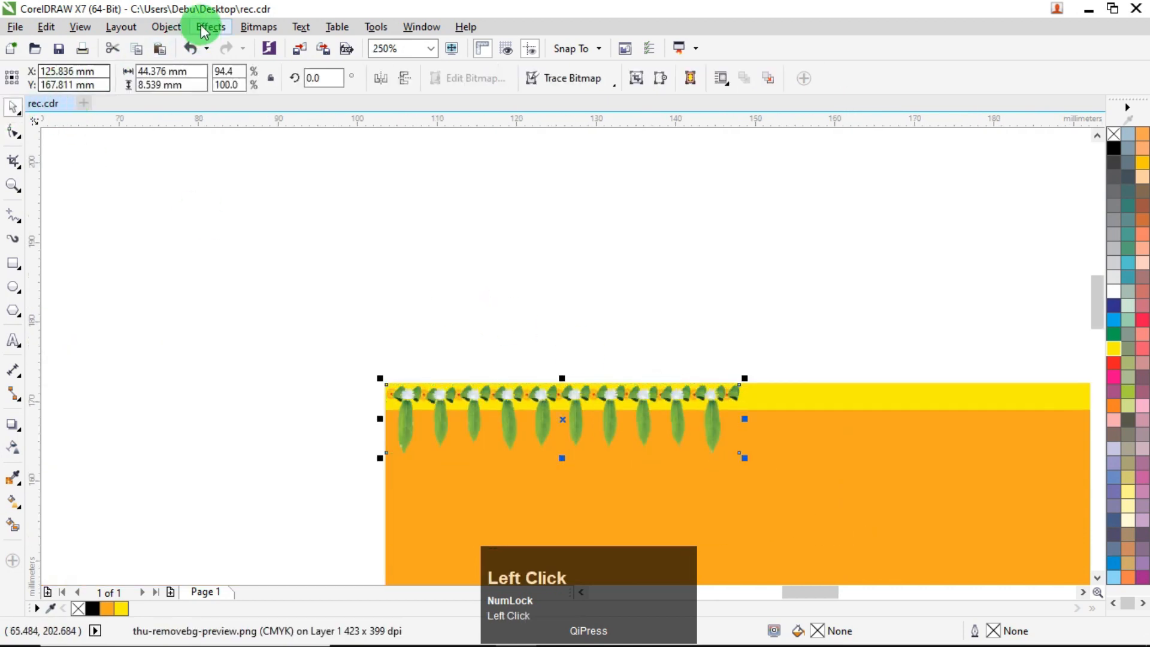
Repeat the garland along the yellow strip with three end-to-end copies, each offset 44.376 mm to the right using the Position transformation.
{"action": "left_click", "coordinate": [166, 26]}
{"action": "mouse_move", "coordinate": [256, 194]}
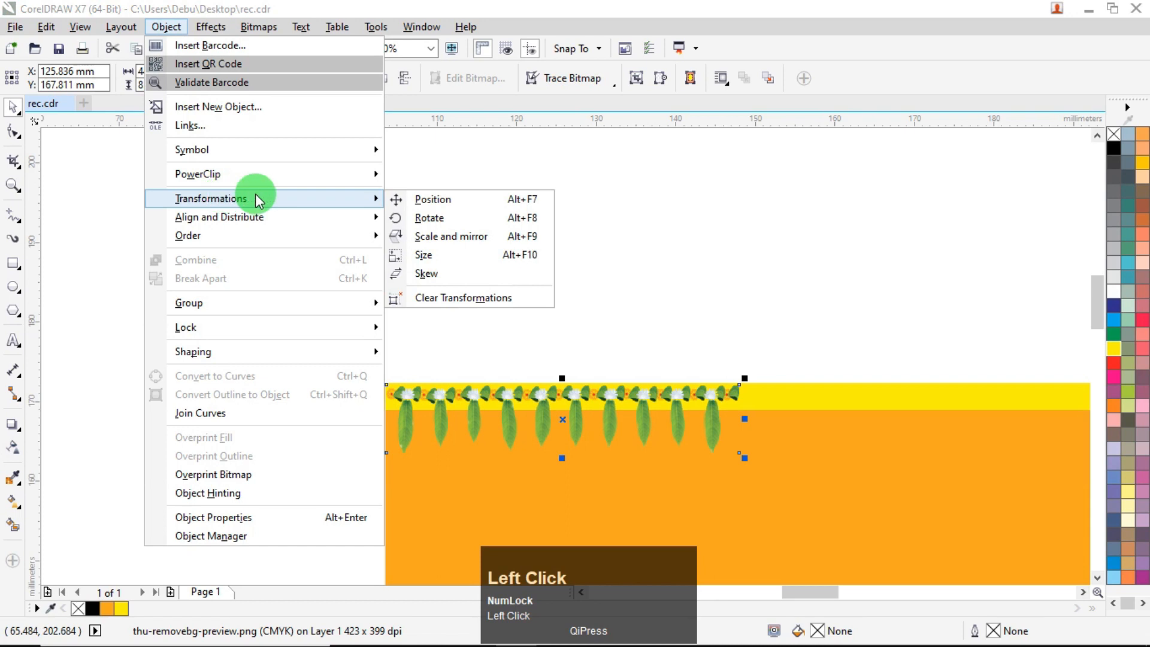
{"action": "left_click", "coordinate": [419, 194]}
{"action": "scroll", "coordinate": [689, 315], "scroll_direction": "down", "scroll_amount": 2}
{"action": "scroll", "coordinate": [687, 316], "scroll_direction": "up", "scroll_amount": 1}
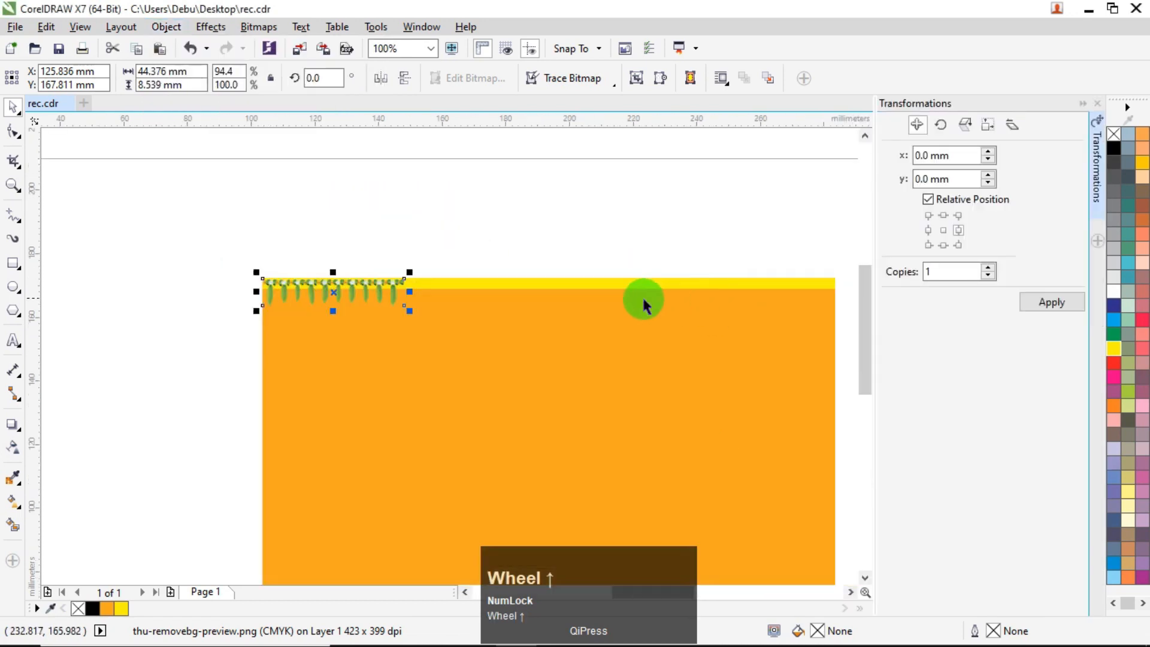
{"action": "left_click", "coordinate": [927, 231]}
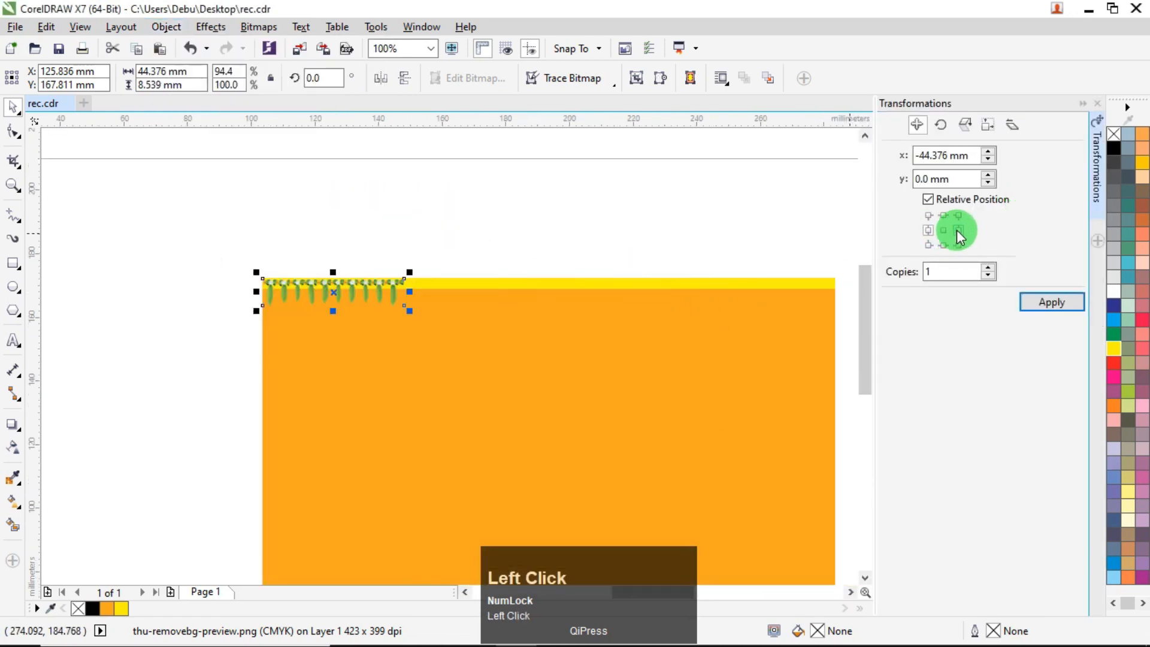
{"action": "left_click", "coordinate": [1044, 303]}
{"action": "left_click", "coordinate": [1044, 303]}
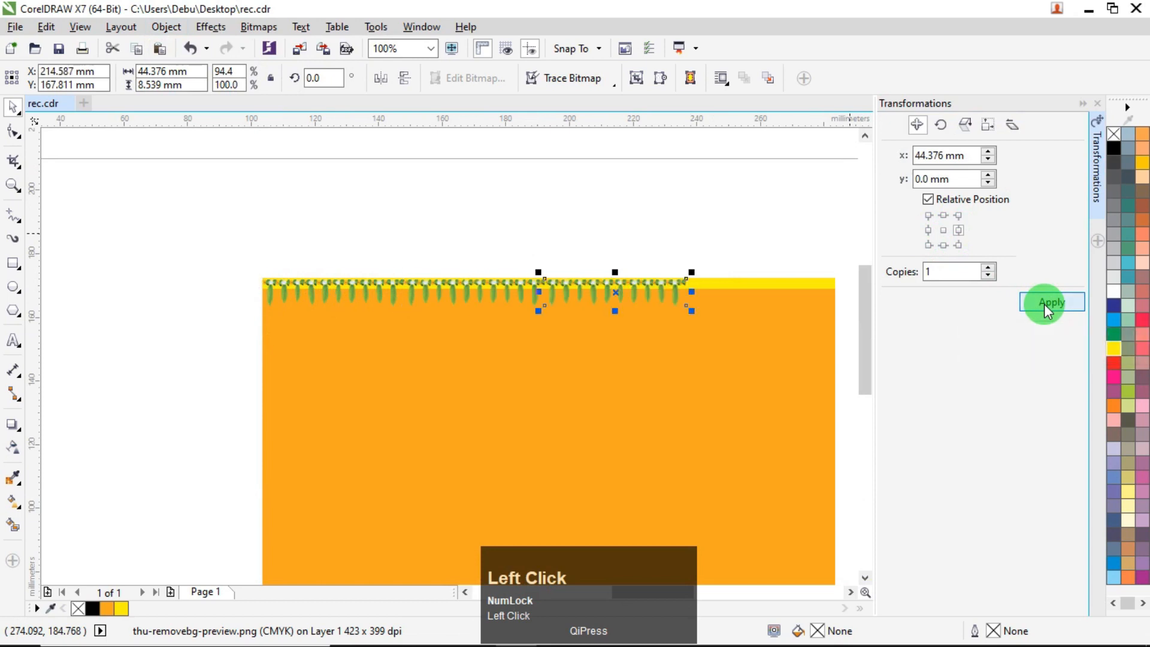
{"action": "left_click", "coordinate": [1044, 304]}
Stretch the four garland pieces together to about 179.8 mm wide, reaching the rectangle's right edge, and group them.
{"action": "scroll", "coordinate": [673, 276], "scroll_direction": "down", "scroll_amount": 1}
{"action": "scroll", "coordinate": [761, 276], "scroll_direction": "up", "scroll_amount": 2}
{"action": "scroll", "coordinate": [675, 281], "scroll_direction": "down", "scroll_amount": 2}
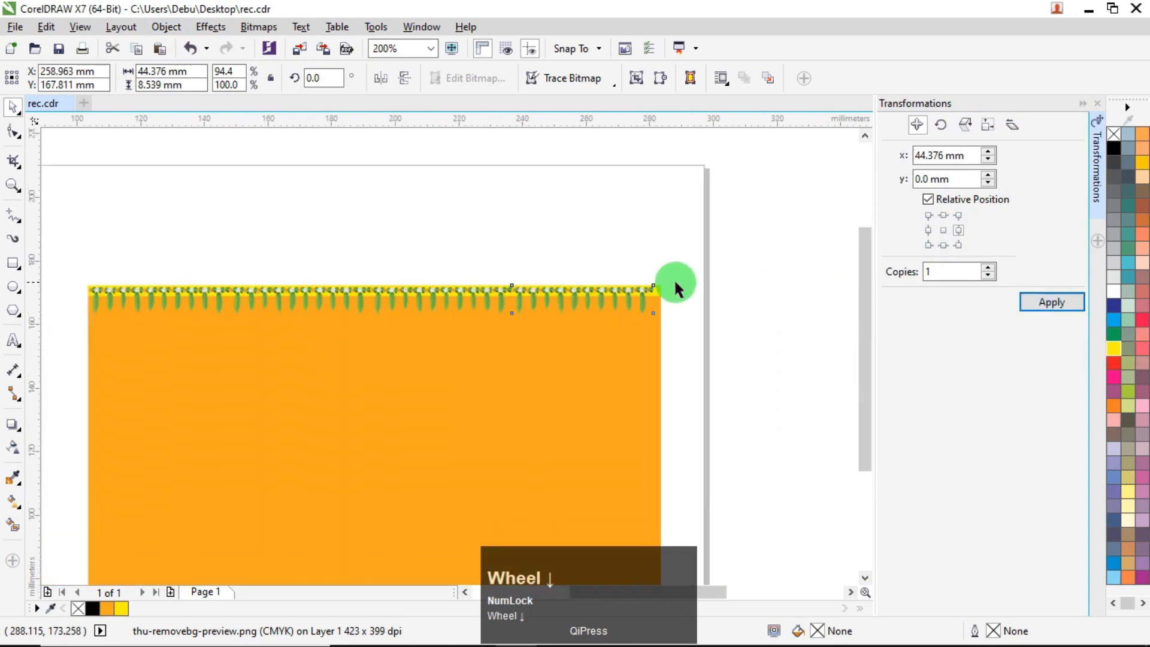
{"action": "left_click", "coordinate": [674, 273]}
{"action": "scroll", "coordinate": [587, 311], "scroll_direction": "up", "scroll_amount": 1}
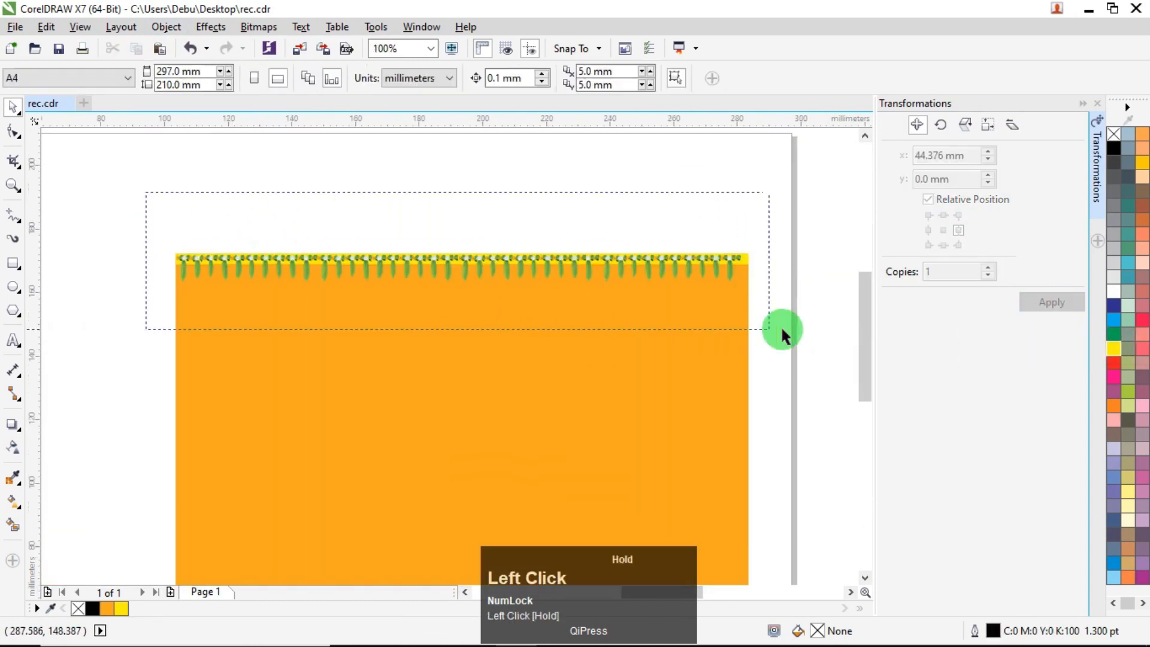
{"action": "left_click_drag", "start_coordinate": [749, 324], "coordinate": [746, 323]}
{"action": "scroll", "coordinate": [743, 279], "scroll_direction": "up", "scroll_amount": 2}
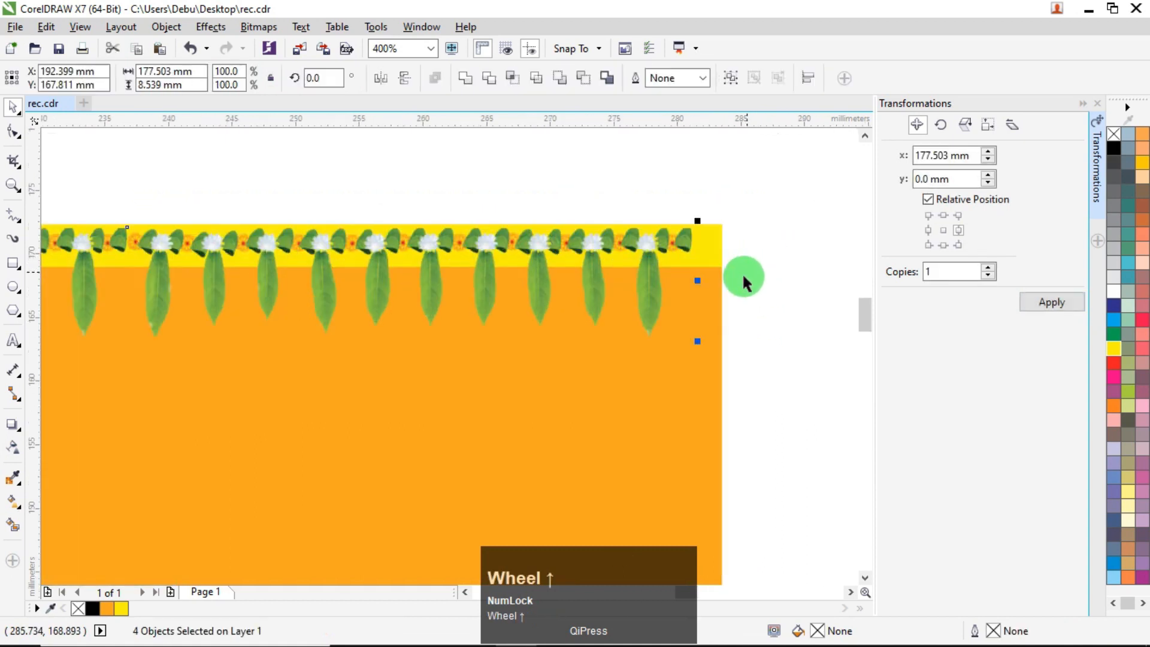
{"action": "left_click_drag", "start_coordinate": [699, 283], "coordinate": [729, 282]}
{"action": "right_click", "coordinate": [688, 246]}
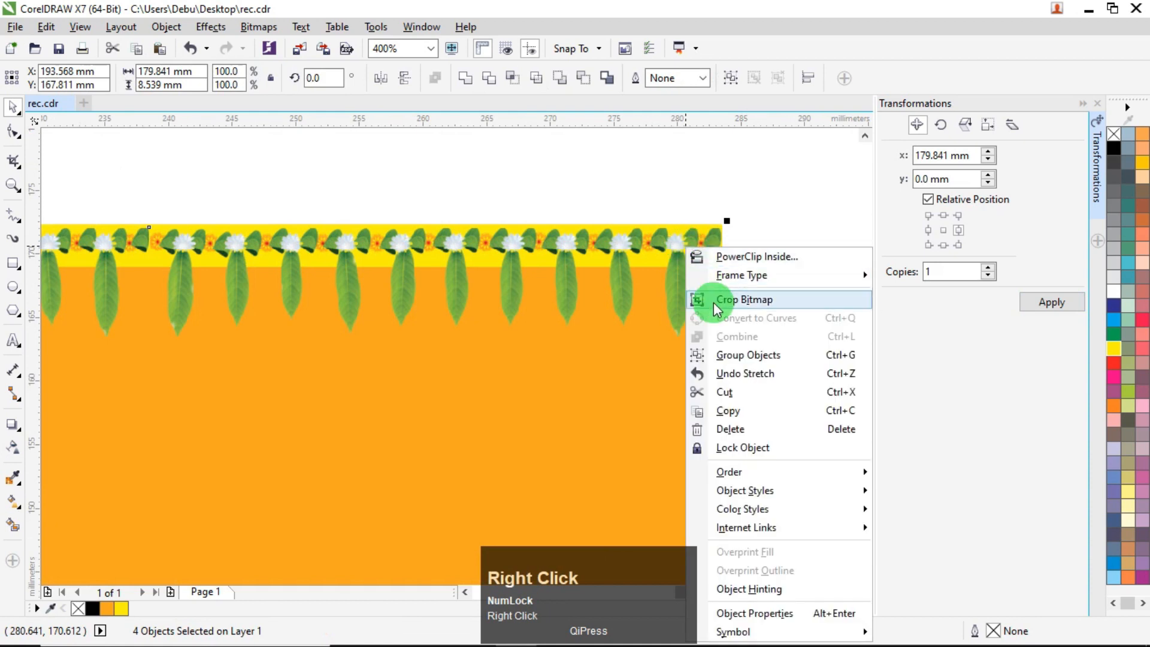
{"action": "left_click", "coordinate": [743, 328]}
{"action": "left_click", "coordinate": [743, 328]}
Examine the joins between the garland pieces and the yellow strip behind them.
{"action": "scroll", "coordinate": [714, 245], "scroll_direction": "down", "scroll_amount": 3}
{"action": "scroll", "coordinate": [669, 250], "scroll_direction": "up", "scroll_amount": 2}
{"action": "scroll", "coordinate": [606, 222], "scroll_direction": "up", "scroll_amount": 2}
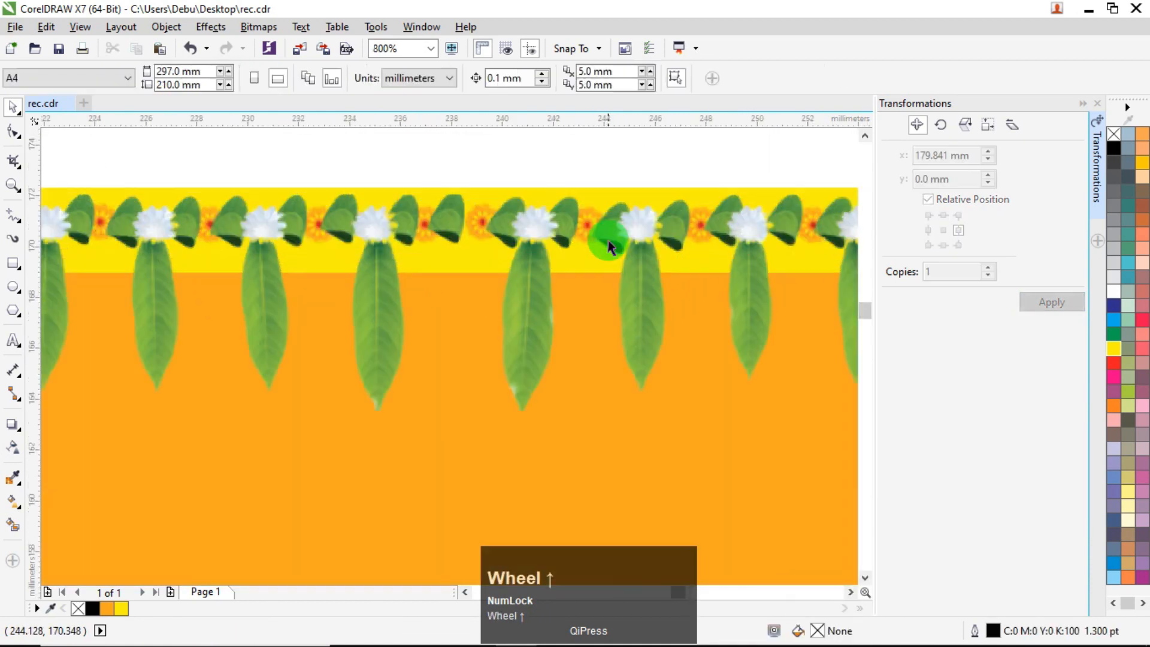
{"action": "left_click", "coordinate": [593, 254], "text": "ctrl"}
{"action": "left_click", "coordinate": [482, 263], "text": "alt"}
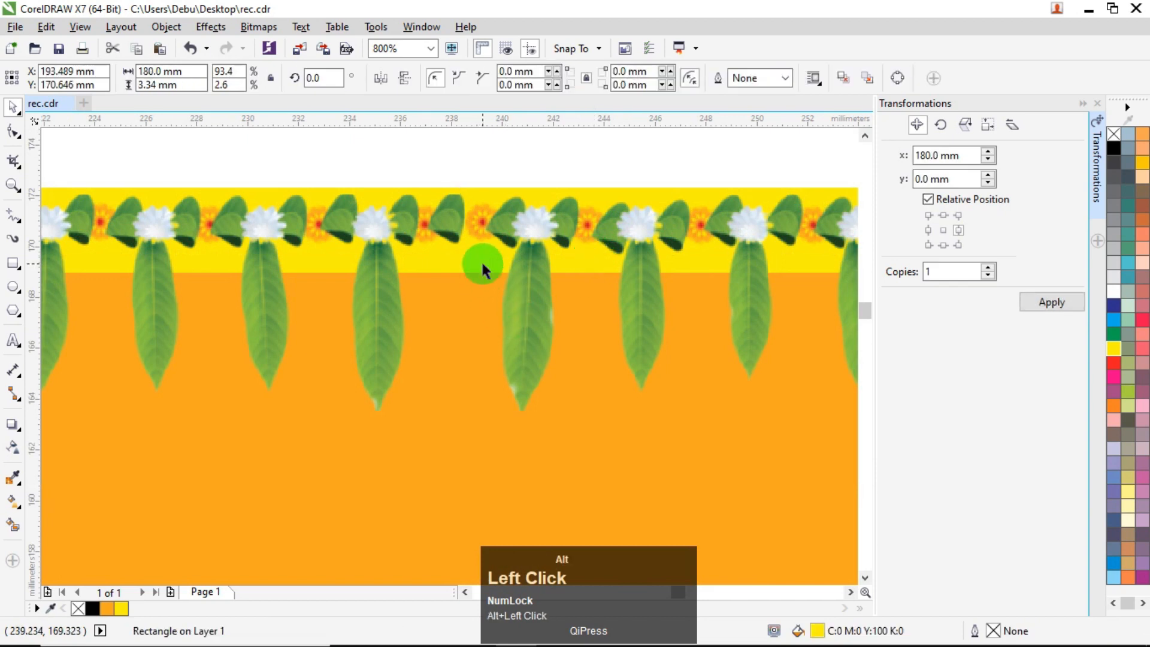
{"action": "scroll", "coordinate": [486, 253], "scroll_direction": "down", "scroll_amount": 4}
{"action": "left_click", "coordinate": [609, 211]}
{"action": "scroll", "coordinate": [542, 263], "scroll_direction": "up", "scroll_amount": 1}
{"action": "scroll", "coordinate": [542, 264], "scroll_direction": "down", "scroll_amount": 1}
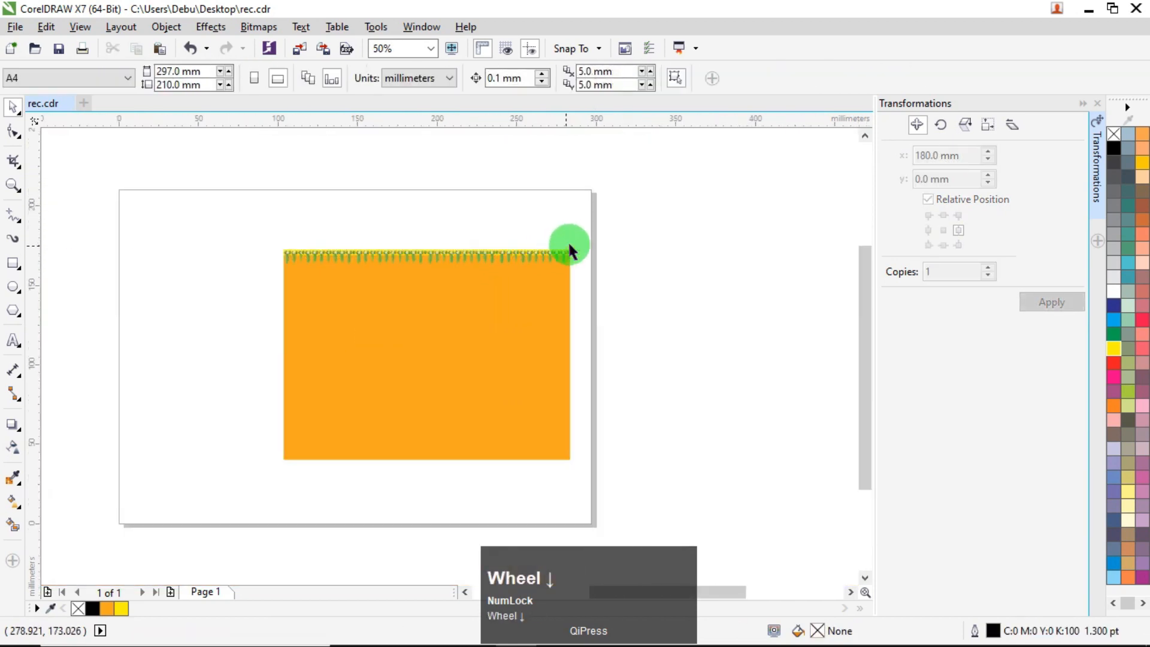
Stretch the yellow strip and garland group together downward to about 9.5 mm high.
{"action": "left_click_drag", "start_coordinate": [256, 307], "coordinate": [259, 305]}
{"action": "scroll", "coordinate": [414, 269], "scroll_direction": "up", "scroll_amount": 3}
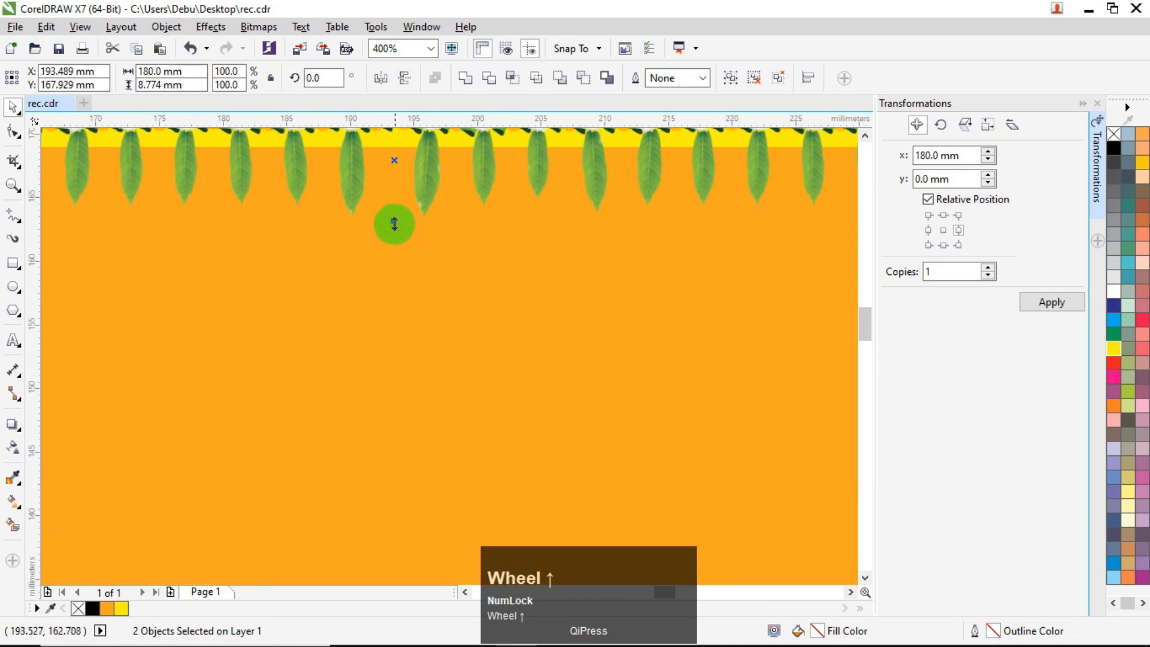
{"action": "left_click_drag", "start_coordinate": [397, 220], "coordinate": [405, 231]}
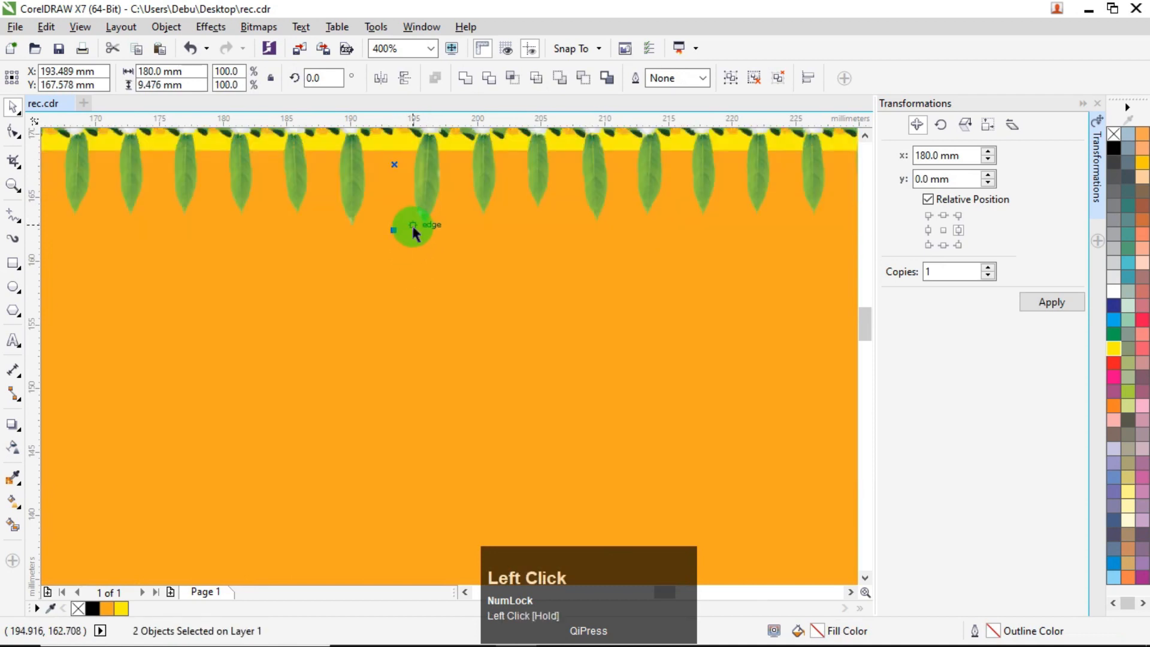
{"action": "scroll", "coordinate": [475, 147], "scroll_direction": "down", "scroll_amount": 2}
{"action": "left_click", "coordinate": [503, 194]}
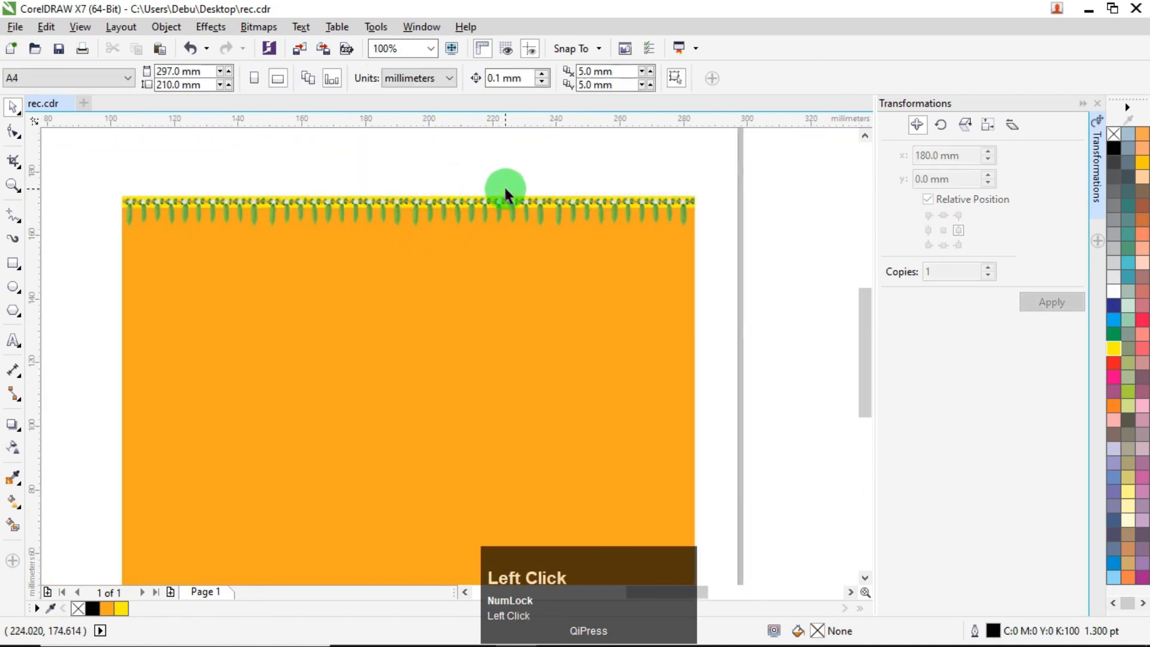
Move the kash flower photo to just below the page, under the orange rectangle.
{"action": "scroll", "coordinate": [504, 185], "scroll_direction": "down", "scroll_amount": 3}
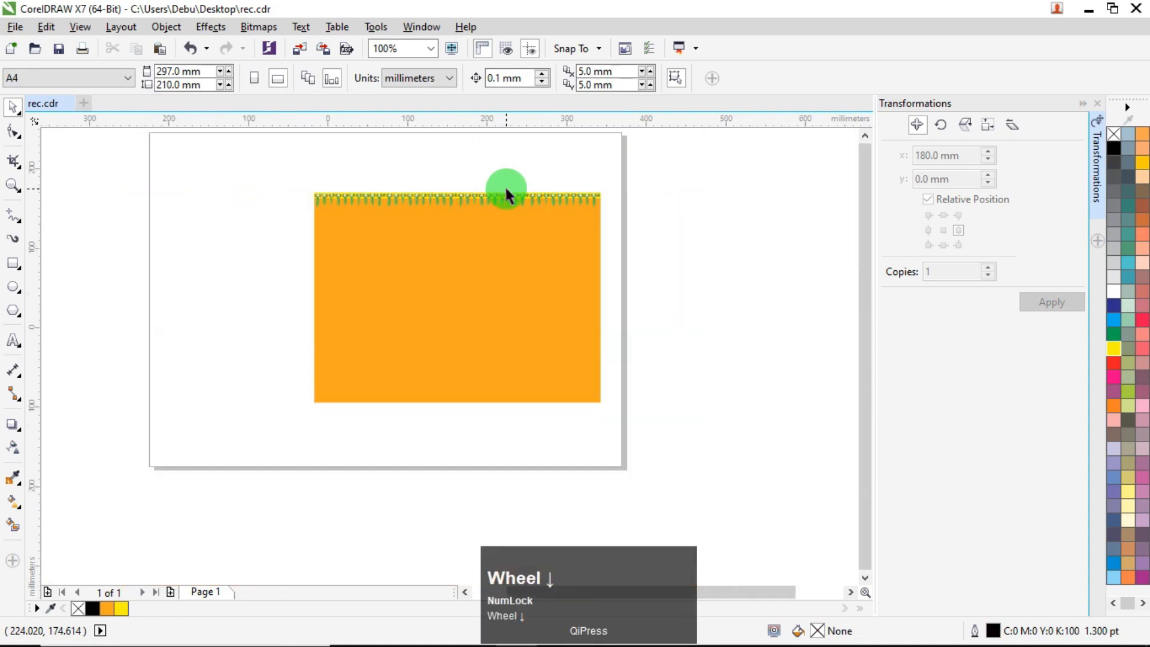
{"action": "left_click_drag", "start_coordinate": [666, 286], "coordinate": [486, 286]}
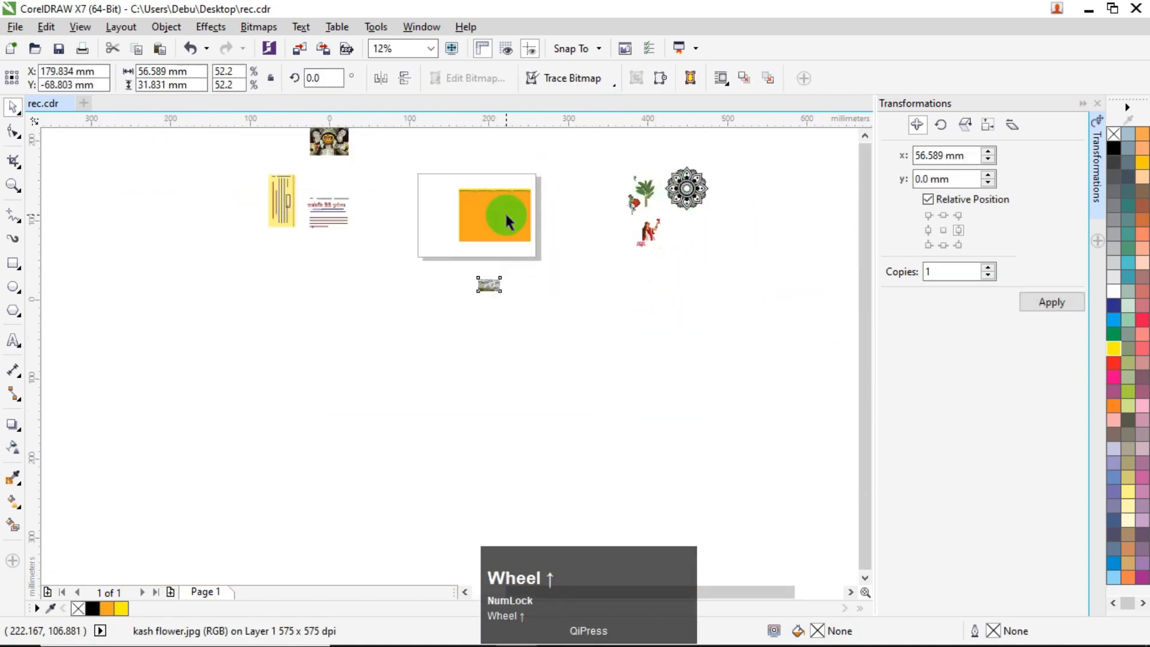
Bring the kash flower photo onto the page at the orange rectangle's lower edge and enlarge it to about 135.3 × 76.1 mm.
{"action": "scroll", "coordinate": [506, 221], "scroll_direction": "up", "scroll_amount": 1}
{"action": "left_click_drag", "start_coordinate": [472, 355], "coordinate": [437, 292]}
{"action": "scroll", "coordinate": [494, 248], "scroll_direction": "up", "scroll_amount": 2}
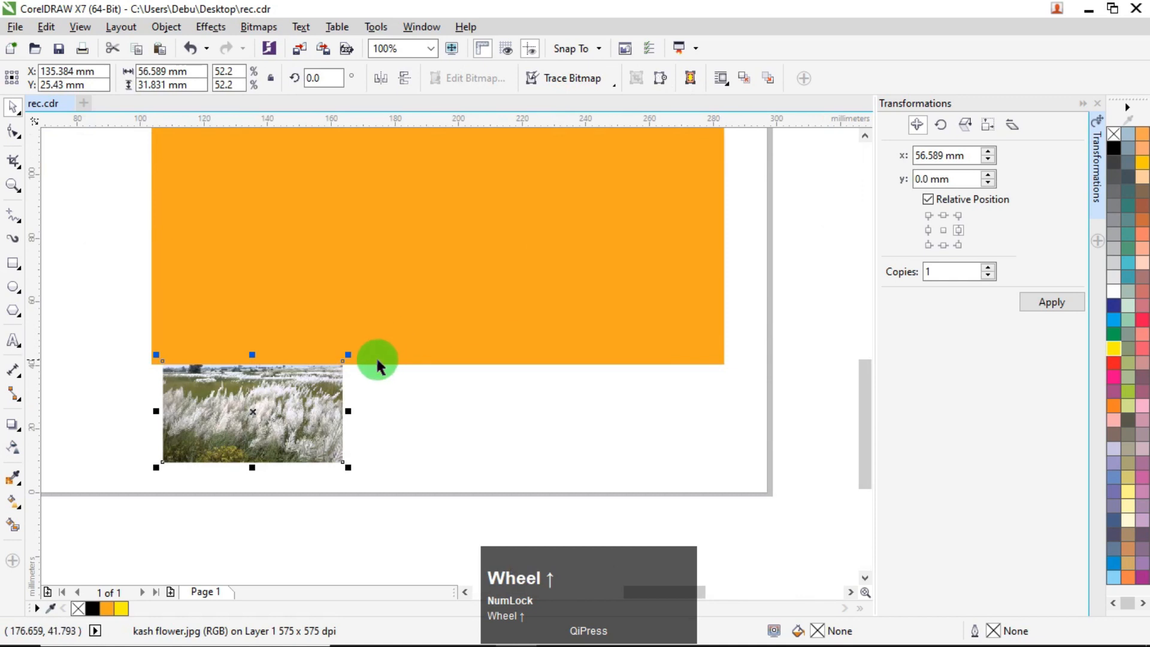
{"action": "left_click_drag", "start_coordinate": [348, 356], "coordinate": [549, 289]}
{"action": "scroll", "coordinate": [490, 336], "scroll_direction": "down", "scroll_amount": 1}
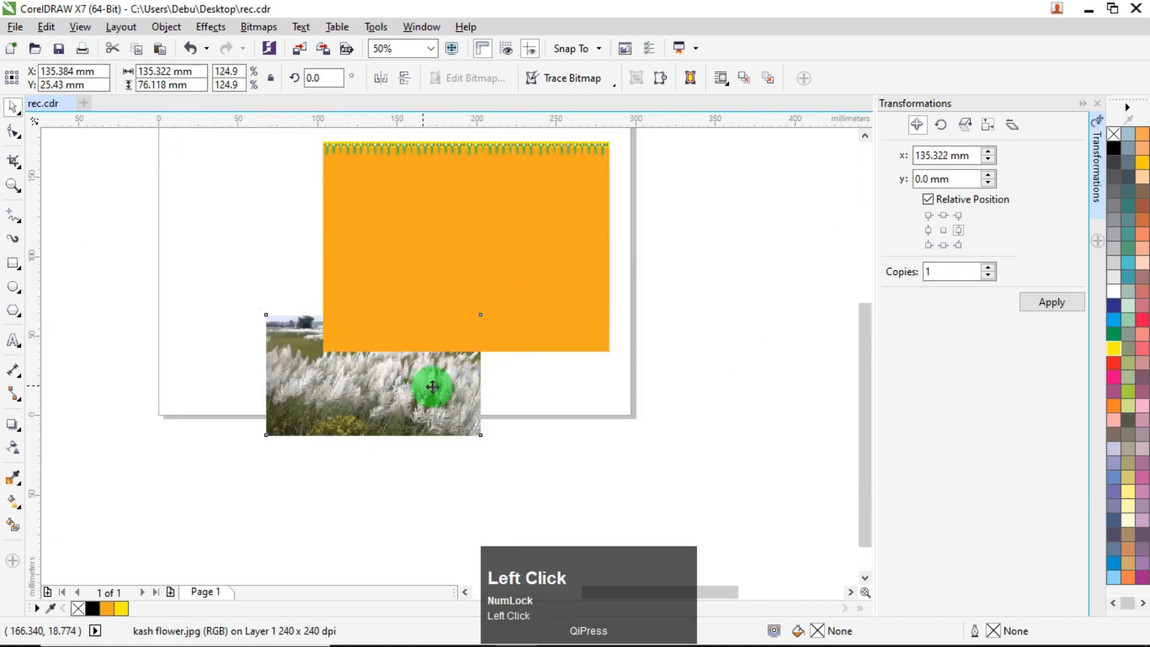
Move the kash flower photo below the middle of the orange rectangle and bring it to the front.
{"action": "left_click_drag", "start_coordinate": [424, 385], "coordinate": [525, 393]}
{"action": "right_click", "coordinate": [525, 393]}
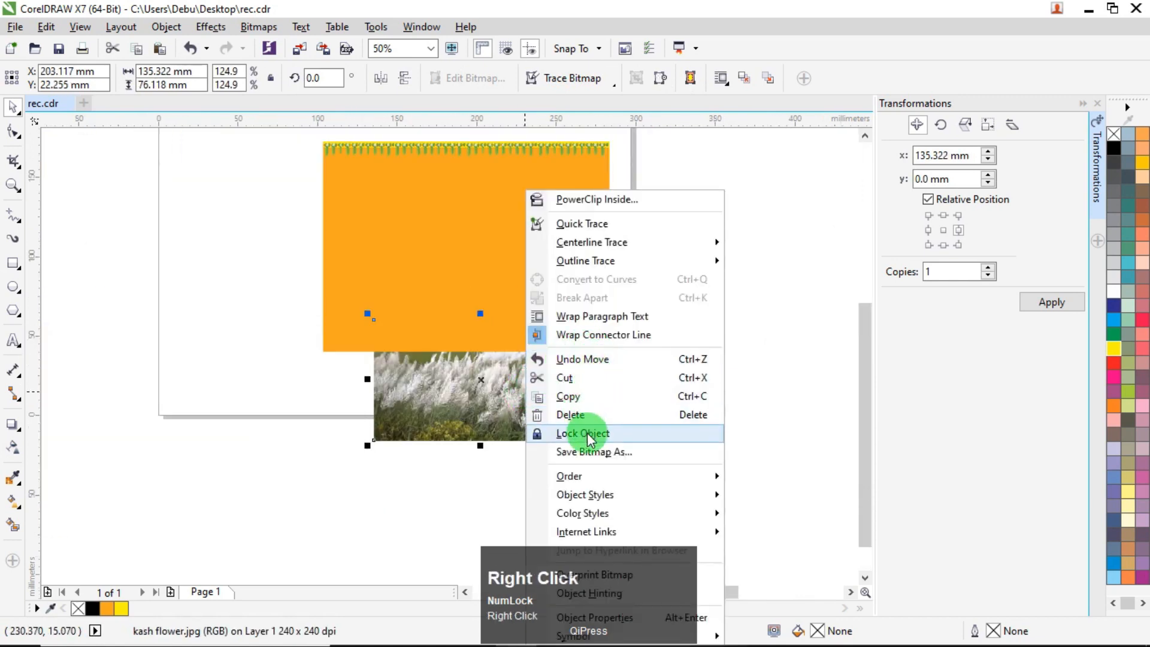
{"action": "left_click", "coordinate": [709, 479]}
{"action": "left_click", "coordinate": [749, 468]}
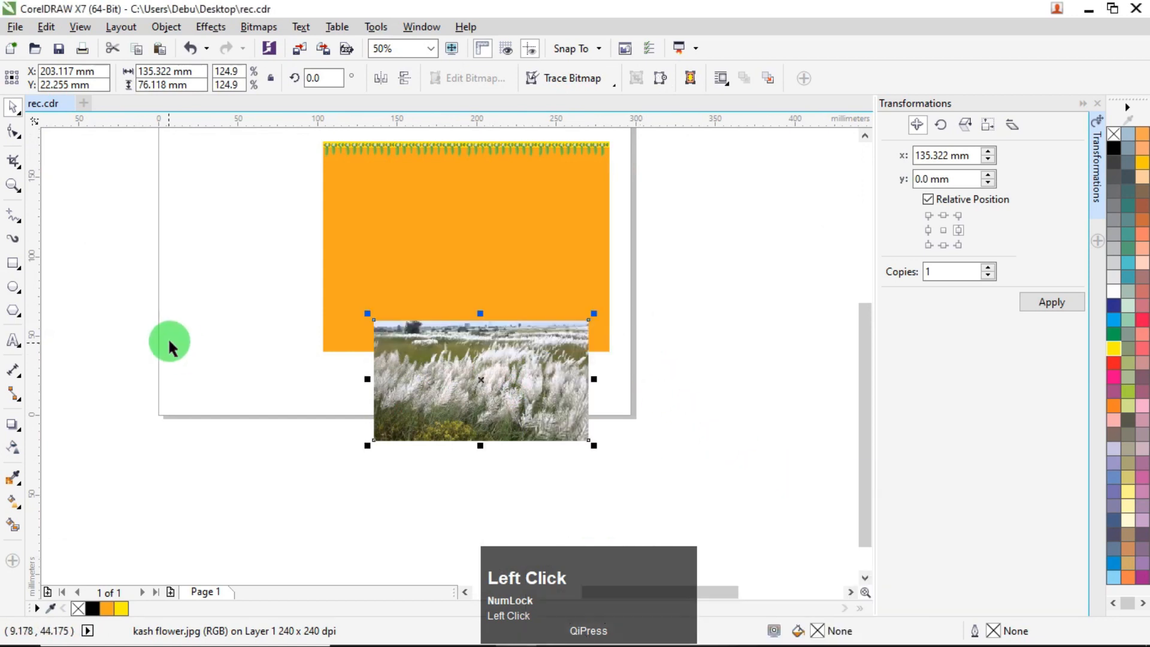
Crop the sky off the top of the kash flower photo and a thin strip off its bottom.
{"action": "left_click", "coordinate": [13, 159]}
{"action": "left_click_drag", "start_coordinate": [362, 334], "coordinate": [593, 432]}
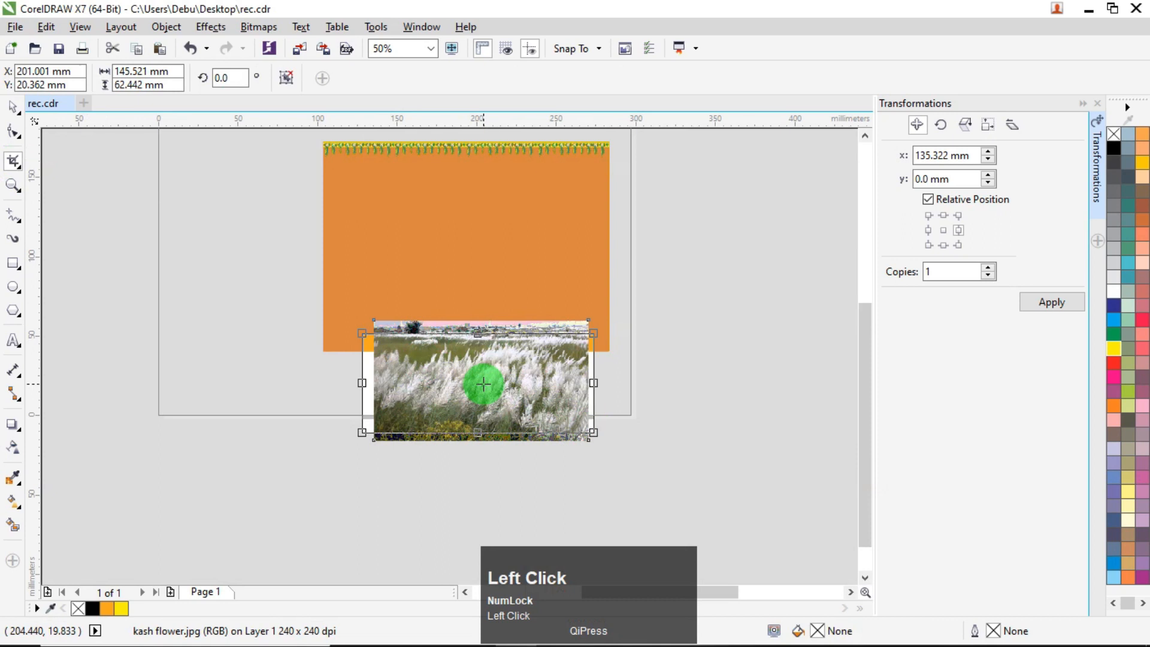
{"action": "double_click", "coordinate": [465, 368]}
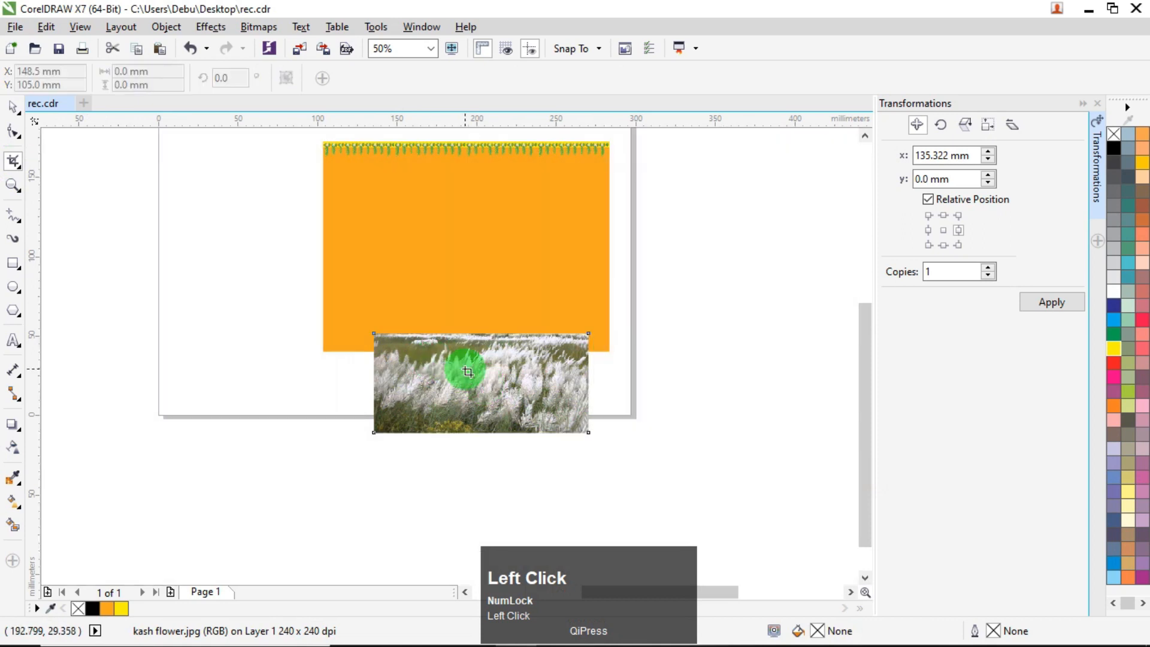
Enlarge the cropped photo to about 197.4 × 91.1 mm so it spans the full width of the orange rectangle.
{"action": "left_click", "coordinate": [11, 110]}
{"action": "left_click_drag", "start_coordinate": [596, 326], "coordinate": [644, 298]}
{"action": "left_click_drag", "start_coordinate": [534, 392], "coordinate": [531, 387]}
{"action": "left_click", "coordinate": [155, 70]}
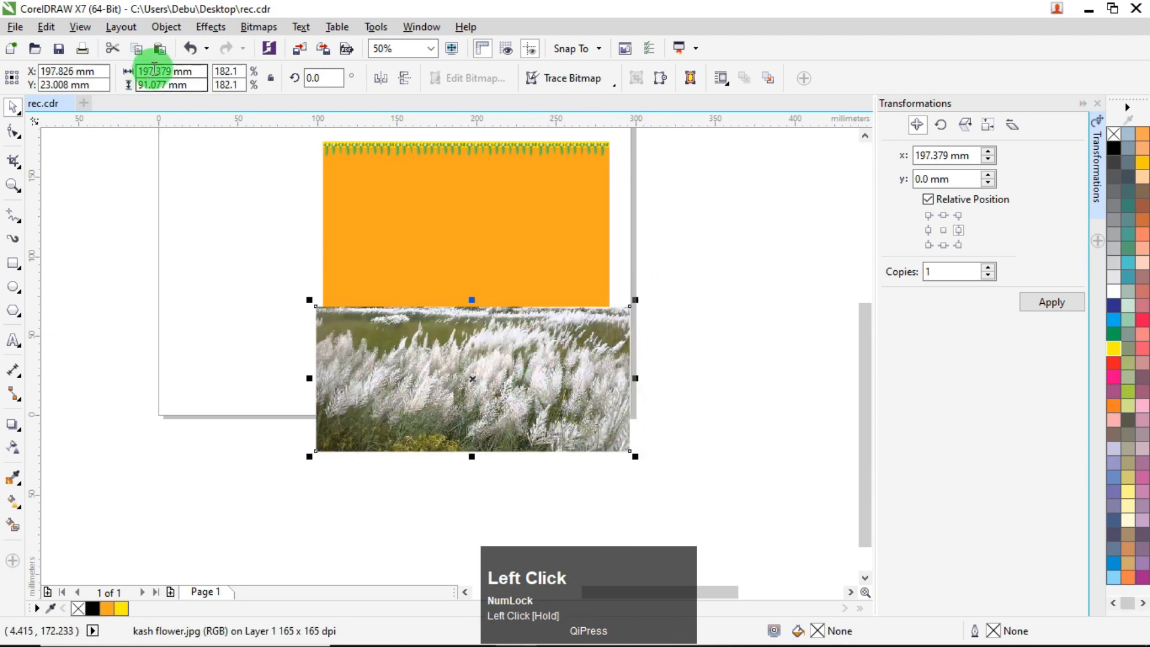
PowerClip the kash flower photo inside the orange rectangle and reposition it within the frame over the lower part.
{"action": "left_click", "coordinate": [166, 28]}
{"action": "mouse_move", "coordinate": [218, 174]}
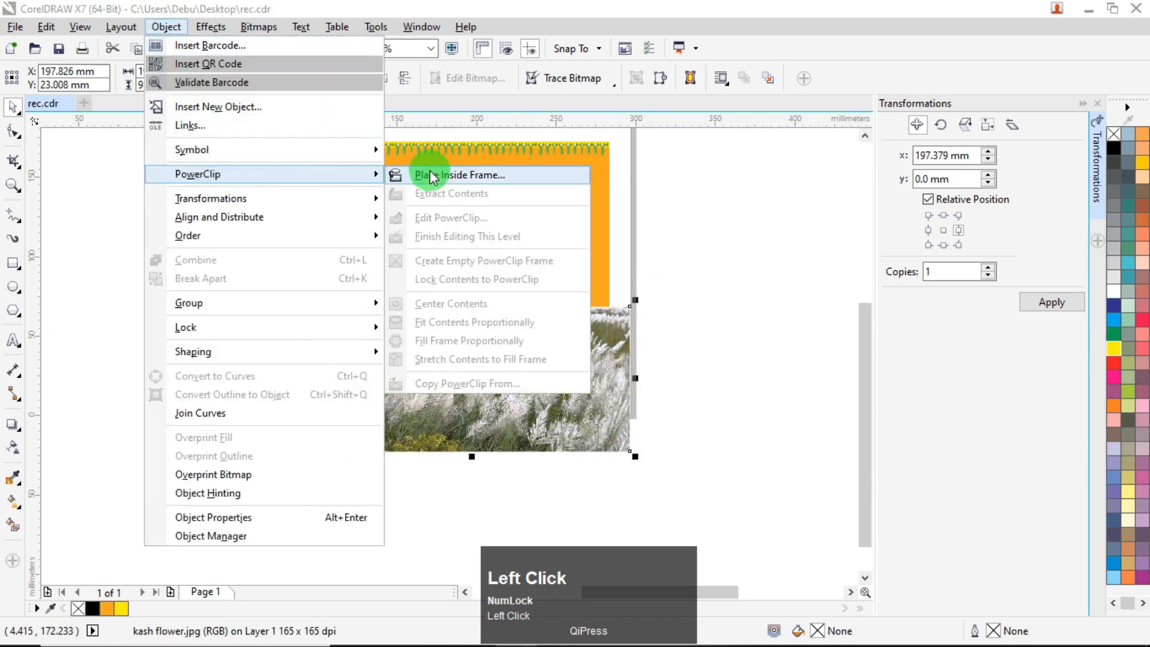
{"action": "left_click", "coordinate": [411, 172]}
{"action": "left_click", "coordinate": [460, 209]}
{"action": "left_click", "coordinate": [460, 210], "text": "ctrl"}
{"action": "left_click_drag", "start_coordinate": [563, 407], "coordinate": [560, 332]}
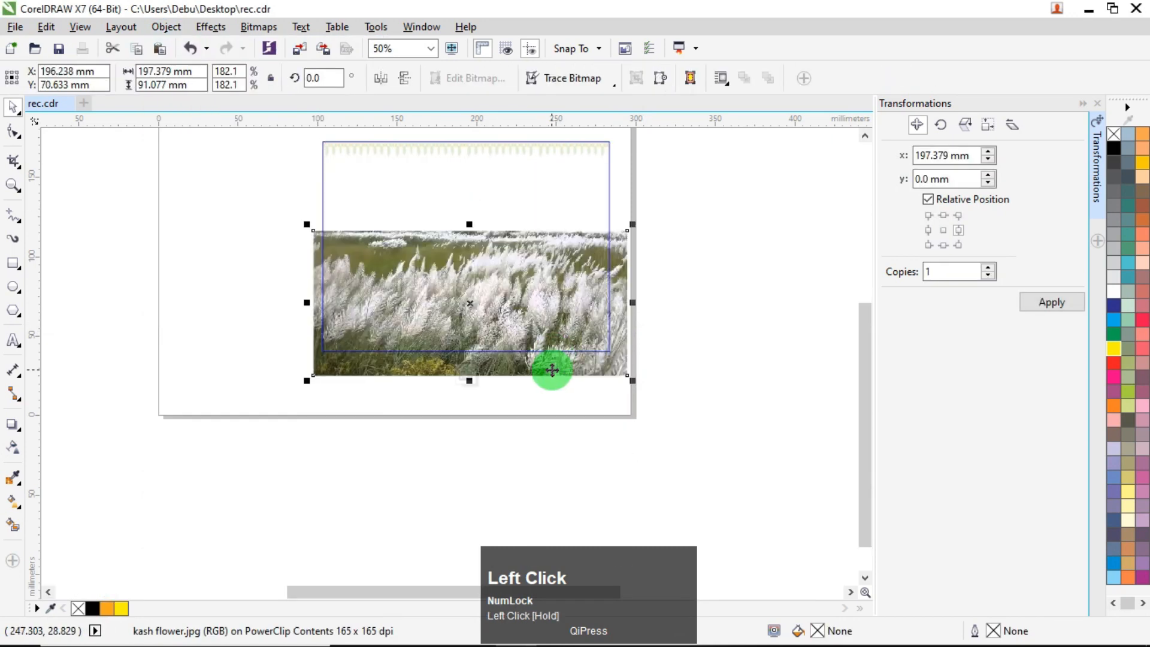
Apply a vertical linear transparency to the kash flower photo so it fades out towards its upper edge.
{"action": "left_click", "coordinate": [13, 449]}
{"action": "left_click", "coordinate": [362, 325]}
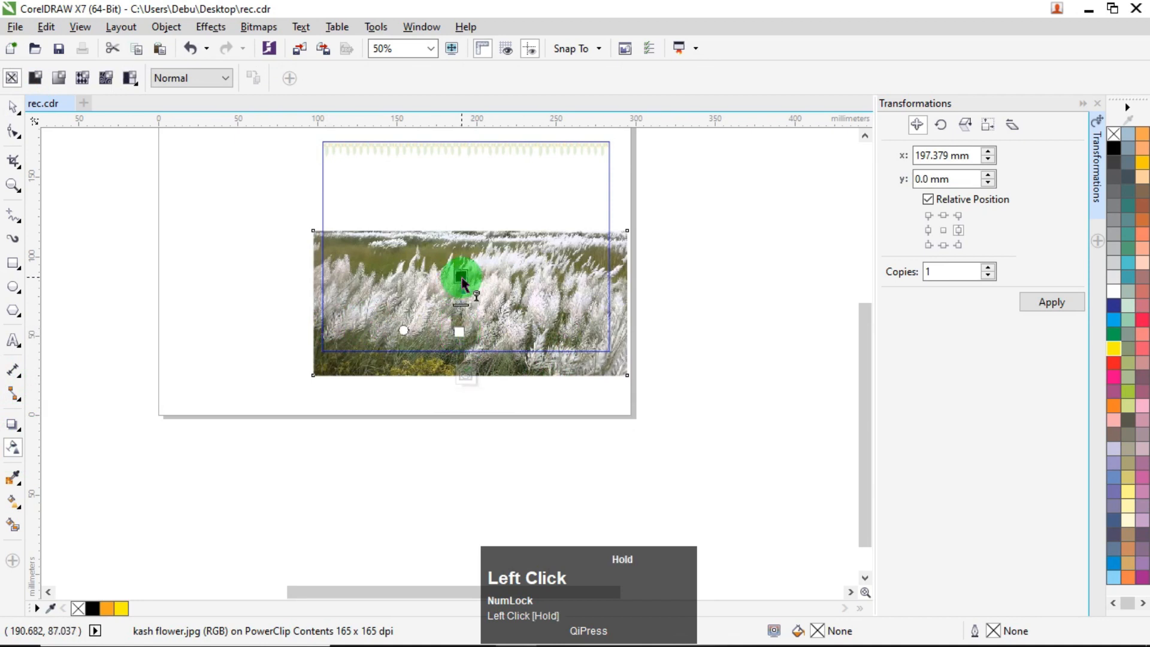
{"action": "left_click_drag", "start_coordinate": [460, 277], "coordinate": [460, 277]}
{"action": "scroll", "coordinate": [461, 328], "scroll_direction": "up", "scroll_amount": 3}
{"action": "left_click_drag", "start_coordinate": [456, 441], "coordinate": [460, 482]}
{"action": "left_click_drag", "start_coordinate": [460, 214], "coordinate": [460, 222]}
Convert the faded kash flower photo to a 300 dpi CMYK bitmap.
{"action": "left_click", "coordinate": [258, 27]}
{"action": "left_click", "coordinate": [308, 42]}
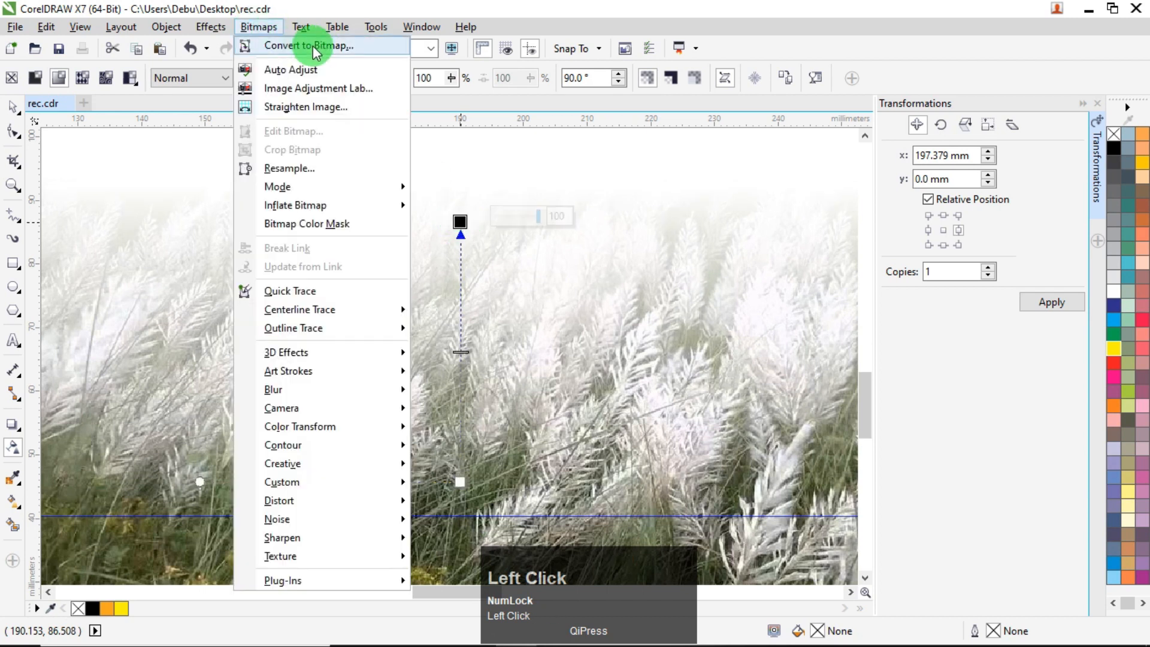
{"action": "left_click", "coordinate": [522, 400]}
{"action": "scroll", "coordinate": [471, 373], "scroll_direction": "down", "scroll_amount": 1}
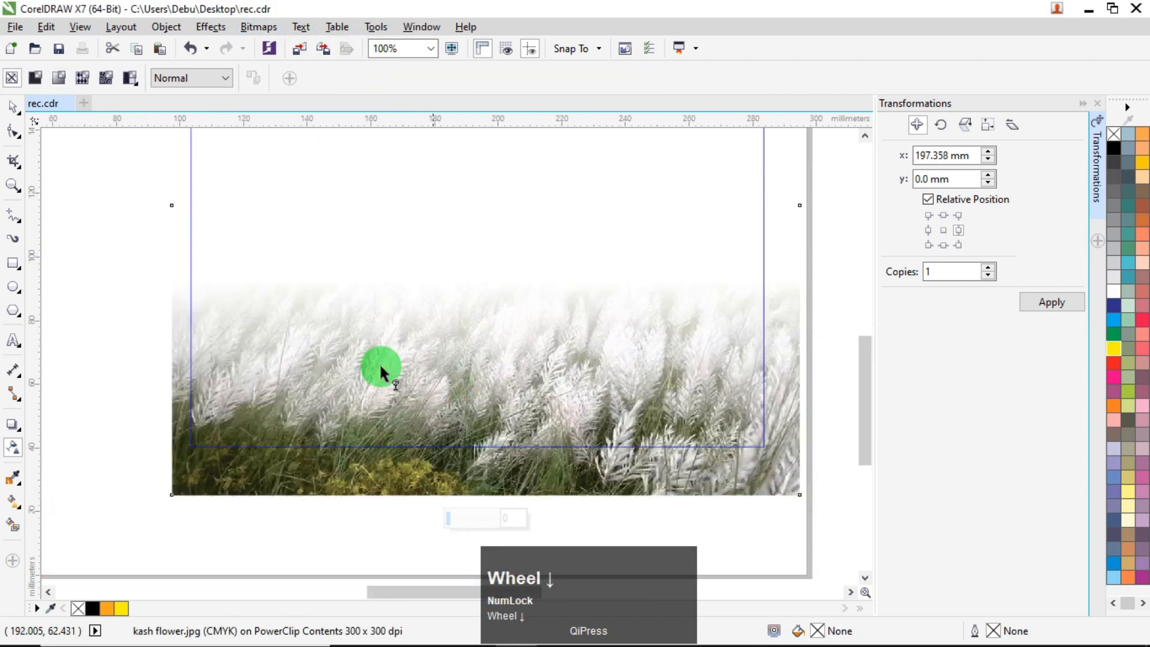
Trim the empty area above the faded flowers with the Shape tool and finish editing the PowerClip contents.
{"action": "left_click", "coordinate": [14, 108]}
{"action": "left_click", "coordinate": [508, 249]}
{"action": "left_click_drag", "start_coordinate": [483, 198], "coordinate": [485, 224]}
{"action": "left_click", "coordinate": [13, 130]}
{"action": "left_click_drag", "start_coordinate": [98, 174], "coordinate": [745, 309]}
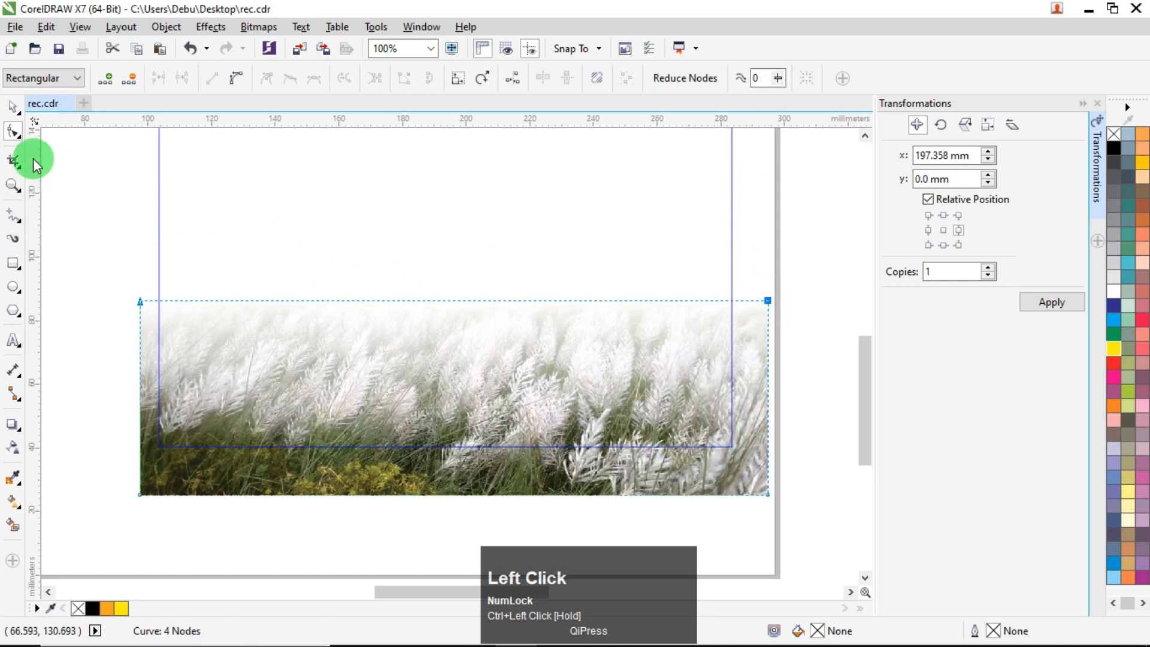
{"action": "left_click", "coordinate": [13, 108]}
{"action": "left_click", "coordinate": [693, 251]}
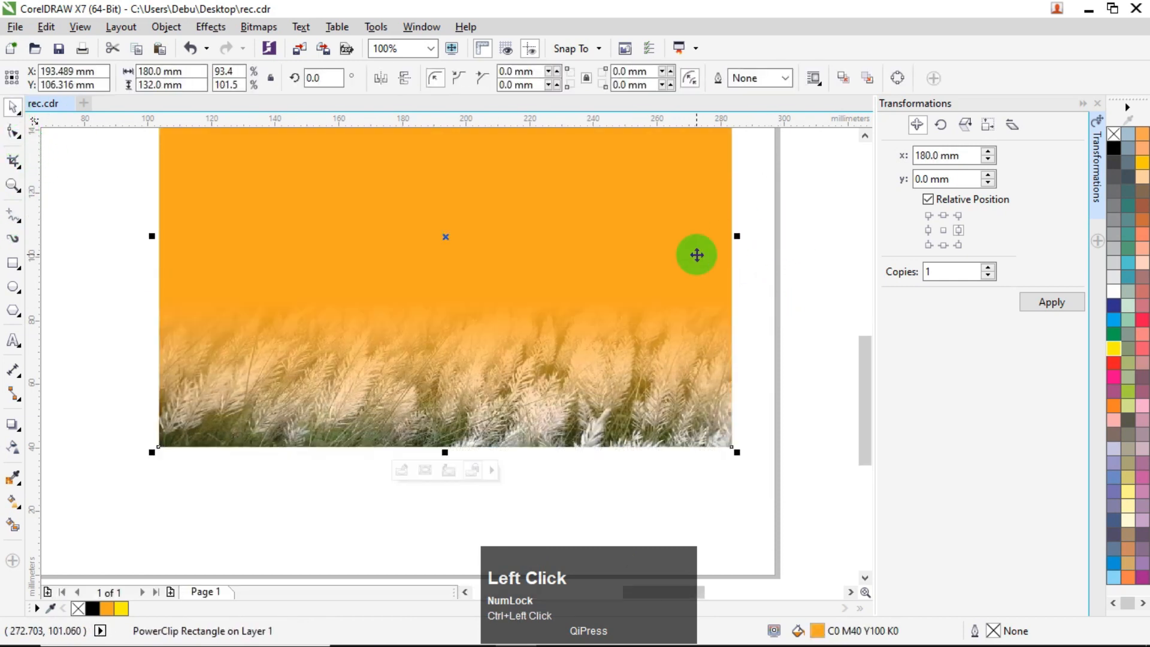
{"action": "scroll", "coordinate": [695, 253], "scroll_direction": "down", "scroll_amount": 2}
{"action": "left_click", "coordinate": [760, 227]}
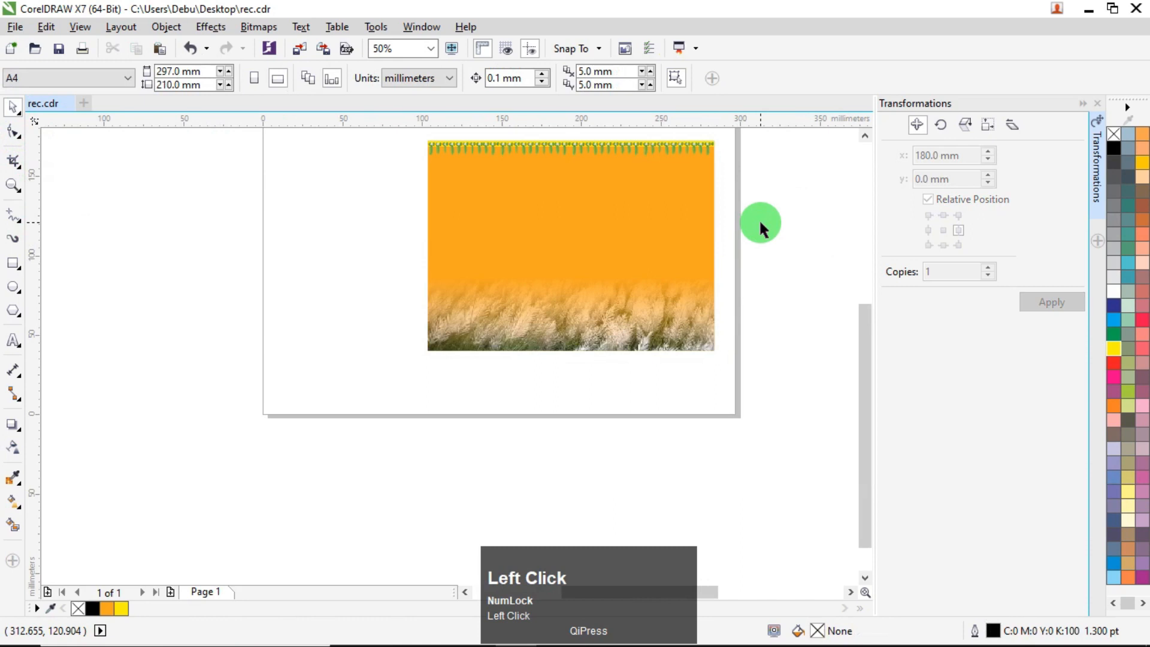
Move the banana plant image to just beyond the page's right edge, next to the card, and bring it to the front.
{"action": "scroll", "coordinate": [740, 230], "scroll_direction": "down", "scroll_amount": 3}
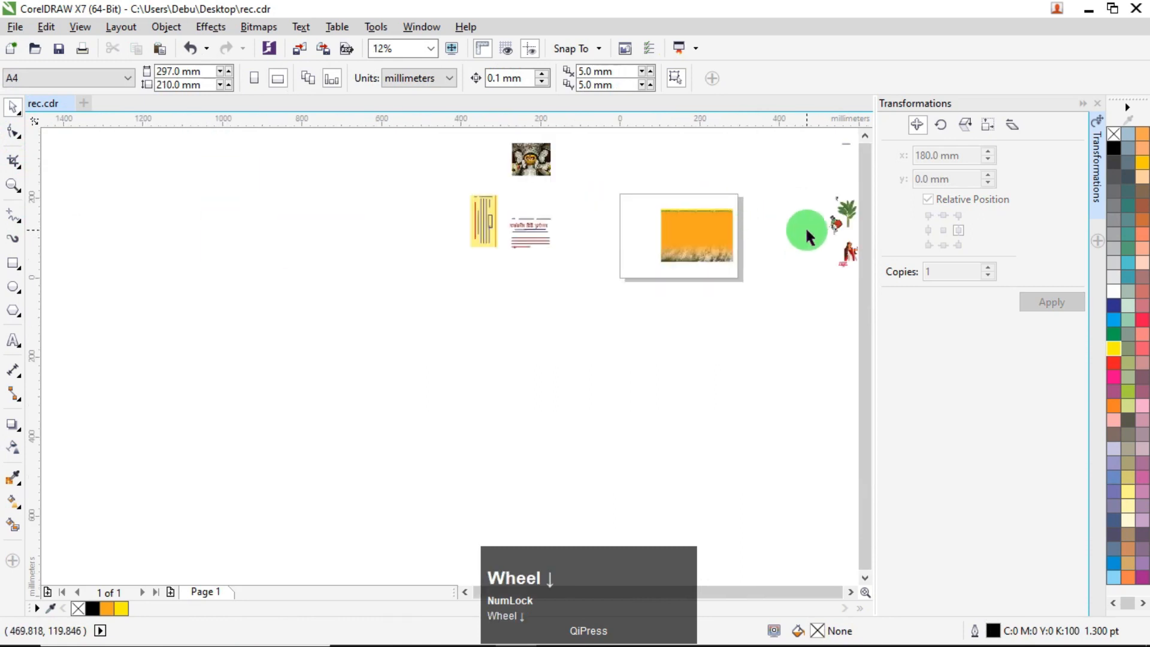
{"action": "left_click_drag", "start_coordinate": [848, 215], "coordinate": [773, 231]}
{"action": "scroll", "coordinate": [761, 231], "scroll_direction": "up", "scroll_amount": 4}
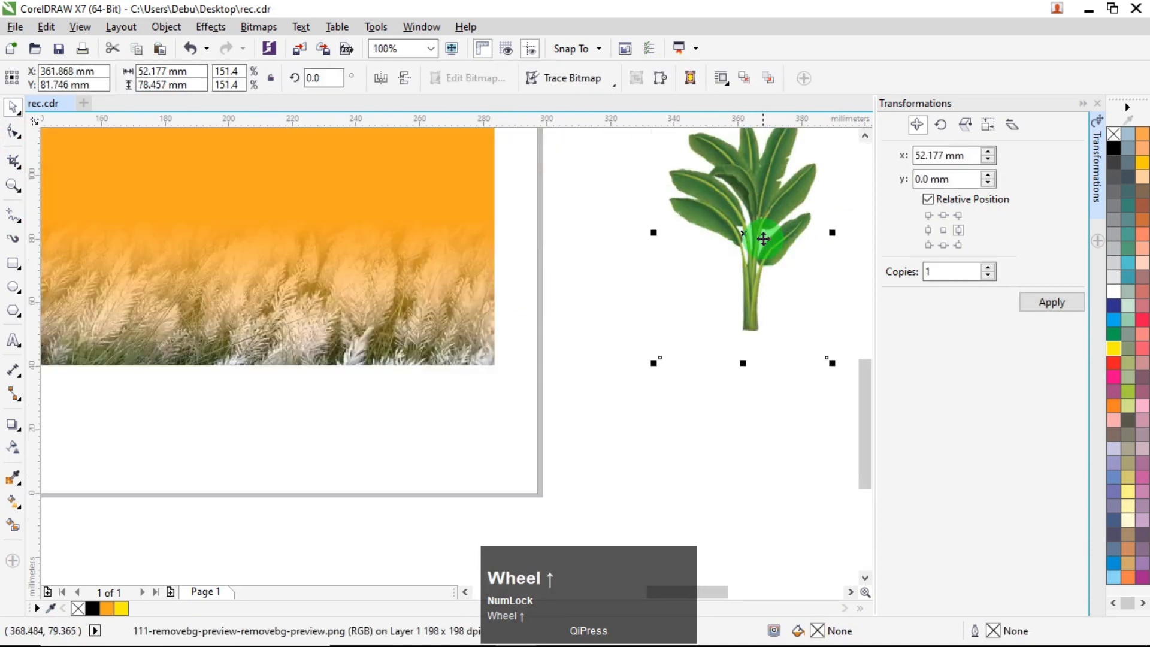
{"action": "scroll", "coordinate": [339, 157], "scroll_direction": "down", "scroll_amount": 1}
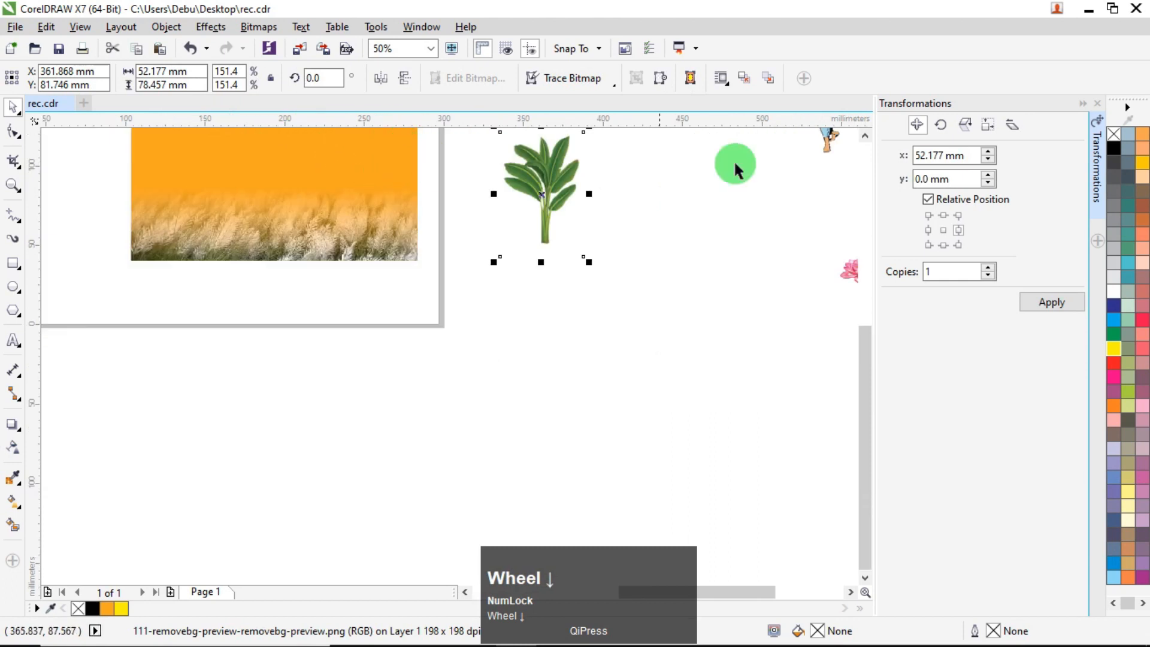
{"action": "left_click", "coordinate": [856, 139]}
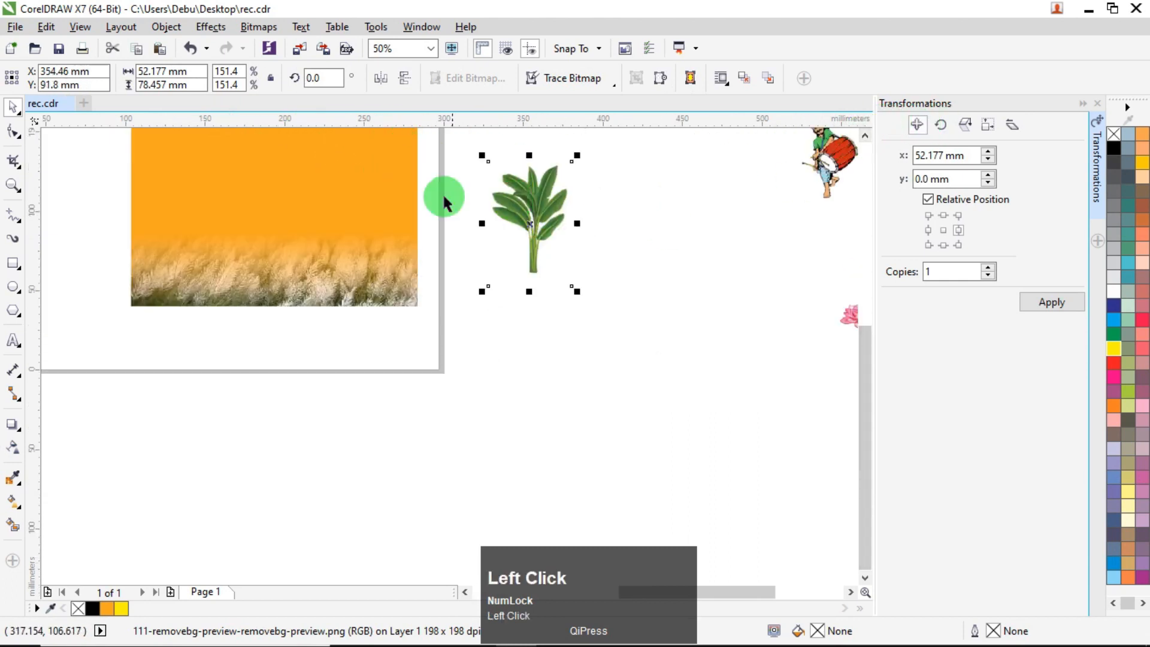
{"action": "scroll", "coordinate": [419, 190], "scroll_direction": "up", "scroll_amount": 1}
{"action": "mouse_move", "coordinate": [624, 203]}
{"action": "left_mouse_down"}
{"action": "mouse_move", "coordinate": [372, 218]}
{"action": "mouse_move", "coordinate": [605, 215]}
{"action": "left_mouse_up"}
{"action": "right_click", "coordinate": [606, 192]}
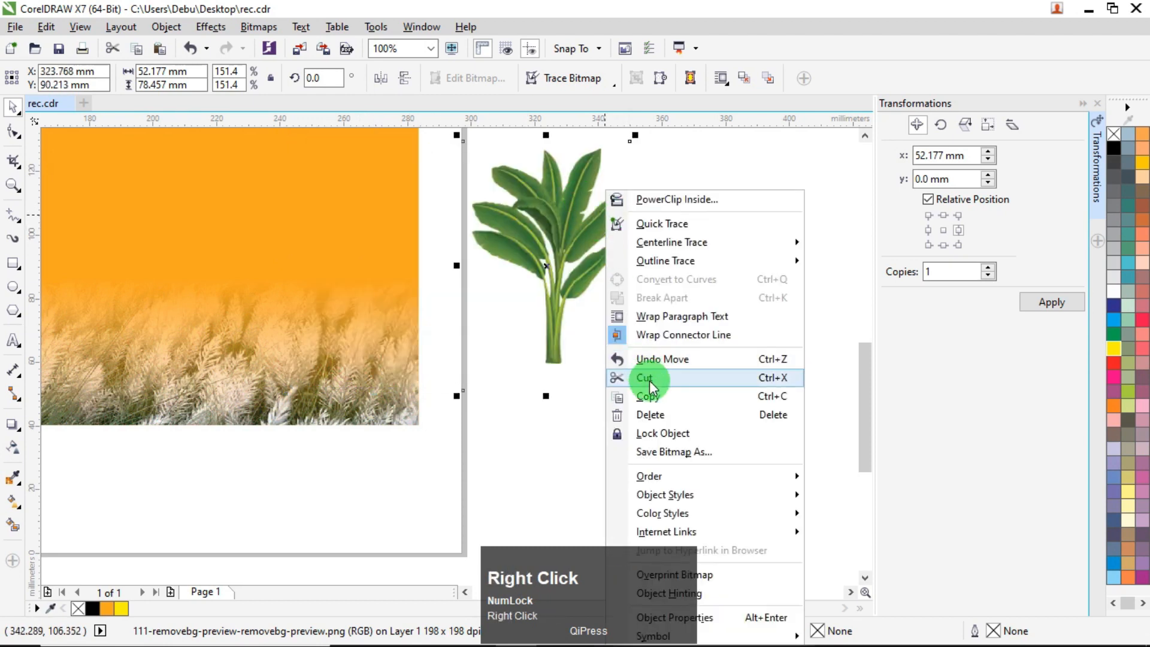
{"action": "left_click", "coordinate": [673, 477]}
{"action": "left_click", "coordinate": [862, 471]}
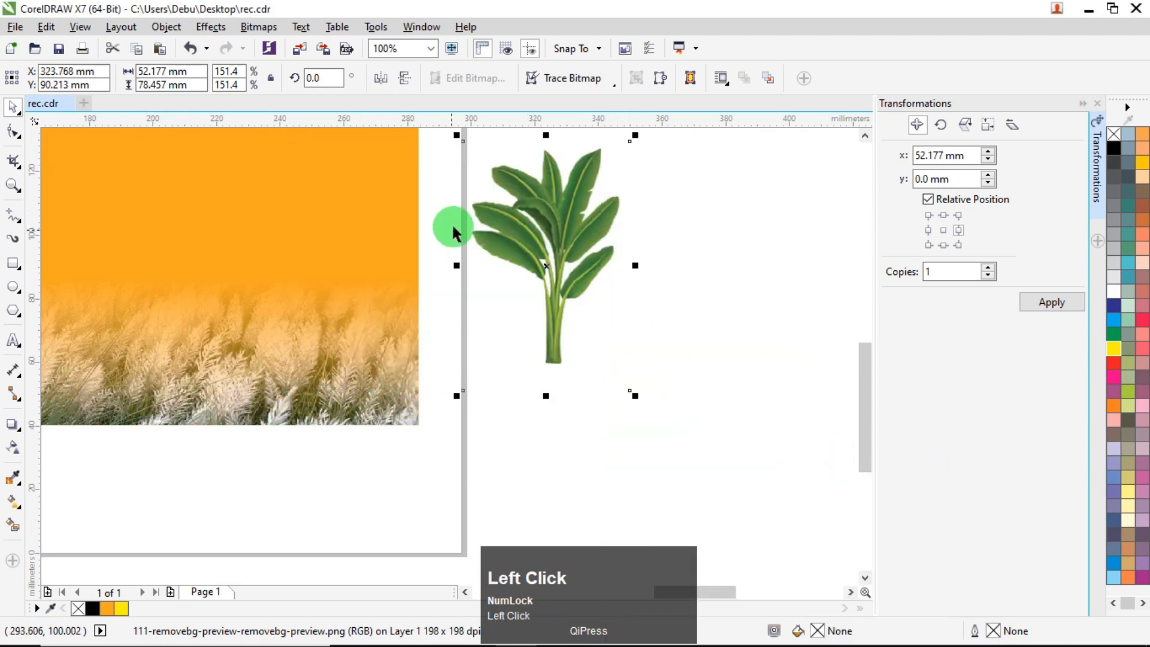
PowerClip the banana plant image inside the orange rectangle.
{"action": "left_click", "coordinate": [167, 30]}
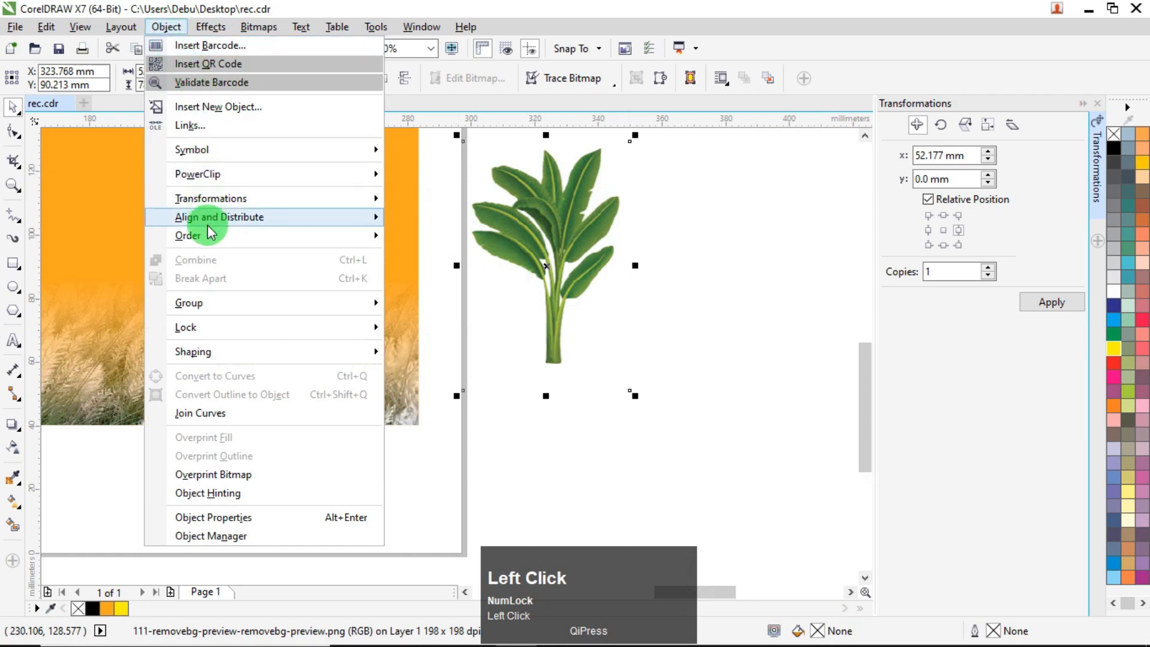
{"action": "mouse_move", "coordinate": [211, 175]}
{"action": "left_click", "coordinate": [441, 174]}
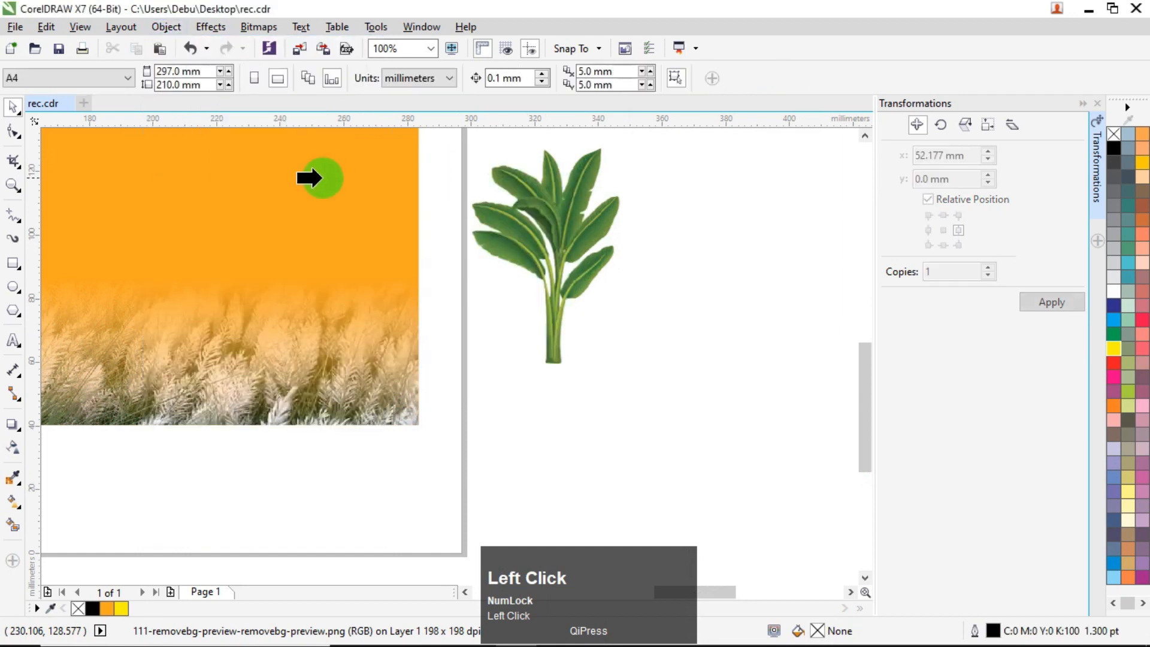
{"action": "left_click", "coordinate": [308, 174]}
{"action": "left_click", "coordinate": [265, 209], "text": "ctrl"}
{"action": "left_click", "coordinate": [613, 186]}
{"action": "scroll", "coordinate": [523, 229], "scroll_direction": "down", "scroll_amount": 1}
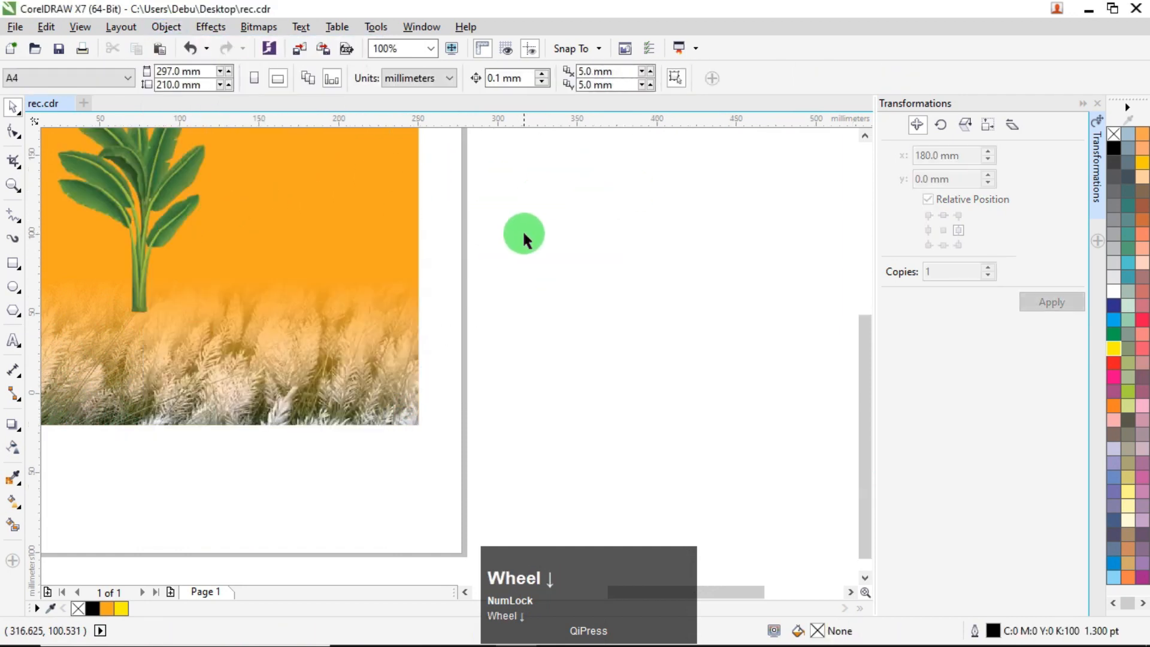
{"action": "scroll", "coordinate": [509, 192], "scroll_direction": "up", "scroll_amount": 2}
Edit the PowerClip contents to move the banana plant into the rectangle's lower right corner, overlapping the edge, and finish editing.
{"action": "left_click", "coordinate": [513, 196], "text": "ctrl"}
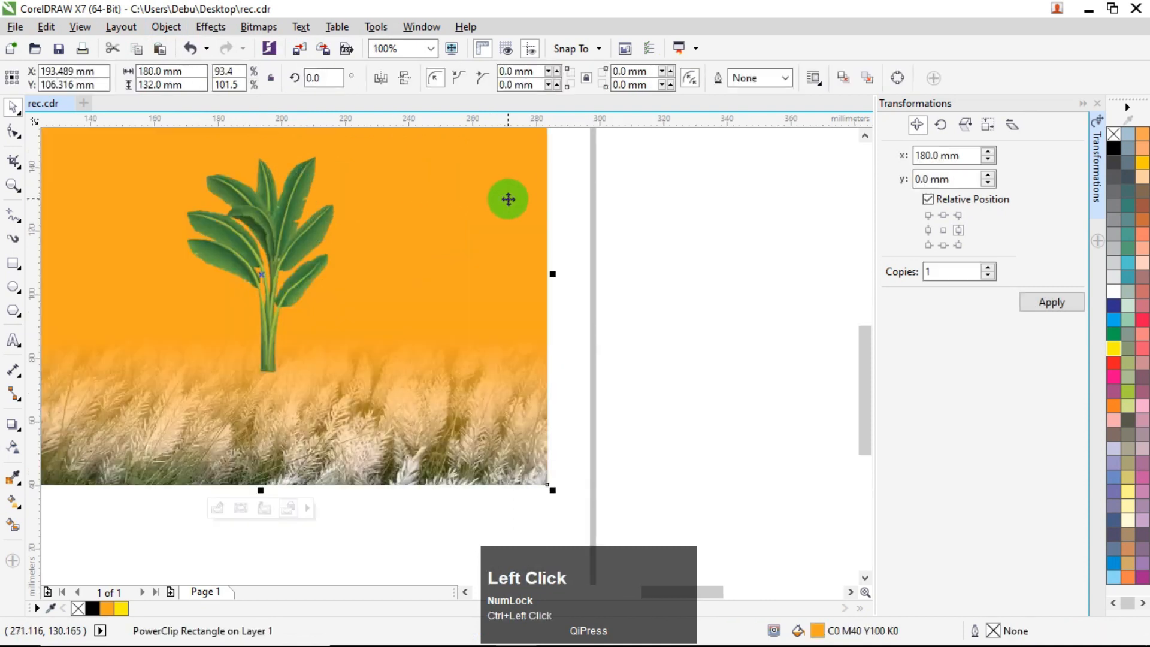
{"action": "left_click", "coordinate": [508, 199], "text": "ctrl"}
{"action": "left_click_drag", "start_coordinate": [319, 230], "coordinate": [577, 332]}
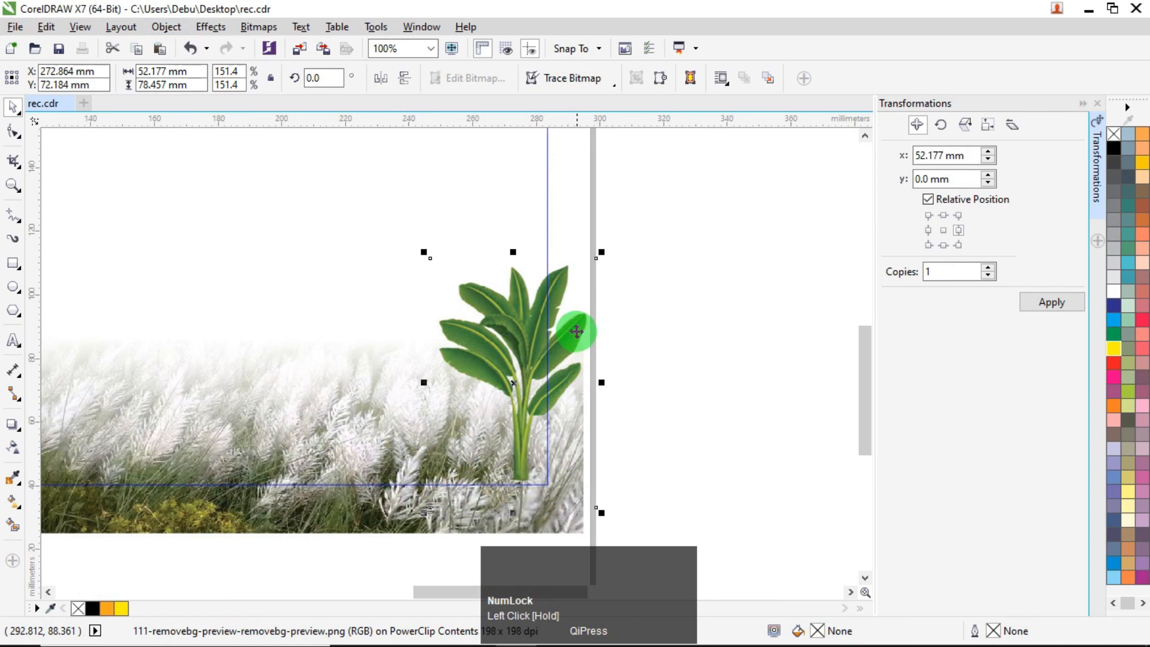
{"action": "left_click_drag", "start_coordinate": [583, 324], "coordinate": [588, 340]}
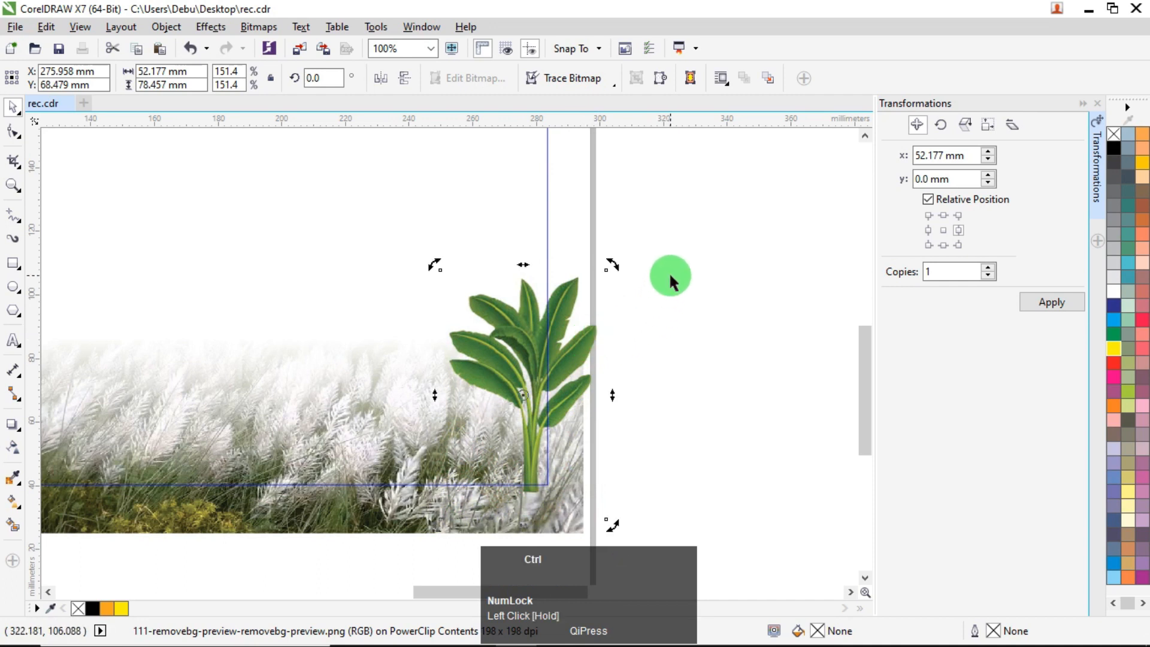
{"action": "left_click", "coordinate": [670, 276], "text": "ctrl"}
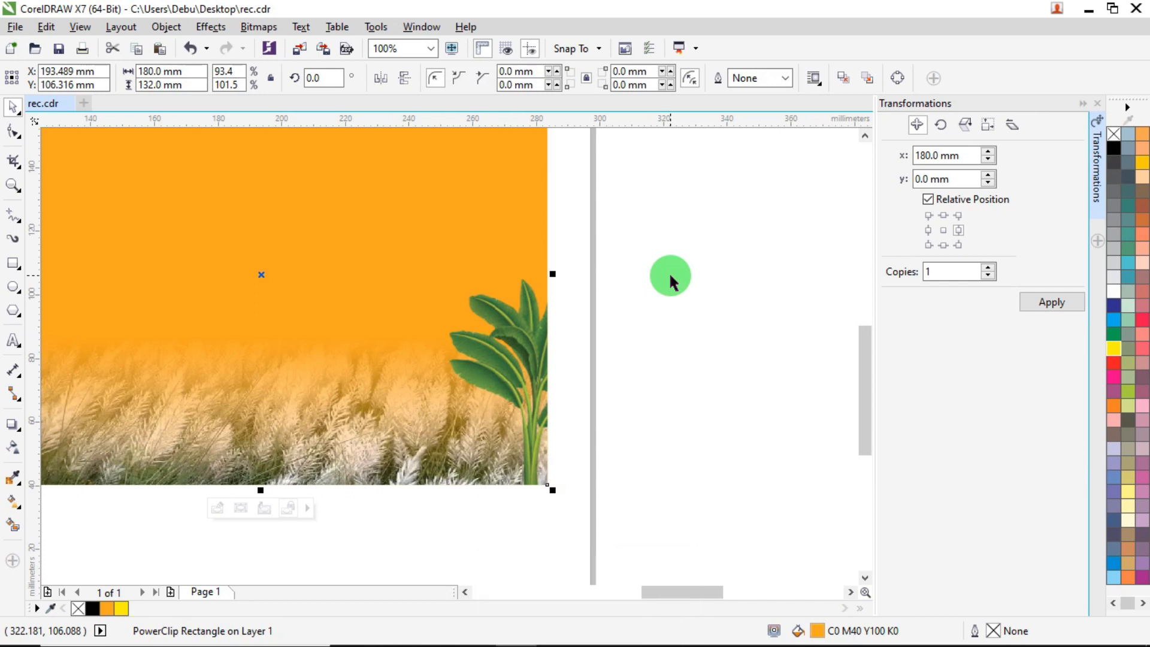
Reopen the PowerClip contents, nudge the banana plant about 0.9 mm to the left and finish editing.
{"action": "left_click", "coordinate": [550, 323], "text": "ctrl"}
{"action": "left_click", "coordinate": [576, 299]}
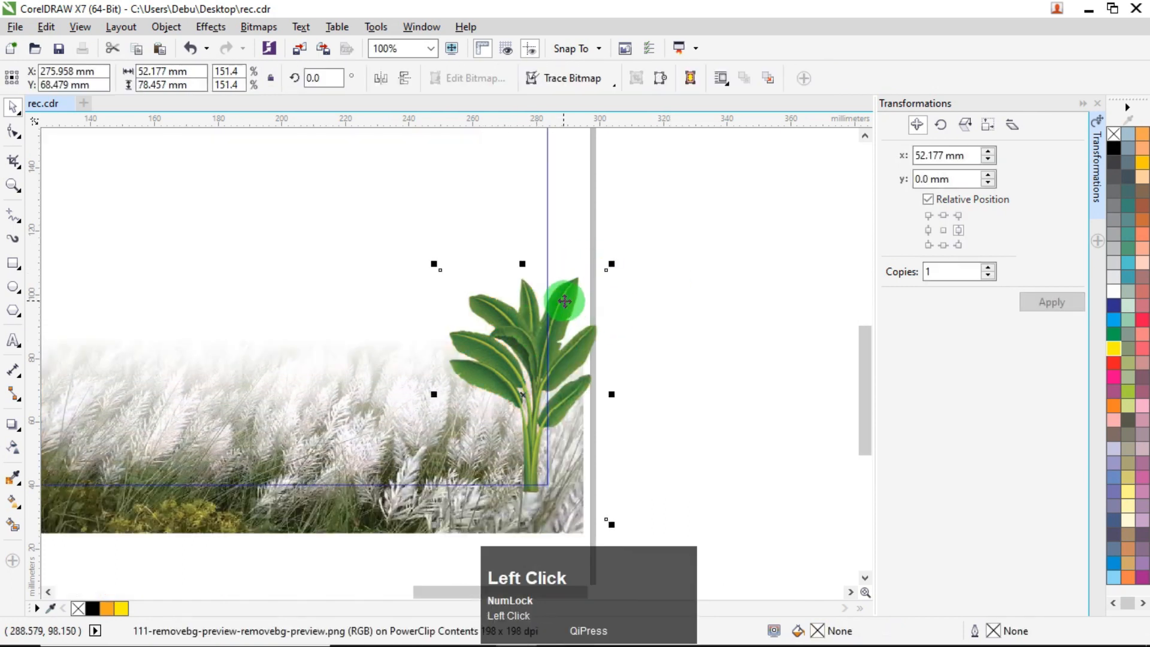
{"action": "key", "text": "Left"}
{"action": "key", "text": "Left"}
{"action": "key", "text": "Left"}
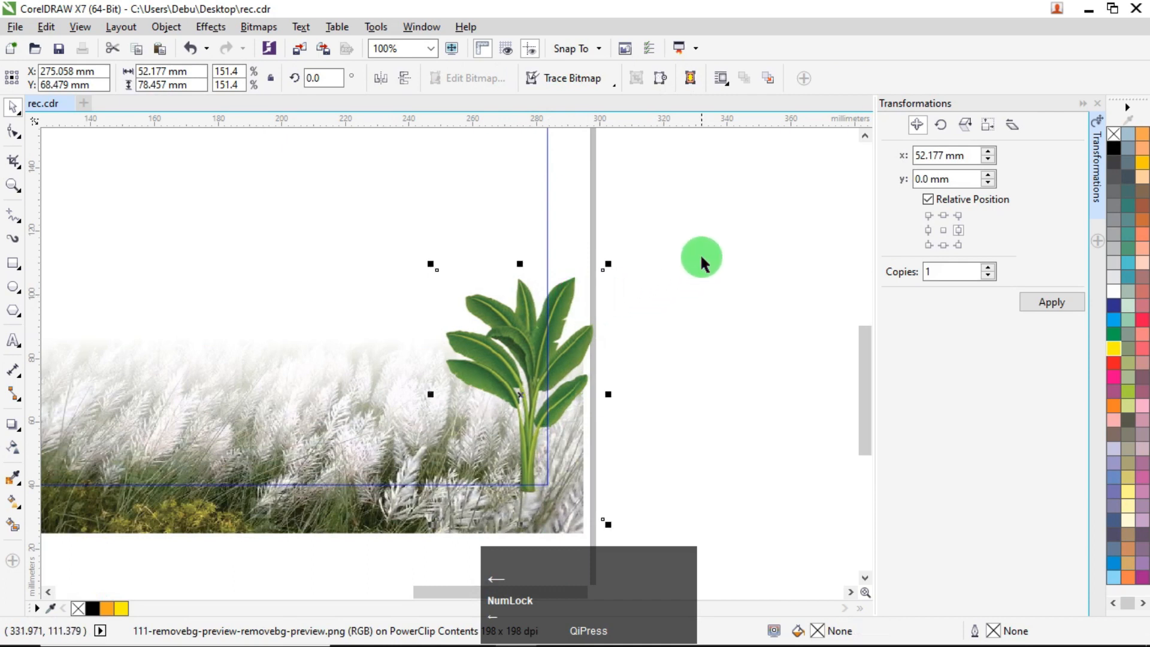
{"action": "left_click", "coordinate": [646, 264], "text": "ctrl"}
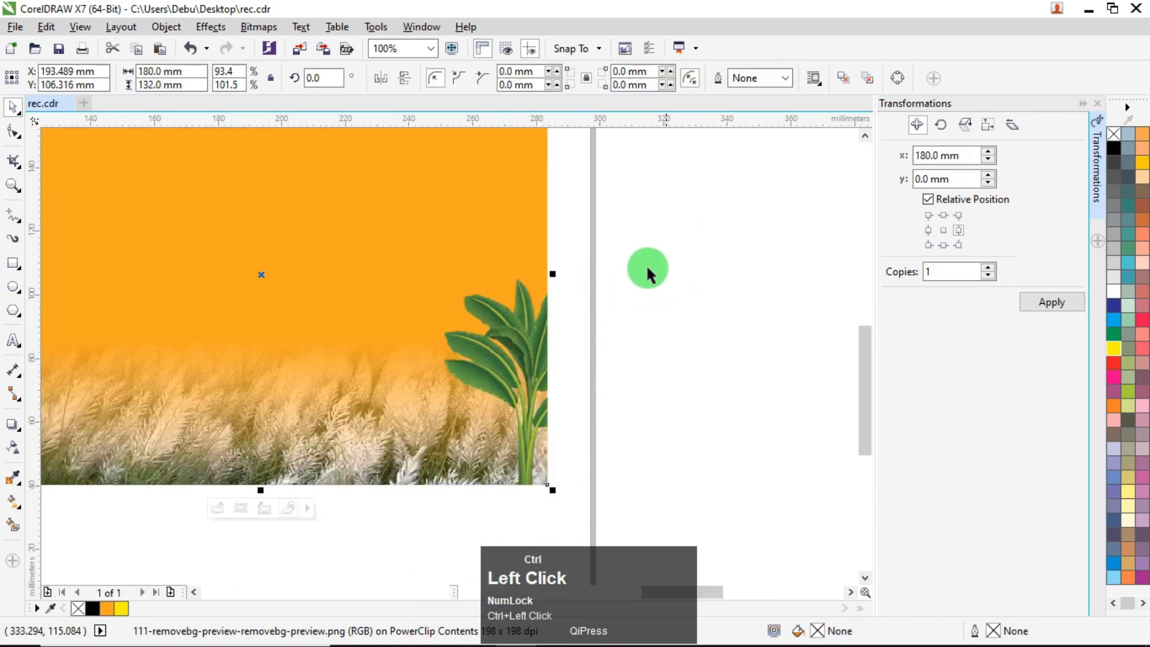
Bring the drummer image to the front and place it before the banana plant in the card's lower right corner.
{"action": "scroll", "coordinate": [813, 292], "scroll_direction": "down", "scroll_amount": 4}
{"action": "left_click_drag", "start_coordinate": [815, 261], "coordinate": [620, 290]}
{"action": "scroll", "coordinate": [621, 292], "scroll_direction": "up", "scroll_amount": 4}
{"action": "right_click", "coordinate": [628, 289]}
{"action": "left_click", "coordinate": [740, 473]}
{"action": "left_click", "coordinate": [903, 467]}
{"action": "left_click_drag", "start_coordinate": [647, 276], "coordinate": [506, 344]}
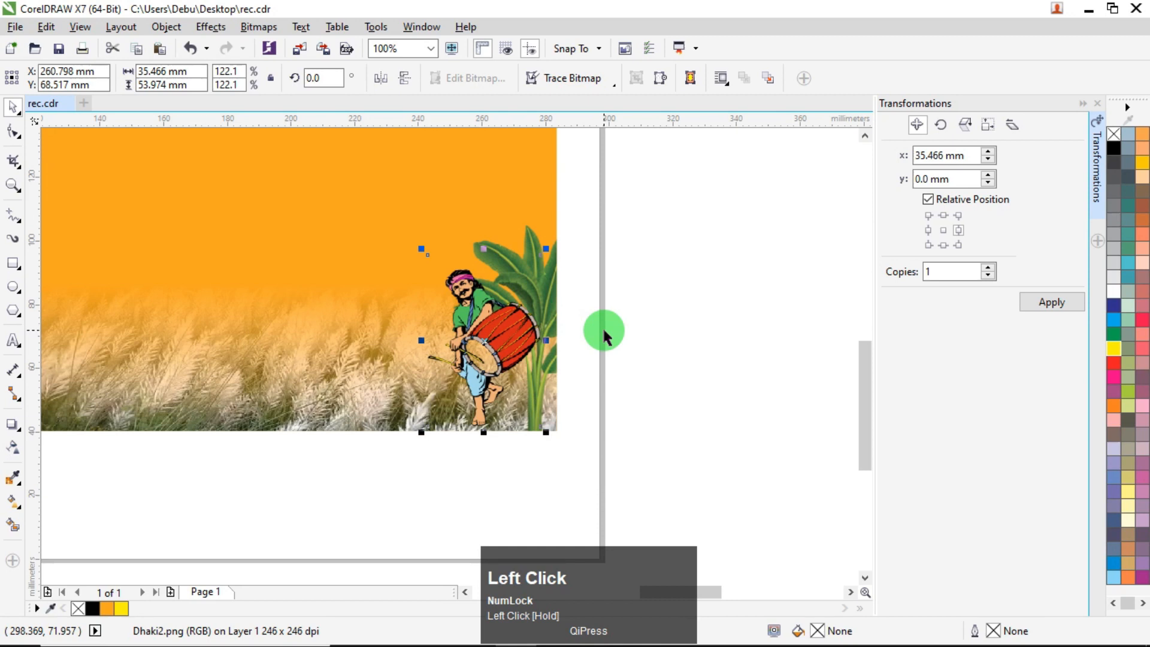
Align the drummer's bottom with the orange rectangle's bottom edge and nudge the drummer slightly to the right.
{"action": "left_click", "coordinate": [522, 178], "text": "shift"}
{"action": "key", "text": "b"}
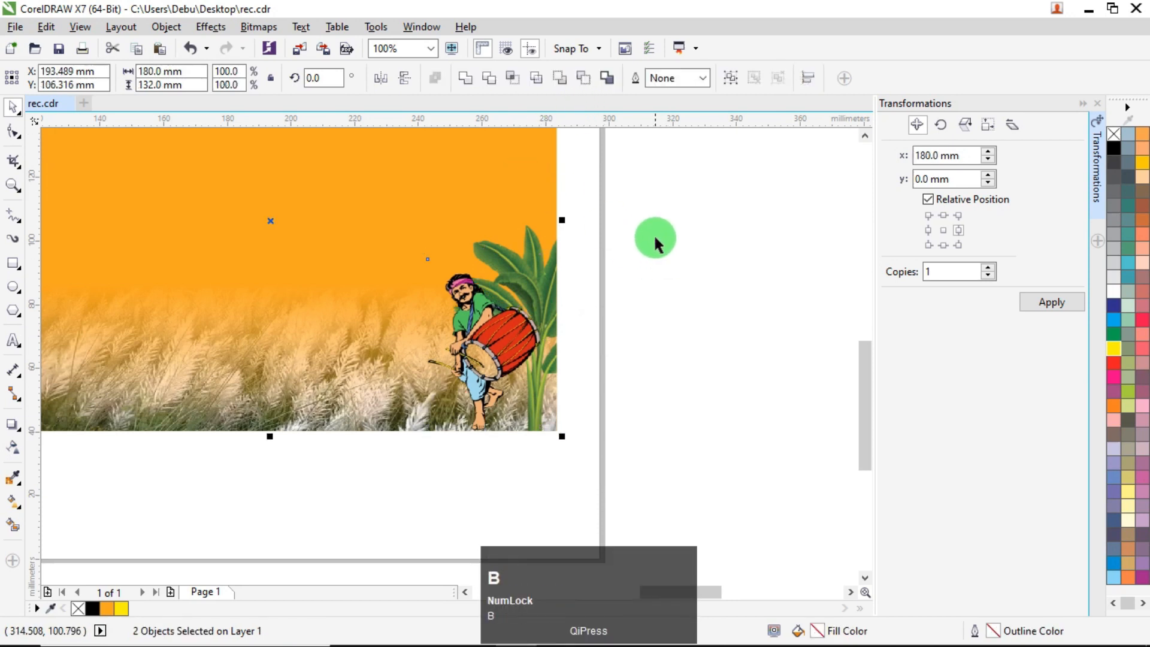
{"action": "left_click", "coordinate": [655, 242]}
{"action": "left_click", "coordinate": [511, 325]}
{"action": "key", "text": "Right"}
{"action": "key", "text": "Right"}
{"action": "key", "text": "Right"}
{"action": "key", "text": "Right"}
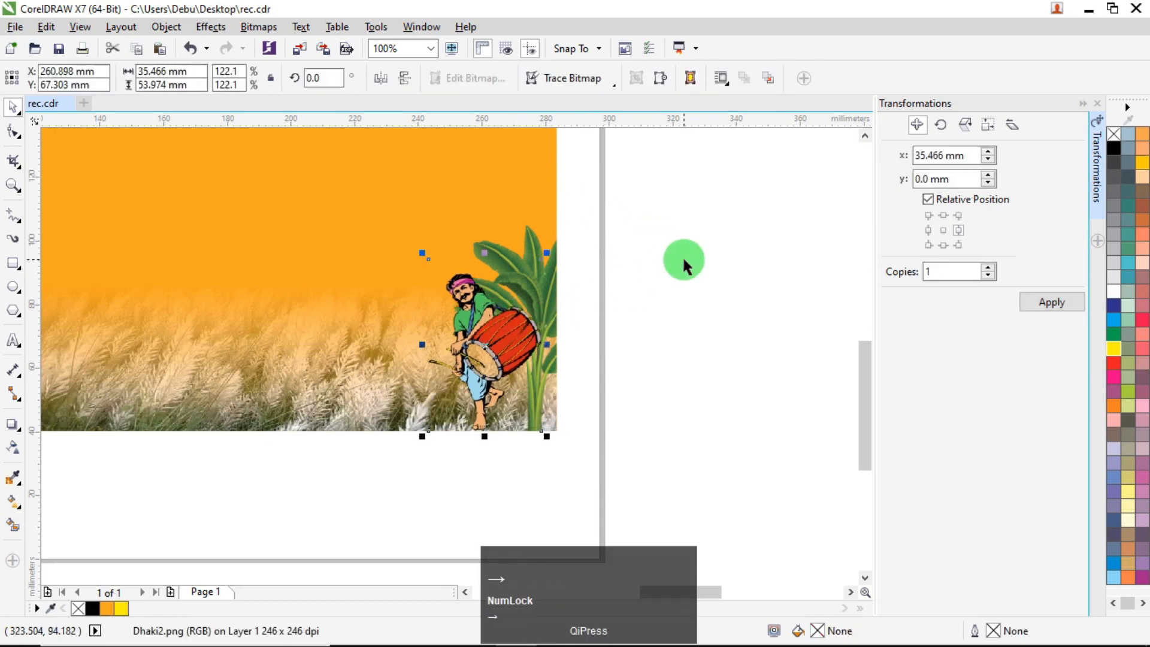
{"action": "left_click", "coordinate": [684, 261]}
{"action": "scroll", "coordinate": [617, 266], "scroll_direction": "down", "scroll_amount": 1}
{"action": "scroll", "coordinate": [568, 284], "scroll_direction": "up", "scroll_amount": 2}
{"action": "left_click", "coordinate": [567, 284]}
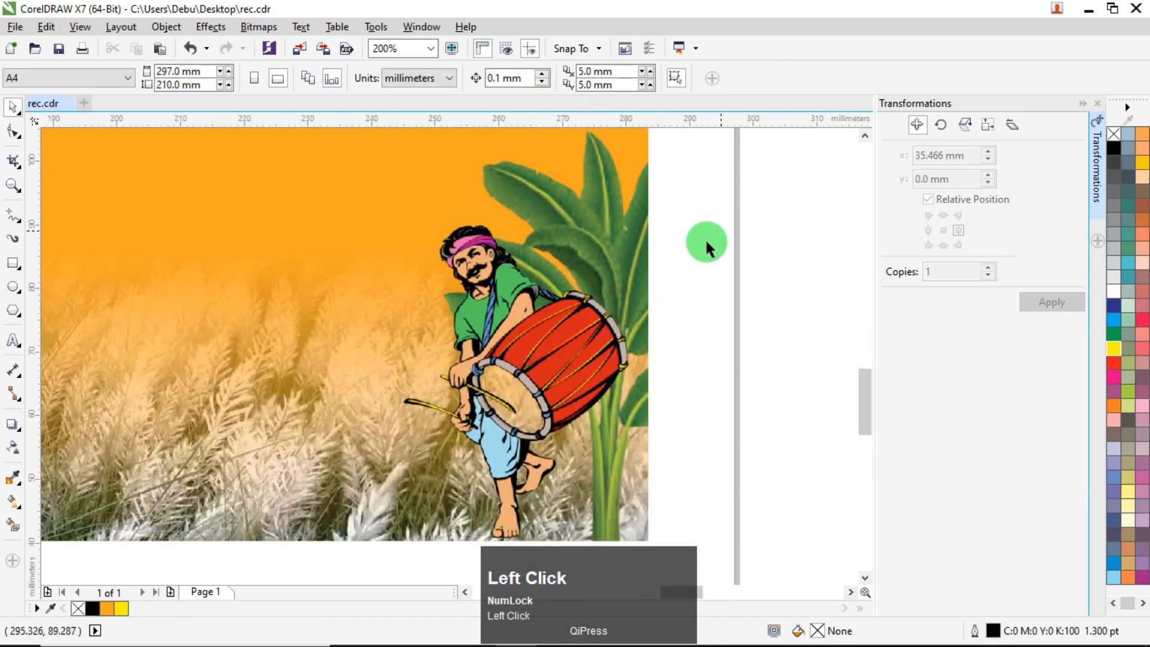
Move the image of the woman holding a red incense burner below the card and bring it to the front of the page.
{"action": "left_click_drag", "start_coordinate": [398, 191], "coordinate": [449, 263]}
{"action": "left_click", "coordinate": [749, 282]}
{"action": "scroll", "coordinate": [714, 238], "scroll_direction": "down", "scroll_amount": 2}
{"action": "left_click", "coordinate": [774, 224]}
{"action": "scroll", "coordinate": [774, 271], "scroll_direction": "down", "scroll_amount": 5}
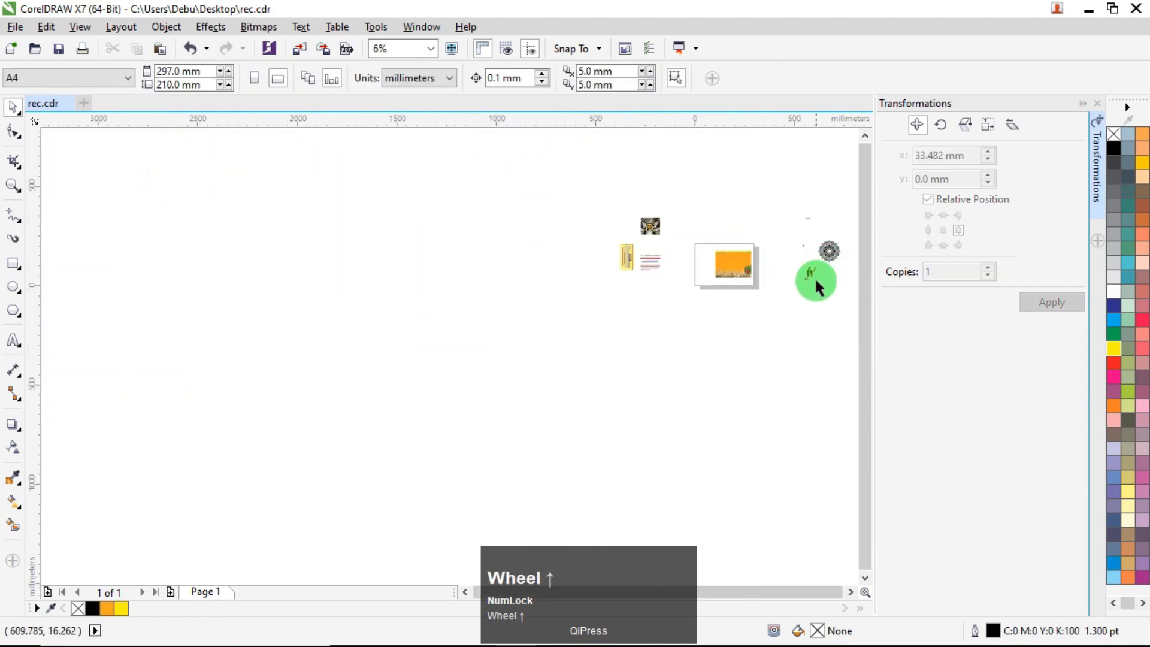
{"action": "scroll", "coordinate": [814, 277], "scroll_direction": "up", "scroll_amount": 3}
{"action": "left_click_drag", "start_coordinate": [791, 257], "coordinate": [457, 290]}
{"action": "scroll", "coordinate": [477, 308], "scroll_direction": "up", "scroll_amount": 3}
{"action": "right_click", "coordinate": [477, 358]}
{"action": "left_click", "coordinate": [683, 476]}
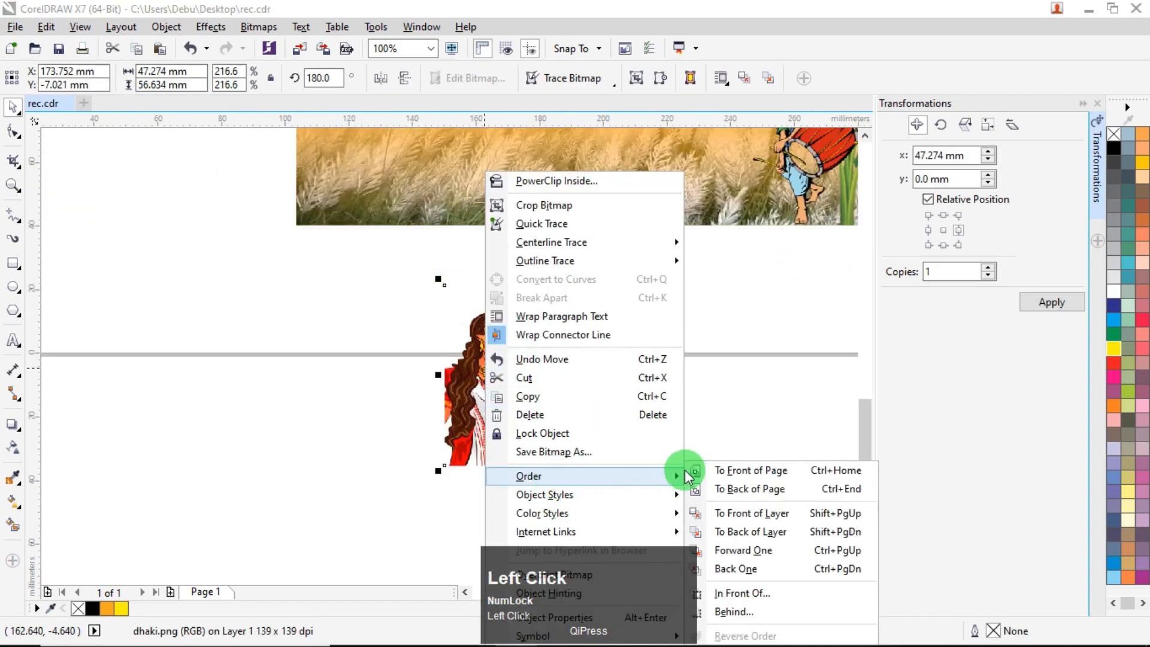
{"action": "left_click", "coordinate": [739, 468]}
Align the woman's image with the orange rectangle's bottom and left edges.
{"action": "left_click", "coordinate": [545, 198], "text": "shift"}
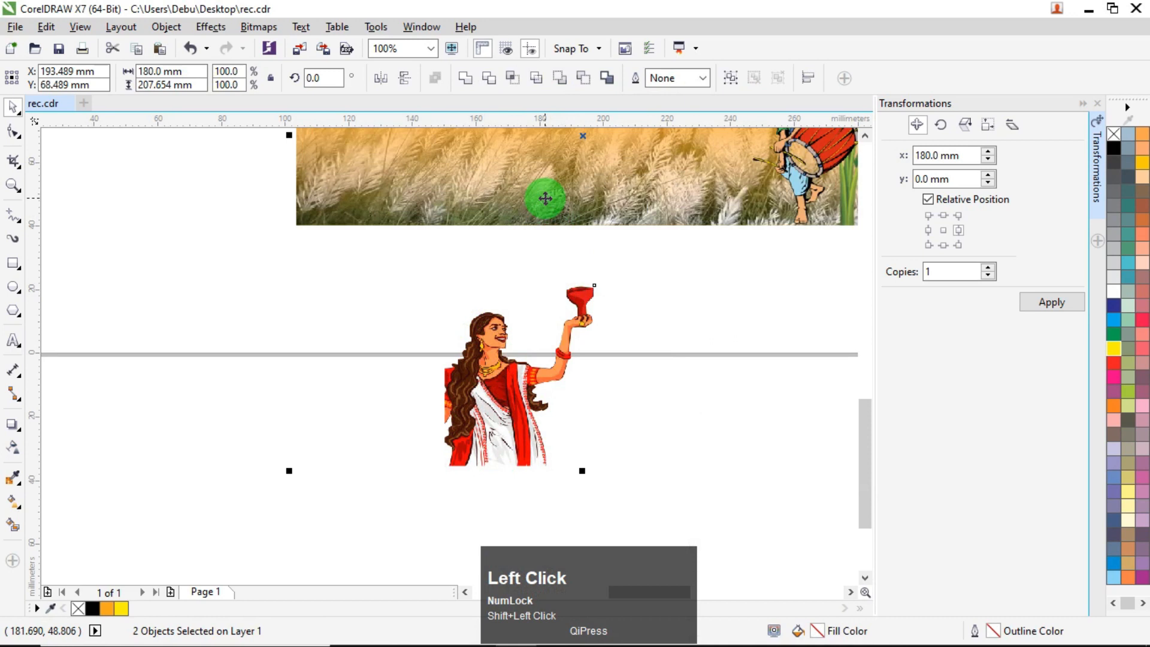
{"action": "key", "text": "b"}
{"action": "key", "text": "l"}
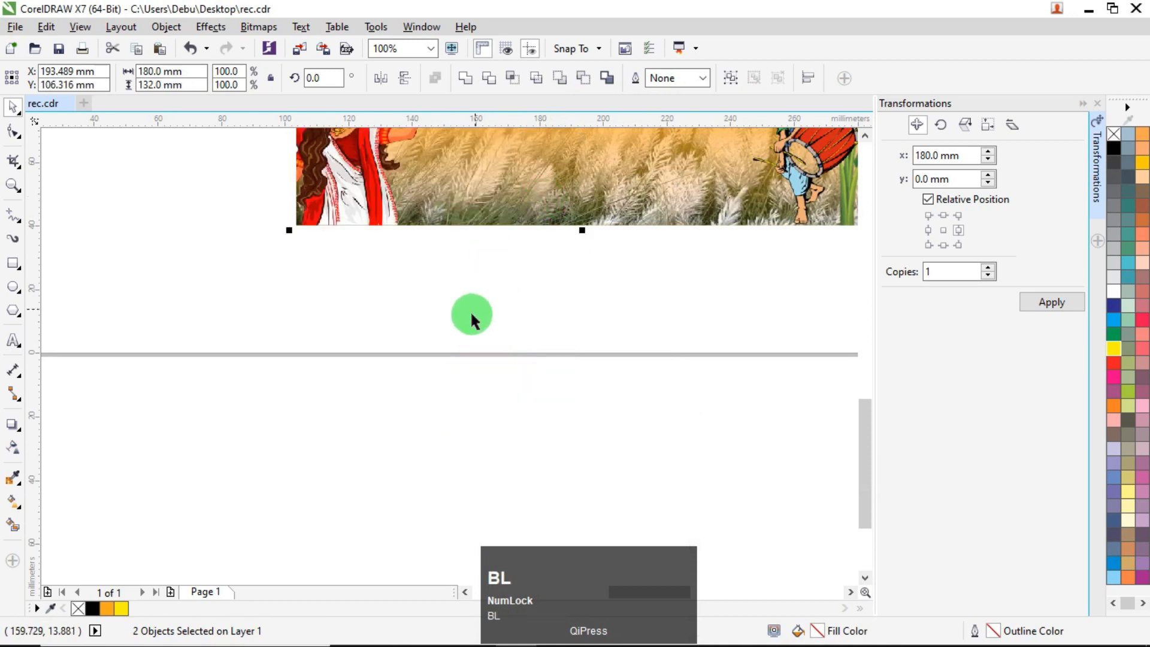
Move the pink lotus image from beside the page to just below the card's bottom edge near the woman.
{"action": "scroll", "coordinate": [491, 302], "scroll_direction": "down", "scroll_amount": 5}
{"action": "scroll", "coordinate": [479, 282], "scroll_direction": "up", "scroll_amount": 4}
{"action": "scroll", "coordinate": [578, 262], "scroll_direction": "down", "scroll_amount": 4}
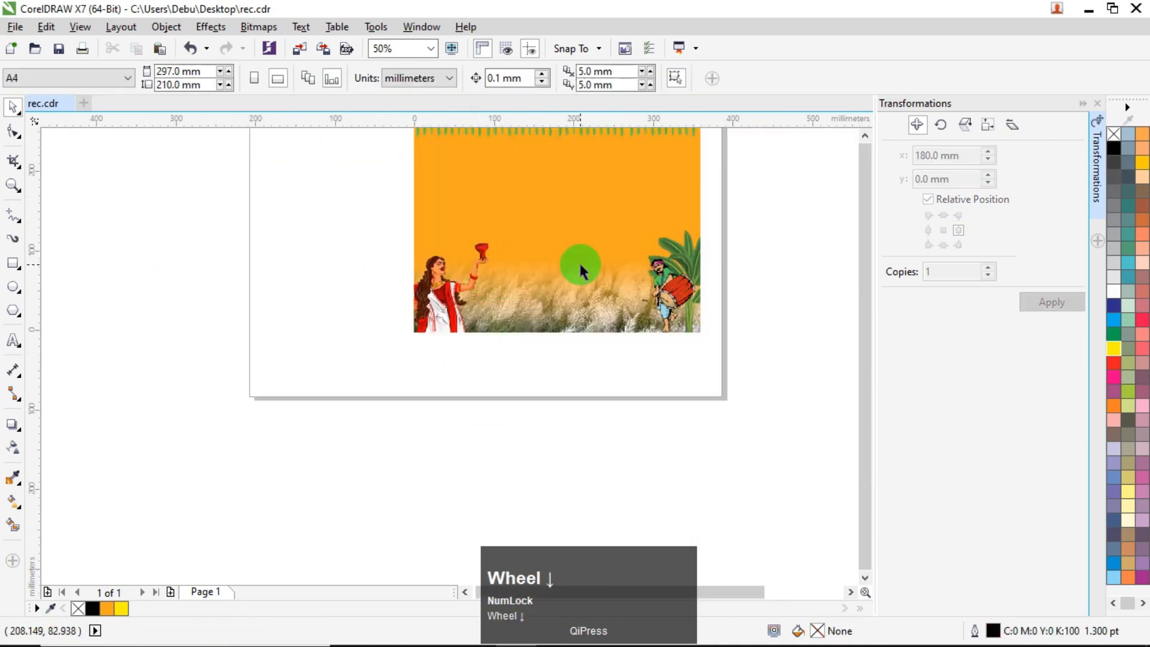
{"action": "scroll", "coordinate": [821, 254], "scroll_direction": "up", "scroll_amount": 4}
{"action": "left_click", "coordinate": [760, 293]}
{"action": "left_click_drag", "start_coordinate": [732, 292], "coordinate": [317, 323]}
{"action": "key", "text": "ctrl+z"}
{"action": "left_click_drag", "start_coordinate": [732, 294], "coordinate": [121, 313]}
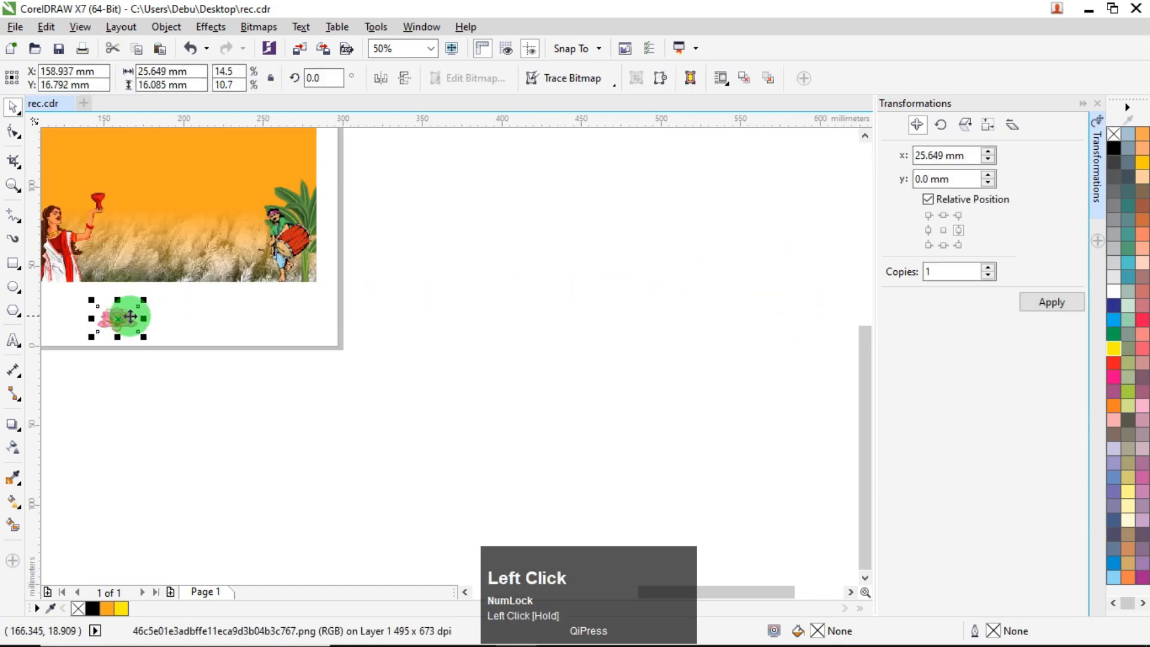
{"action": "scroll", "coordinate": [77, 295], "scroll_direction": "down", "scroll_amount": 2}
{"action": "scroll", "coordinate": [81, 293], "scroll_direction": "up", "scroll_amount": 5}
{"action": "left_click_drag", "start_coordinate": [465, 489], "coordinate": [379, 356]}
Bring the lotus to the front of the page, place it over the woman's sari and duplicate it to the right.
{"action": "right_click", "coordinate": [379, 356]}
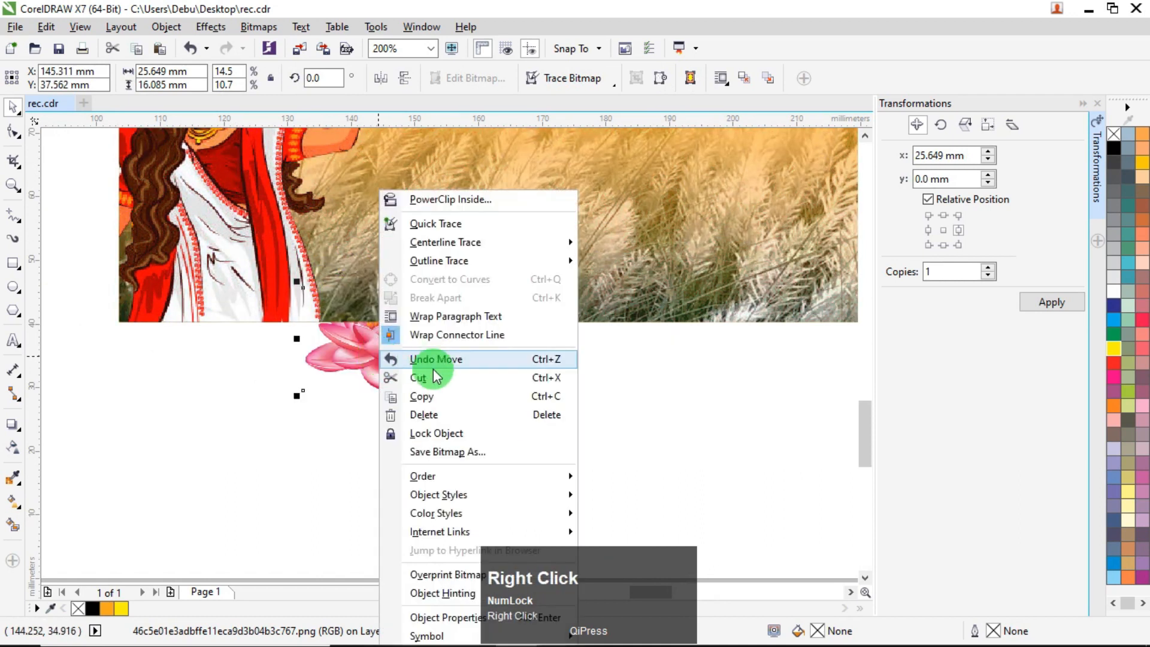
{"action": "left_click", "coordinate": [443, 475]}
{"action": "left_click", "coordinate": [634, 472]}
{"action": "left_click_drag", "start_coordinate": [390, 335], "coordinate": [371, 276]}
{"action": "right_click", "coordinate": [371, 274]}
Shrink the lotus copy to about 21 mm wide and arrange both lotuses side by side along the card's bottom edge.
{"action": "left_click_drag", "start_coordinate": [294, 224], "coordinate": [327, 242]}
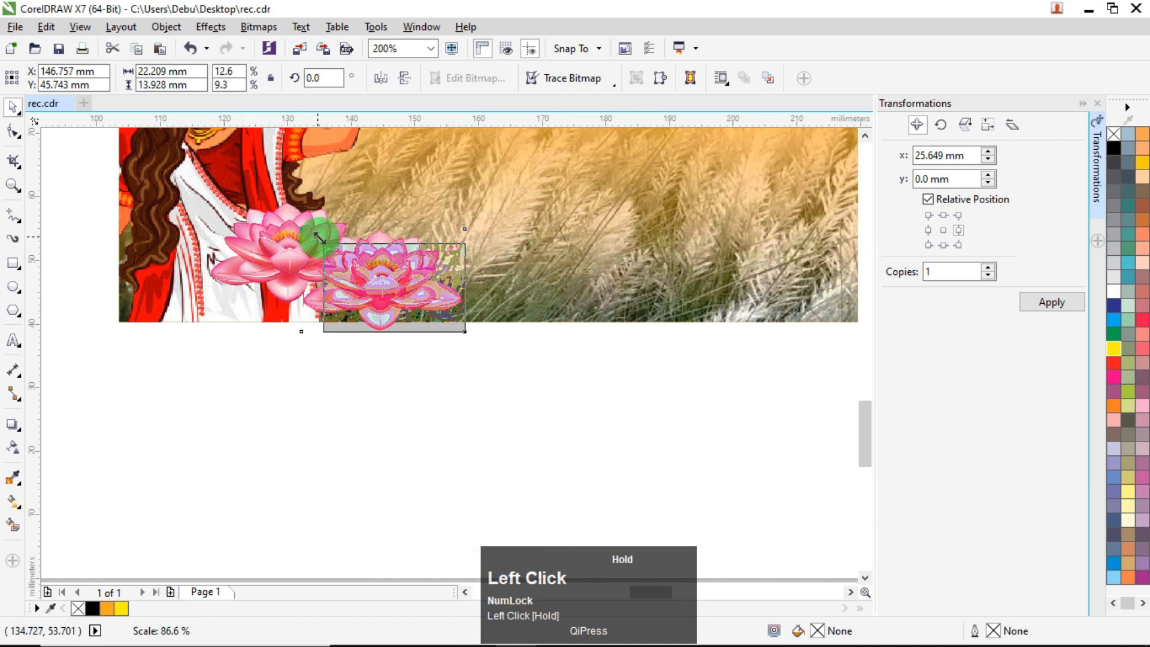
{"action": "mouse_move", "coordinate": [419, 298]}
{"action": "left_mouse_down"}
{"action": "mouse_move", "coordinate": [401, 292]}
{"action": "mouse_move", "coordinate": [420, 289]}
{"action": "left_mouse_up"}
{"action": "left_click_drag", "start_coordinate": [280, 244], "coordinate": [328, 259]}
{"action": "left_click_drag", "start_coordinate": [436, 269], "coordinate": [451, 292]}
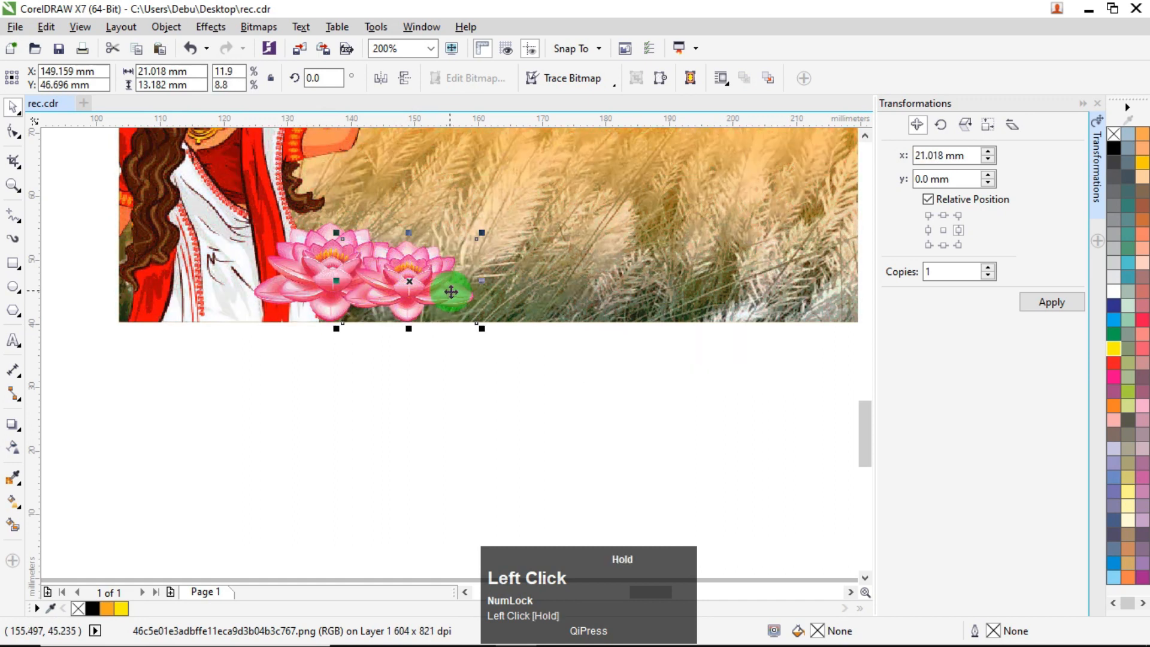
{"action": "left_click", "coordinate": [427, 392]}
Bring the woman's image to the front of the page so it overlaps the lotuses.
{"action": "scroll", "coordinate": [308, 278], "scroll_direction": "down", "scroll_amount": 1}
{"action": "scroll", "coordinate": [307, 278], "scroll_direction": "up", "scroll_amount": 1}
{"action": "left_click", "coordinate": [300, 271]}
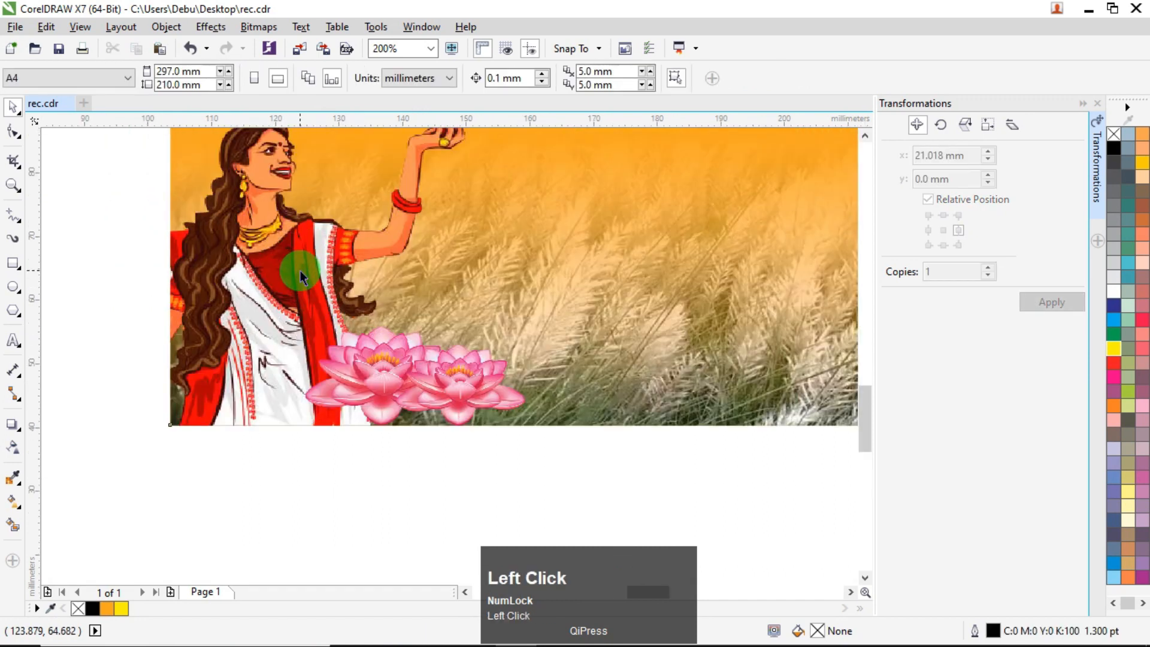
{"action": "right_click", "coordinate": [302, 276]}
{"action": "left_click", "coordinate": [357, 476]}
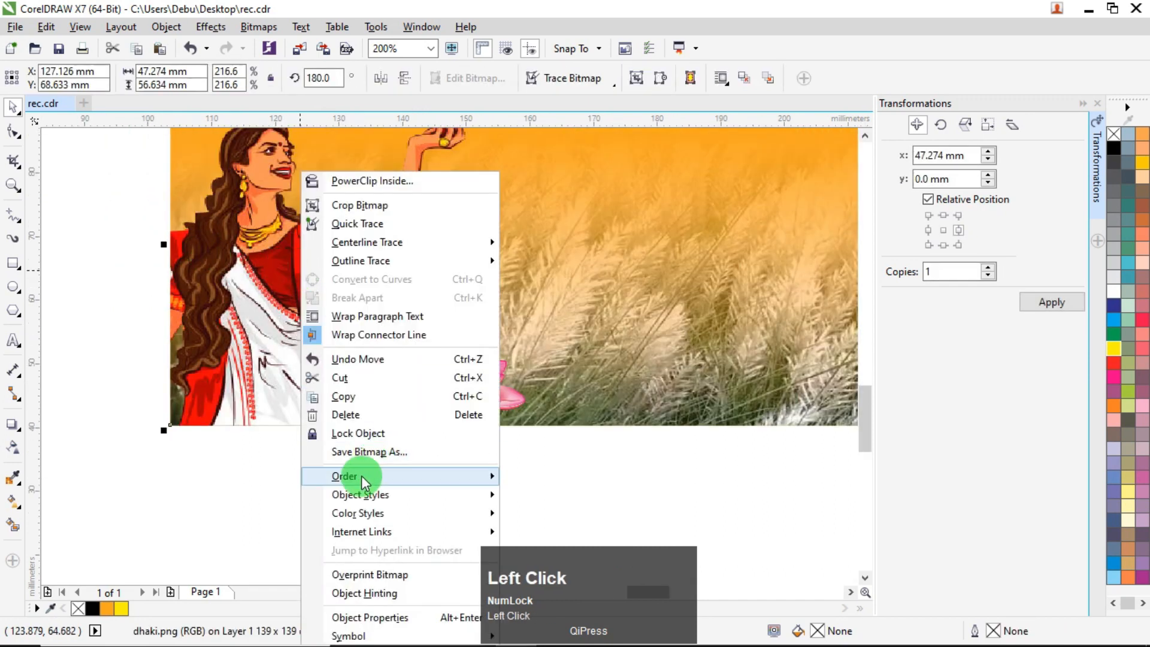
{"action": "left_click", "coordinate": [562, 476]}
{"action": "left_click", "coordinate": [489, 476]}
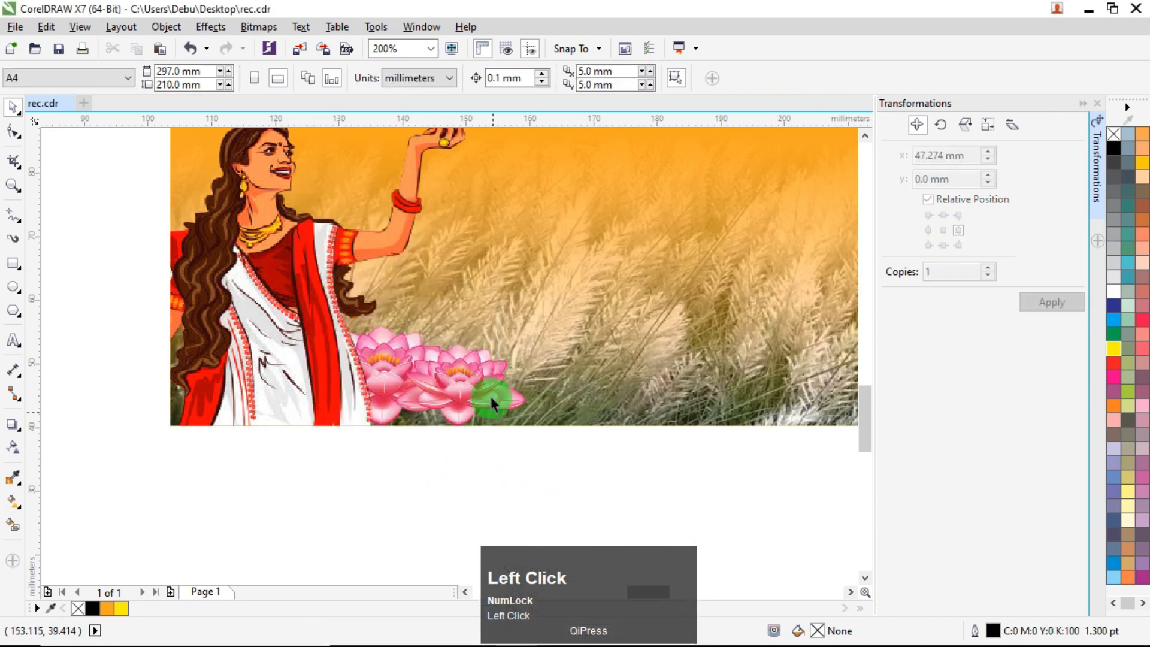
Shrink the right lotus to about 16.3 mm wide and align its bottom with the orange rectangle's bottom edge.
{"action": "left_click", "coordinate": [527, 347]}
{"action": "left_click_drag", "start_coordinate": [533, 340], "coordinate": [505, 355]}
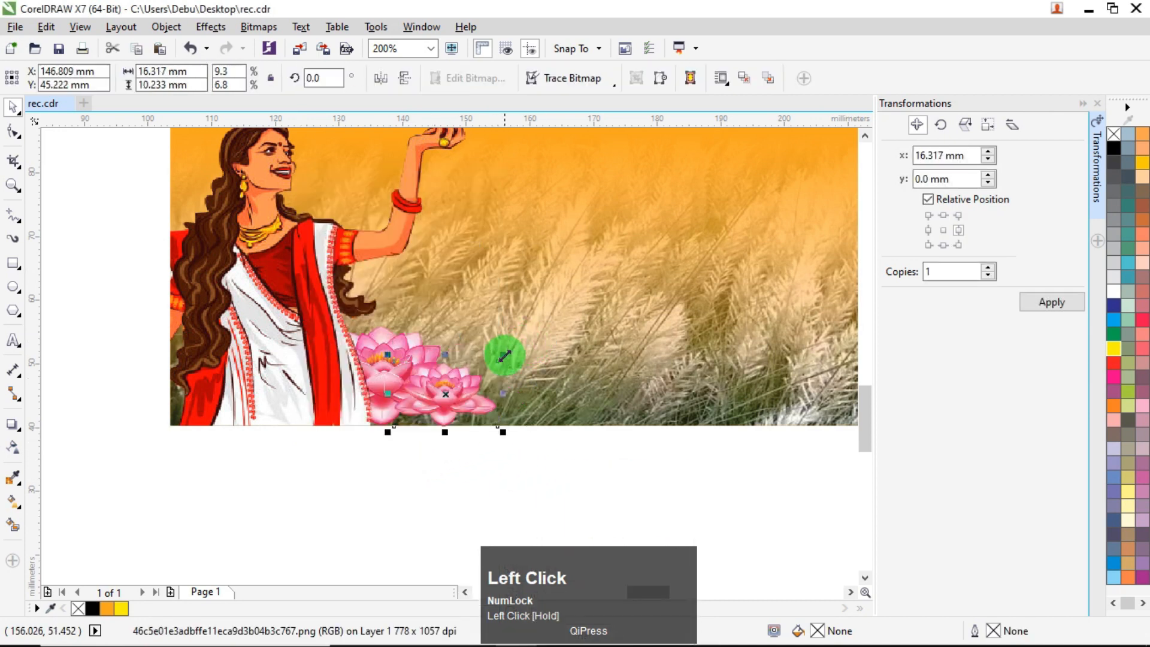
{"action": "scroll", "coordinate": [611, 389], "scroll_direction": "up", "scroll_amount": 2}
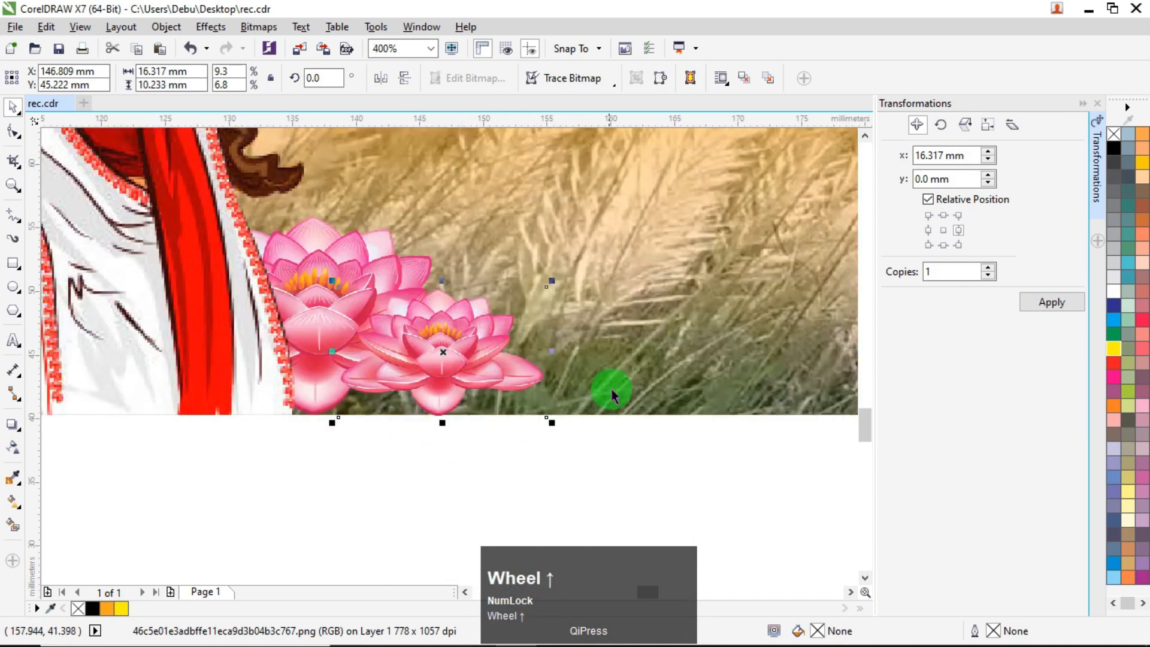
{"action": "left_click", "coordinate": [508, 359], "text": "shift"}
{"action": "left_click", "coordinate": [536, 443]}
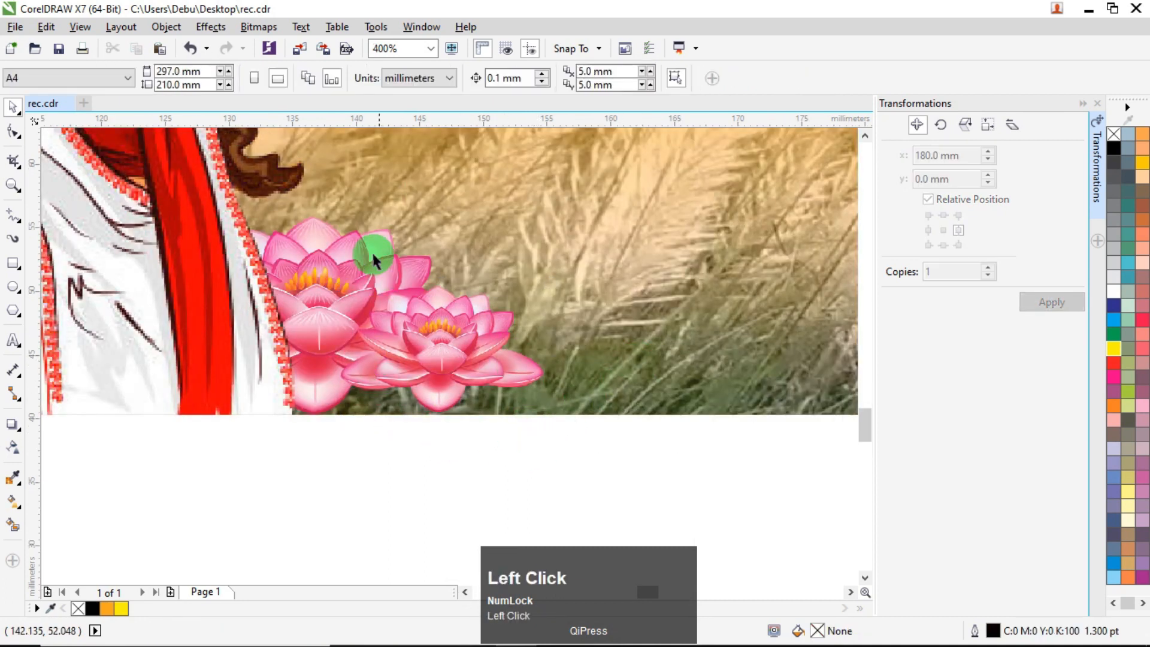
{"action": "left_click", "coordinate": [596, 304]}
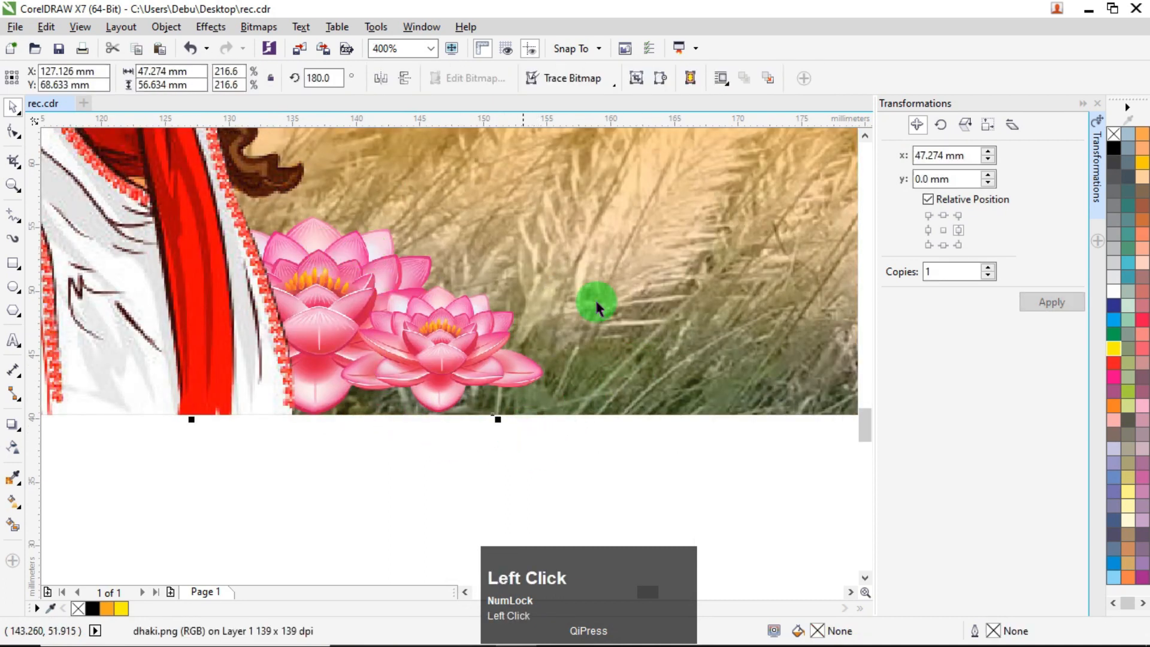
{"action": "left_click", "coordinate": [509, 448]}
{"action": "left_click_drag", "start_coordinate": [350, 240], "coordinate": [382, 204]}
{"action": "key", "text": "ctrl+z"}
Select the larger lotus behind the woman and align its bottom with the orange rectangle's bottom edge.
{"action": "left_click", "coordinate": [361, 248], "text": "alt"}
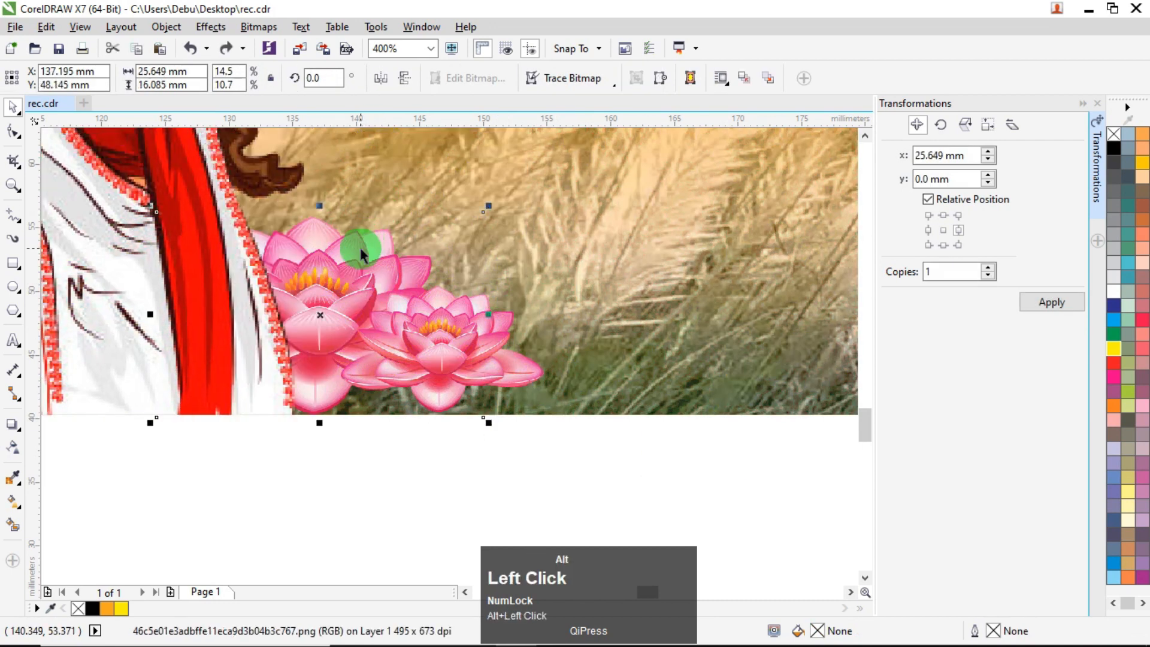
{"action": "left_click", "coordinate": [760, 275], "text": "shift"}
{"action": "scroll", "coordinate": [557, 308], "scroll_direction": "down", "scroll_amount": 2}
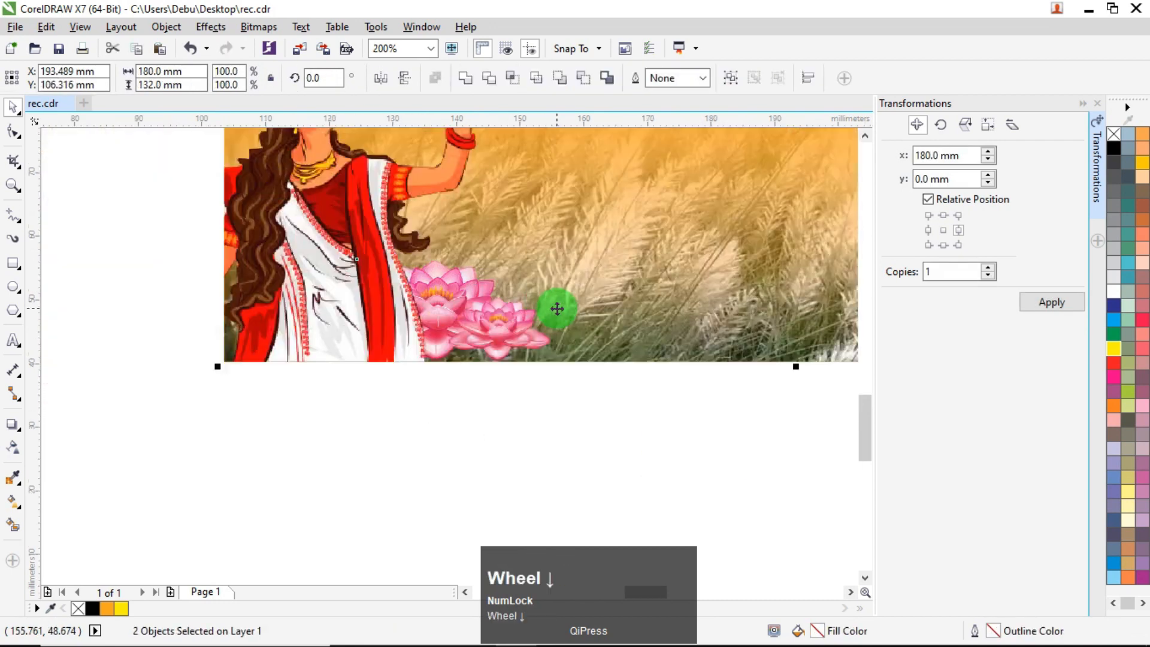
{"action": "left_click", "coordinate": [428, 439]}
Select both lotuses and resize them together to about 27.7 mm wide, shifting them slightly right of the woman.
{"action": "scroll", "coordinate": [514, 354], "scroll_direction": "down", "scroll_amount": 3}
{"action": "scroll", "coordinate": [474, 362], "scroll_direction": "up", "scroll_amount": 2}
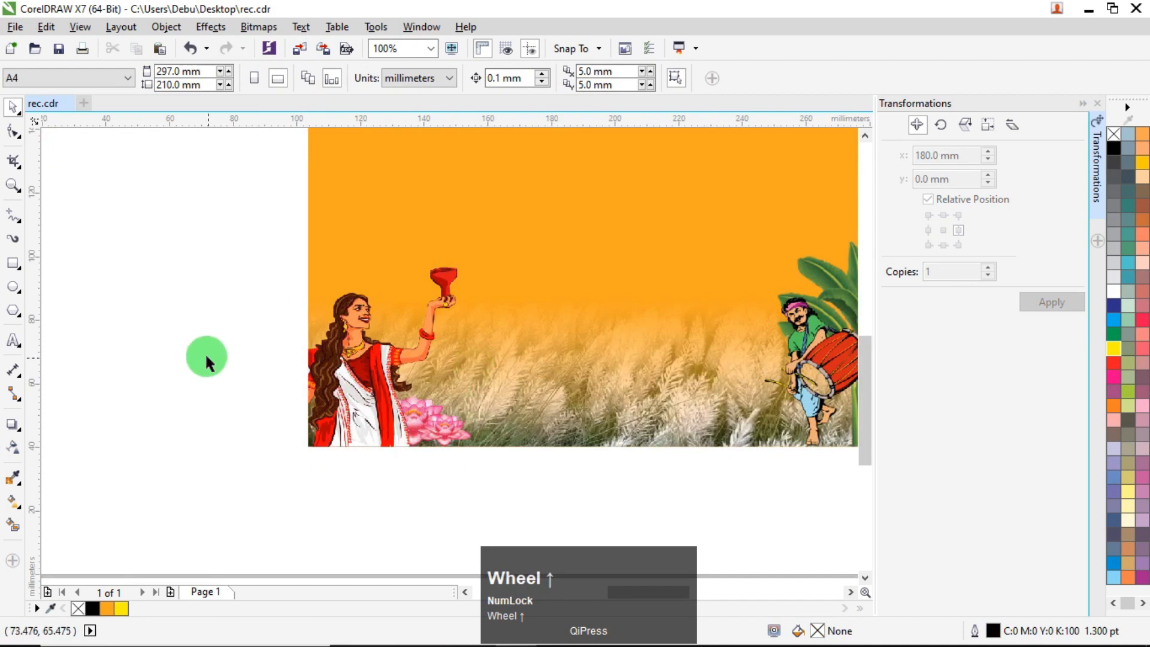
{"action": "left_click_drag", "start_coordinate": [483, 461], "coordinate": [514, 458]}
{"action": "scroll", "coordinate": [401, 444], "scroll_direction": "up", "scroll_amount": 1}
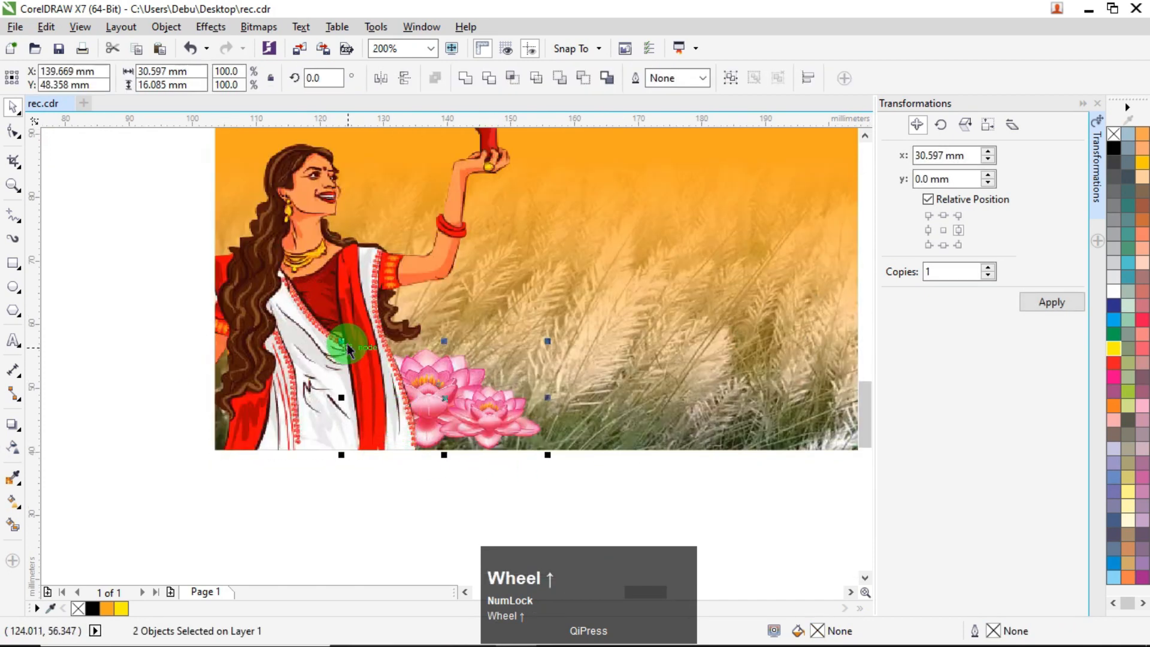
{"action": "left_click", "coordinate": [318, 395]}
{"action": "left_click", "coordinate": [129, 281]}
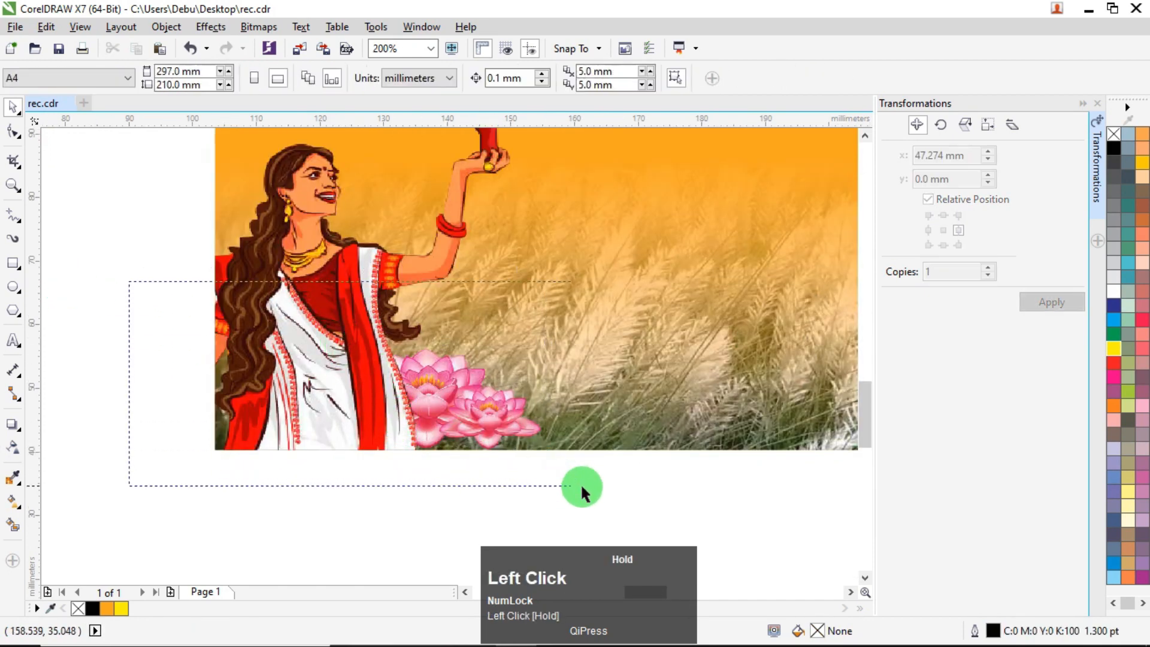
{"action": "left_click_drag", "start_coordinate": [580, 483], "coordinate": [580, 483]}
{"action": "left_click_drag", "start_coordinate": [342, 344], "coordinate": [380, 362]}
{"action": "left_click_drag", "start_coordinate": [549, 362], "coordinate": [596, 354]}
Nudge both lotuses about 0.4 mm to the left and stretch them vertically to about 16.4 mm high.
{"action": "scroll", "coordinate": [233, 360], "scroll_direction": "down", "scroll_amount": 1}
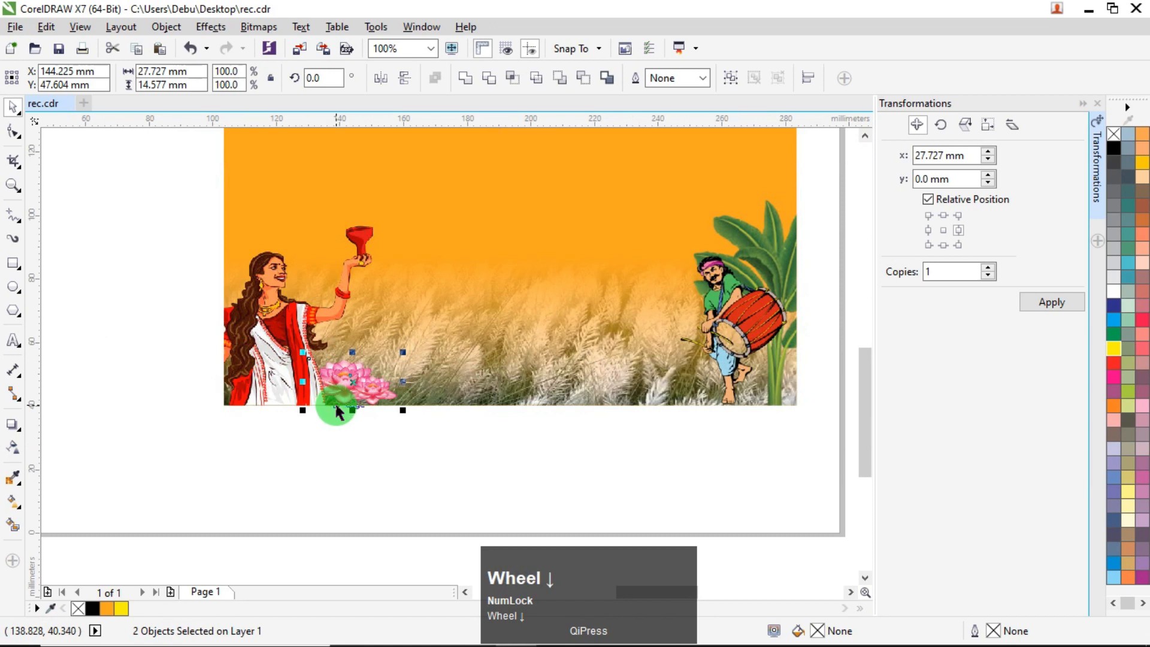
{"action": "scroll", "coordinate": [344, 397], "scroll_direction": "up", "scroll_amount": 1}
{"action": "scroll", "coordinate": [366, 392], "scroll_direction": "up", "scroll_amount": 1}
{"action": "key", "text": "Left"}
{"action": "key", "text": "Left"}
{"action": "key", "text": "Left"}
{"action": "key", "text": "Left"}
{"action": "key", "text": "Left"}
{"action": "key", "text": "Left"}
{"action": "key", "text": "Left"}
{"action": "key", "text": "Left"}
{"action": "key", "text": "Left"}
{"action": "key", "text": "Left"}
{"action": "key", "text": "Left"}
{"action": "key", "text": "Left"}
{"action": "key", "text": "Left"}
{"action": "key", "text": "Left"}
{"action": "key", "text": "Left"}
{"action": "key", "text": "Left"}
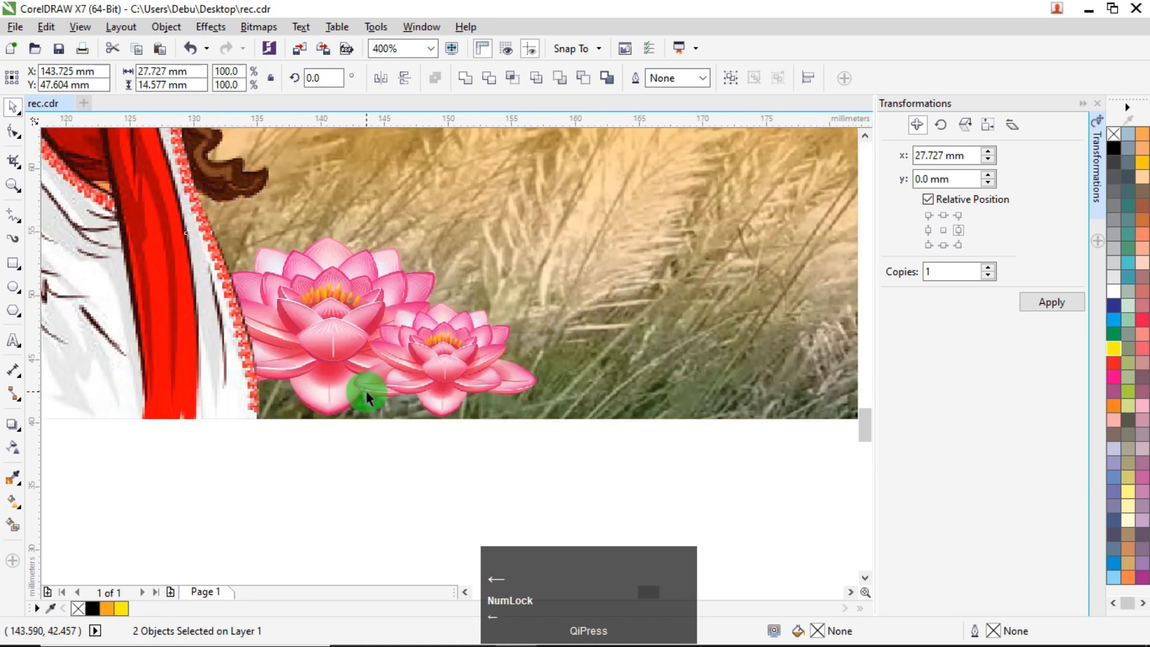
{"action": "key", "text": "Right"}
{"action": "key", "text": "Right"}
{"action": "key", "text": "Right"}
{"action": "key", "text": "Right"}
{"action": "key", "text": "Right"}
{"action": "key", "text": "Right"}
{"action": "key", "text": "Right"}
{"action": "key", "text": "Right"}
{"action": "key", "text": "Right"}
{"action": "key", "text": "Right"}
{"action": "key", "text": "Right"}
{"action": "key", "text": "Right"}
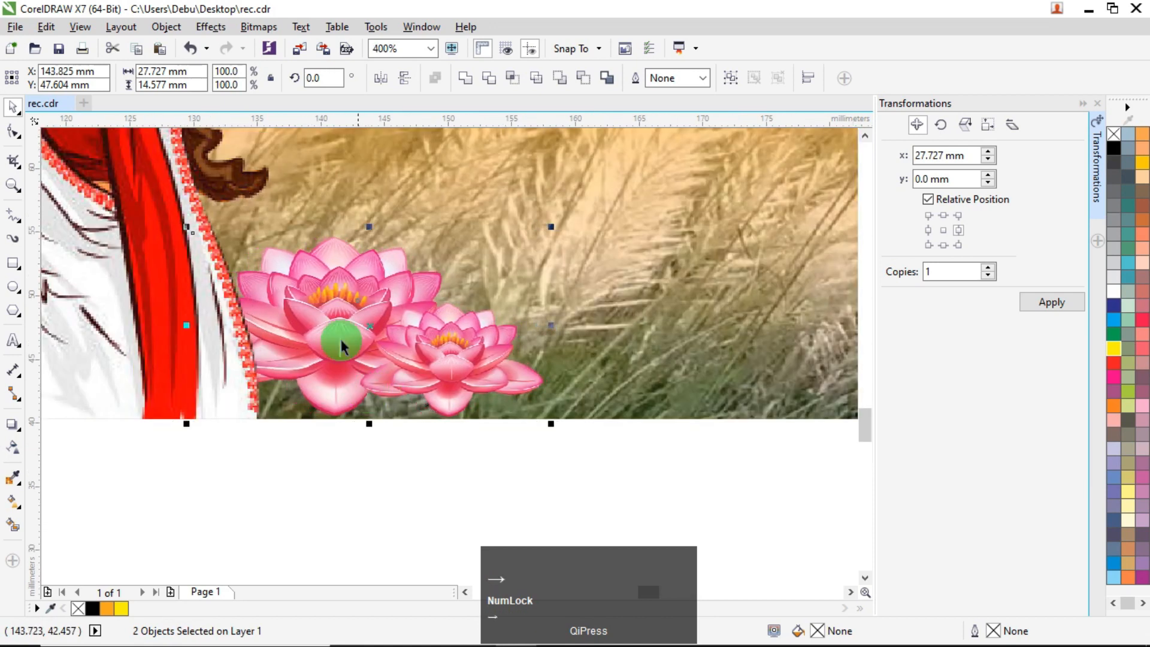
{"action": "left_click_drag", "start_coordinate": [370, 228], "coordinate": [393, 200]}
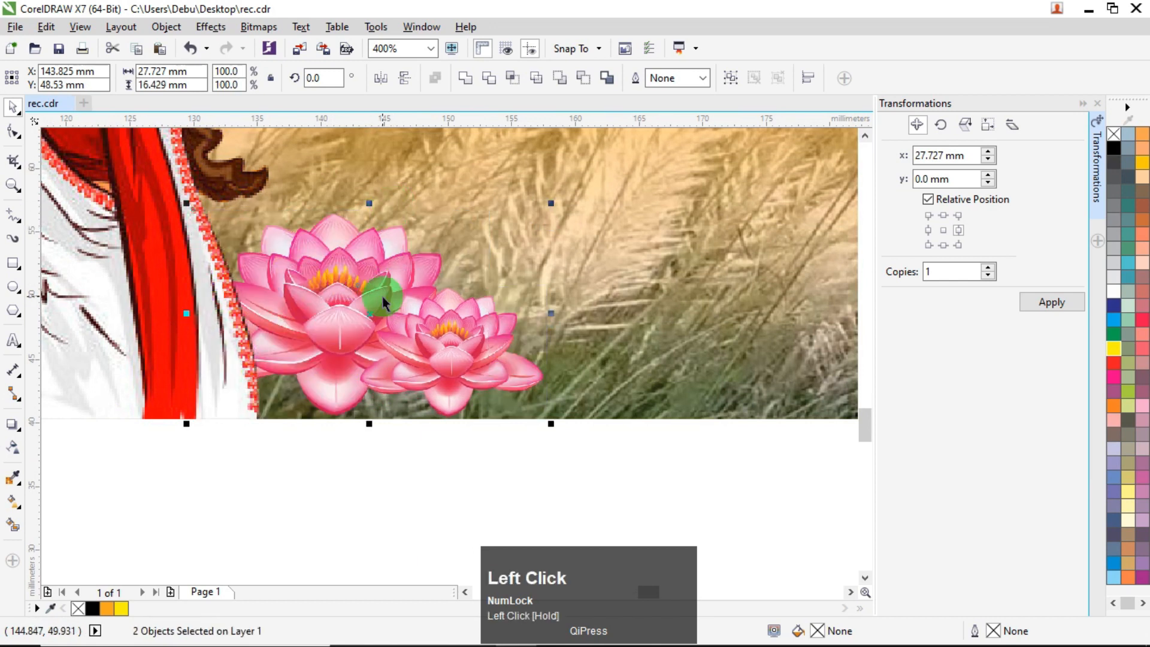
Move the black mandala ornament closer to the card, just outside its right edge.
{"action": "scroll", "coordinate": [303, 380], "scroll_direction": "down", "scroll_amount": 2}
{"action": "scroll", "coordinate": [341, 314], "scroll_direction": "up", "scroll_amount": 1}
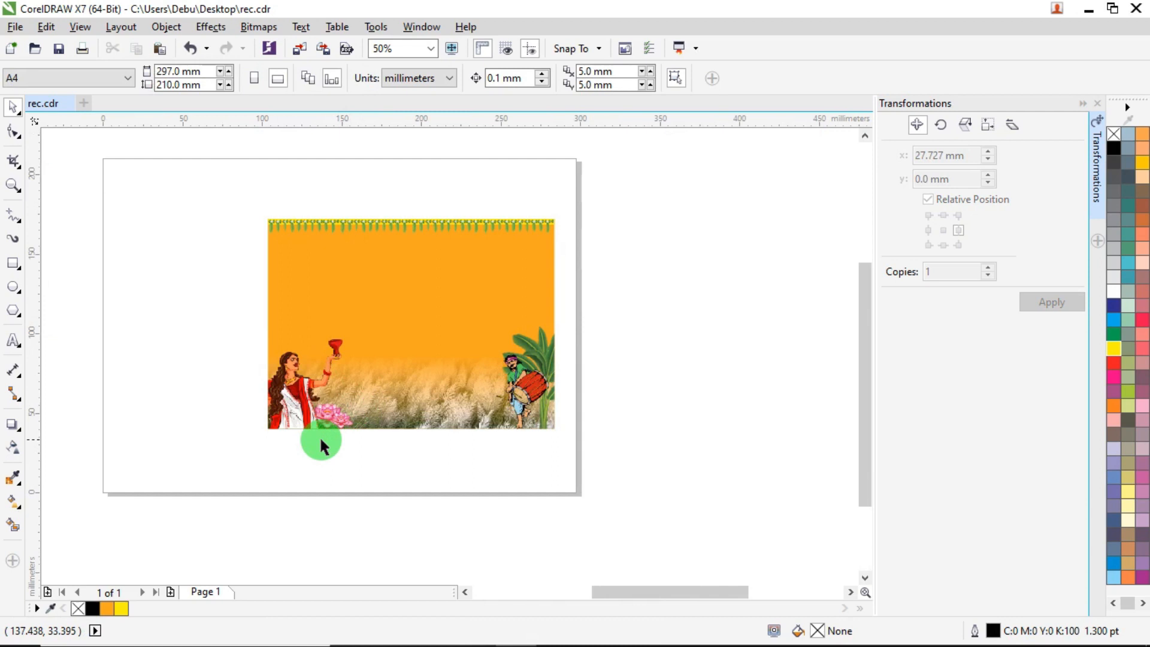
{"action": "scroll", "coordinate": [321, 443], "scroll_direction": "up", "scroll_amount": 2}
{"action": "scroll", "coordinate": [429, 422], "scroll_direction": "down", "scroll_amount": 3}
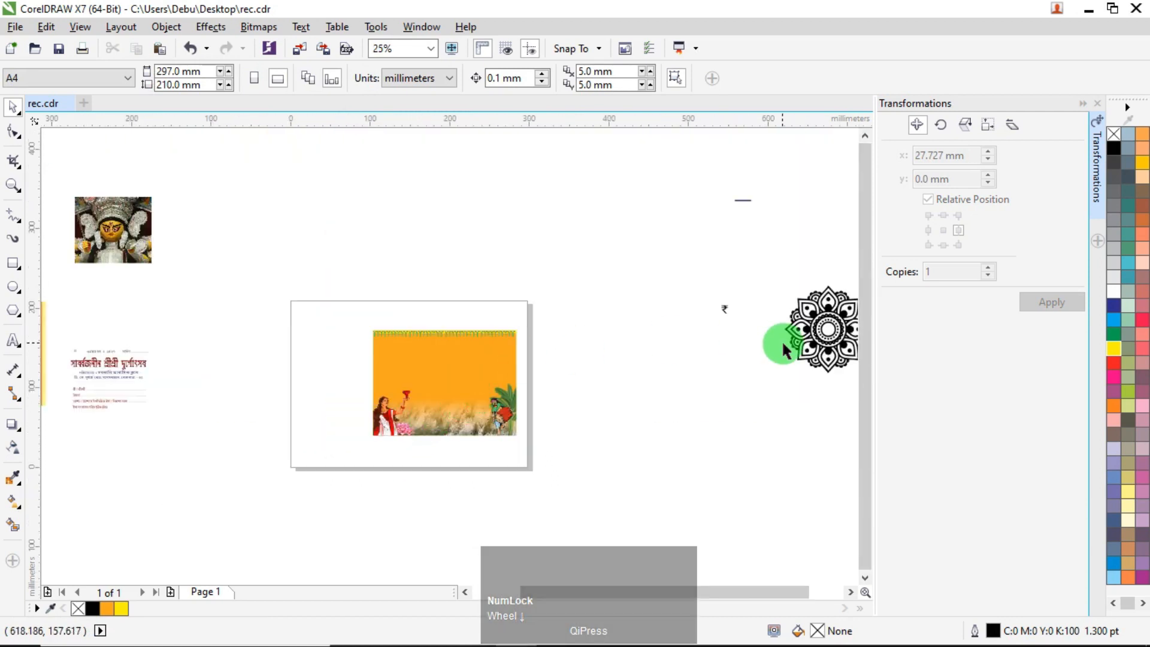
{"action": "left_click_drag", "start_coordinate": [824, 327], "coordinate": [586, 367]}
Fill the mandala with orange C0 M40 Y100 K0 and bring it to the front of the page.
{"action": "scroll", "coordinate": [554, 404], "scroll_direction": "up", "scroll_amount": 2}
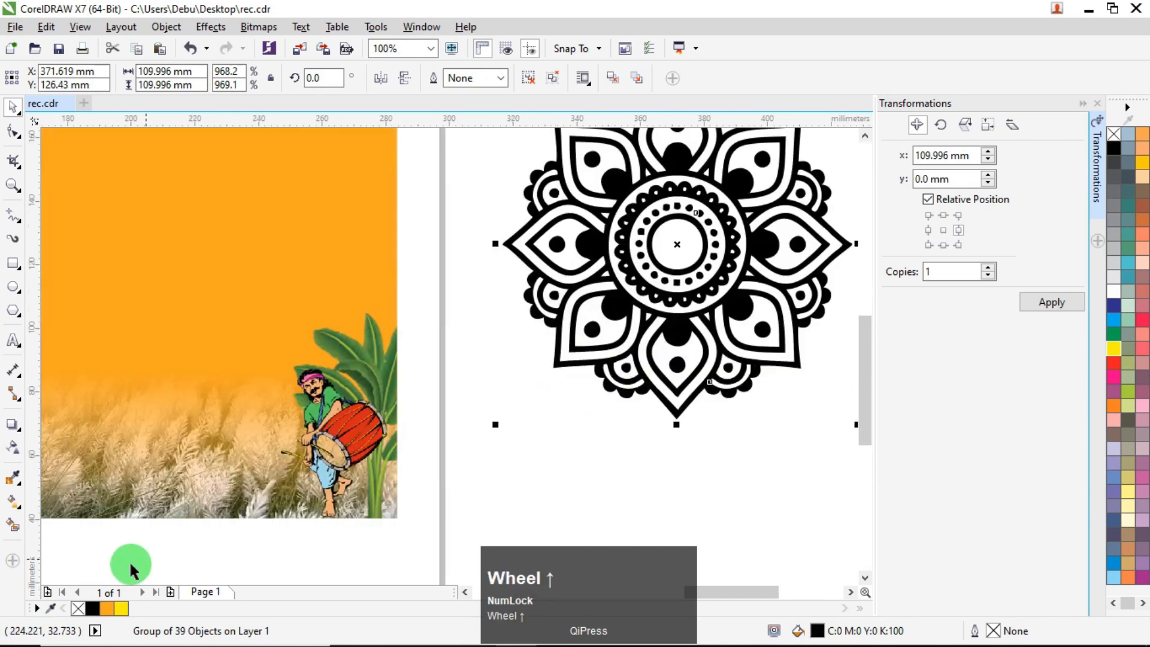
{"action": "left_click", "coordinate": [107, 609]}
{"action": "right_click", "coordinate": [662, 308]}
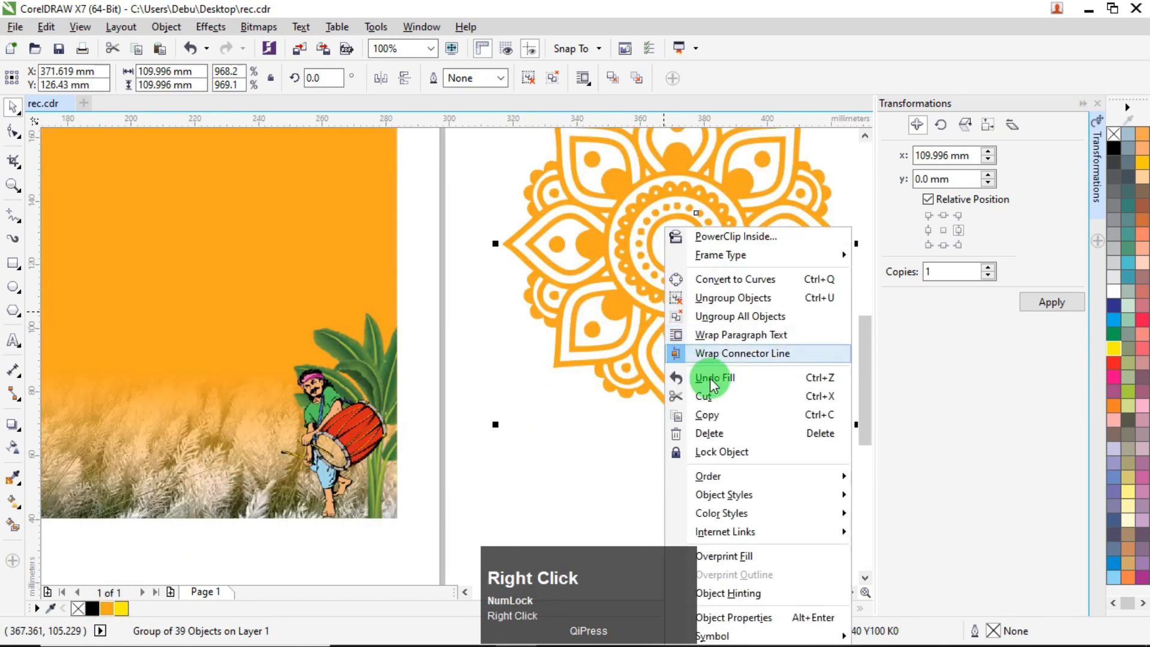
{"action": "left_click", "coordinate": [812, 471]}
{"action": "left_click", "coordinate": [880, 470]}
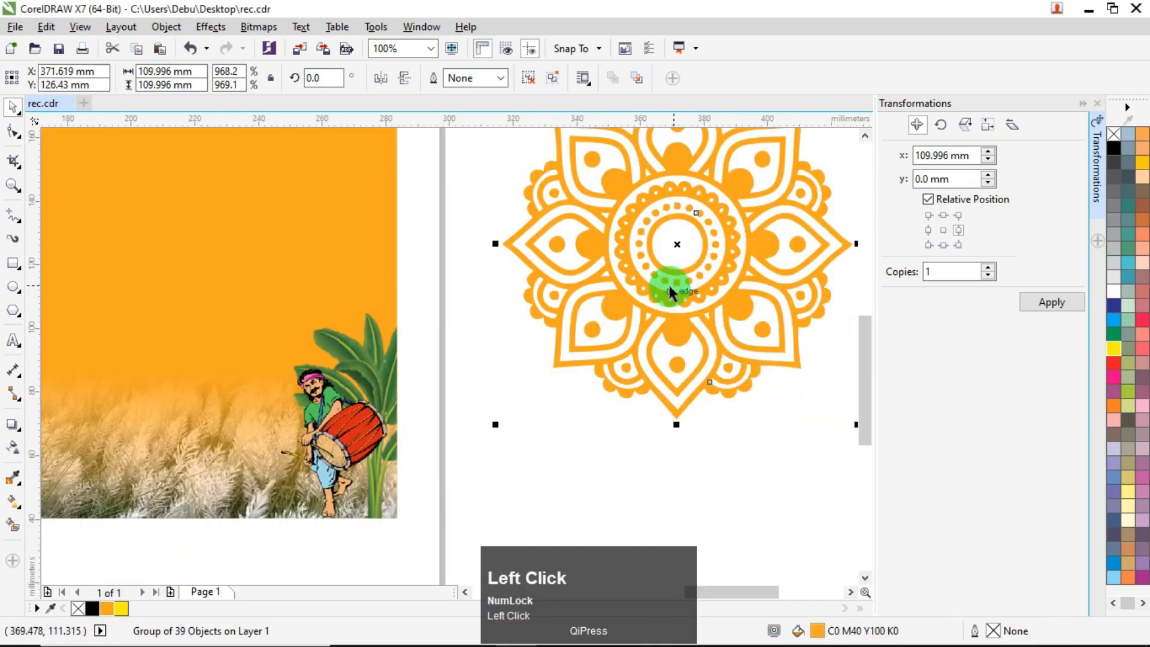
Place the mandala across the card's right edge above the drummer and close the Transformations docker.
{"action": "left_click_drag", "start_coordinate": [445, 251], "coordinate": [354, 273]}
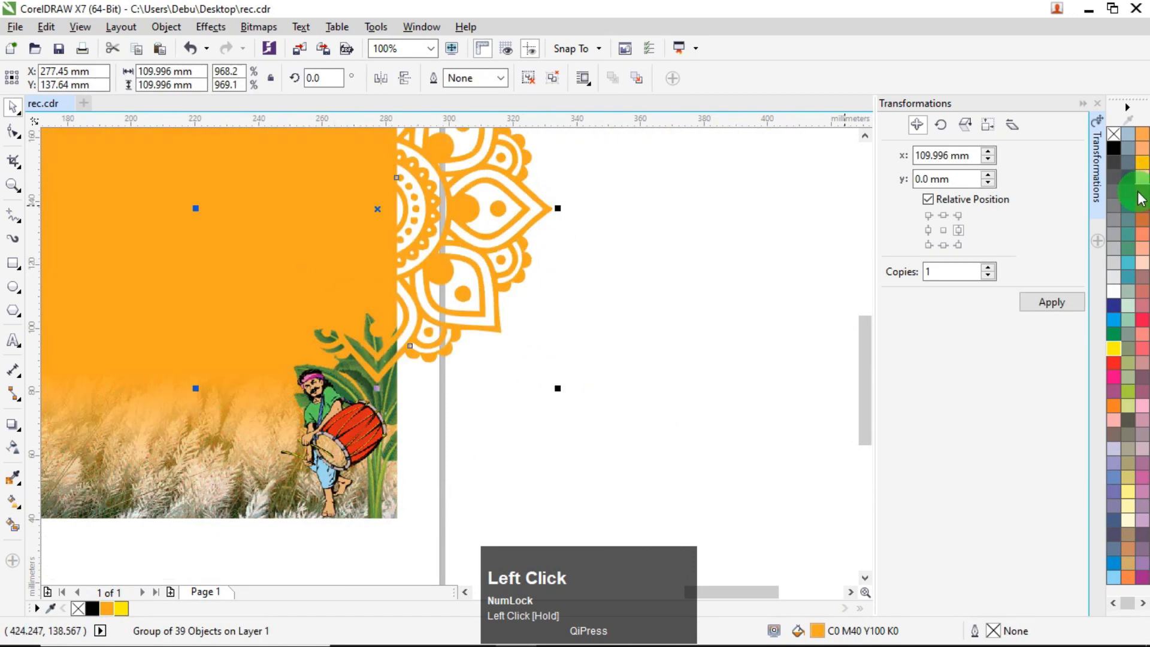
{"action": "left_click", "coordinate": [1097, 103]}
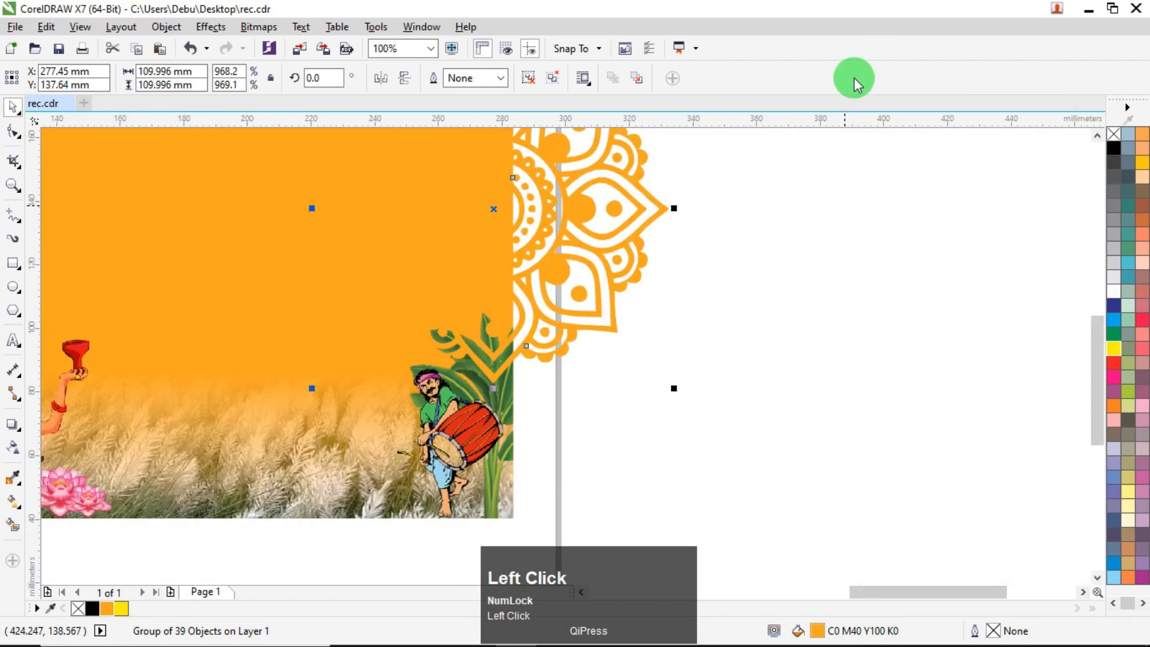
Lighten the mandala's orange fill to C0 M29 Y73 K0 by repeatedly mixing in white.
{"action": "left_click", "coordinate": [1112, 288], "text": "ctrl"}
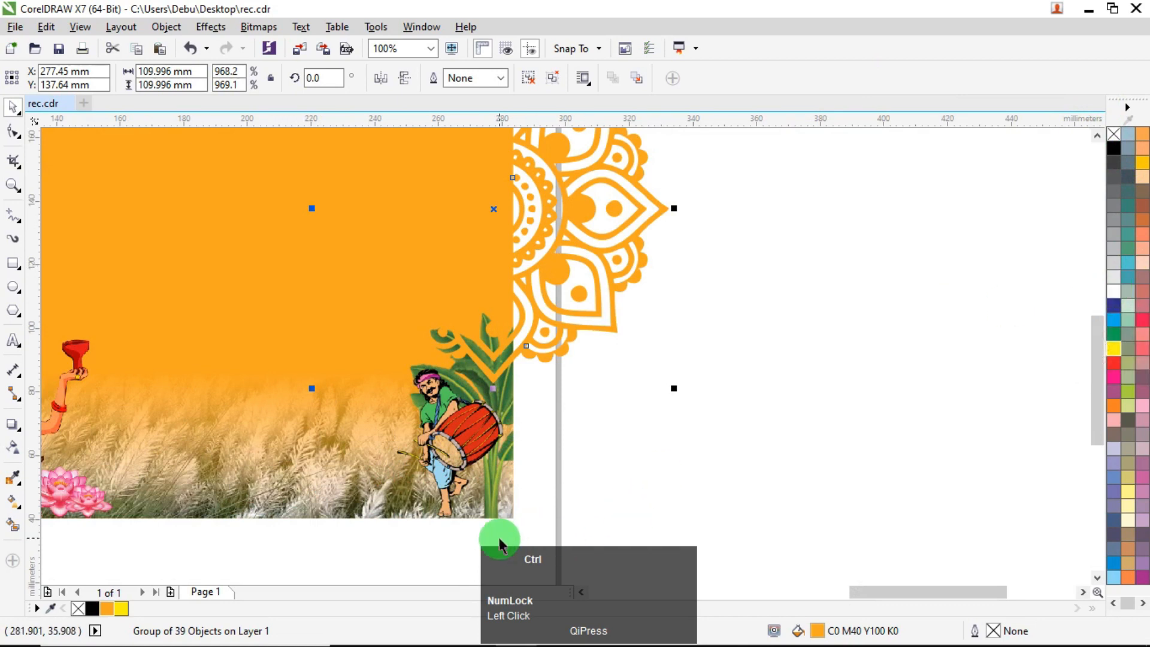
{"action": "left_click", "coordinate": [1112, 290], "text": "ctrl"}
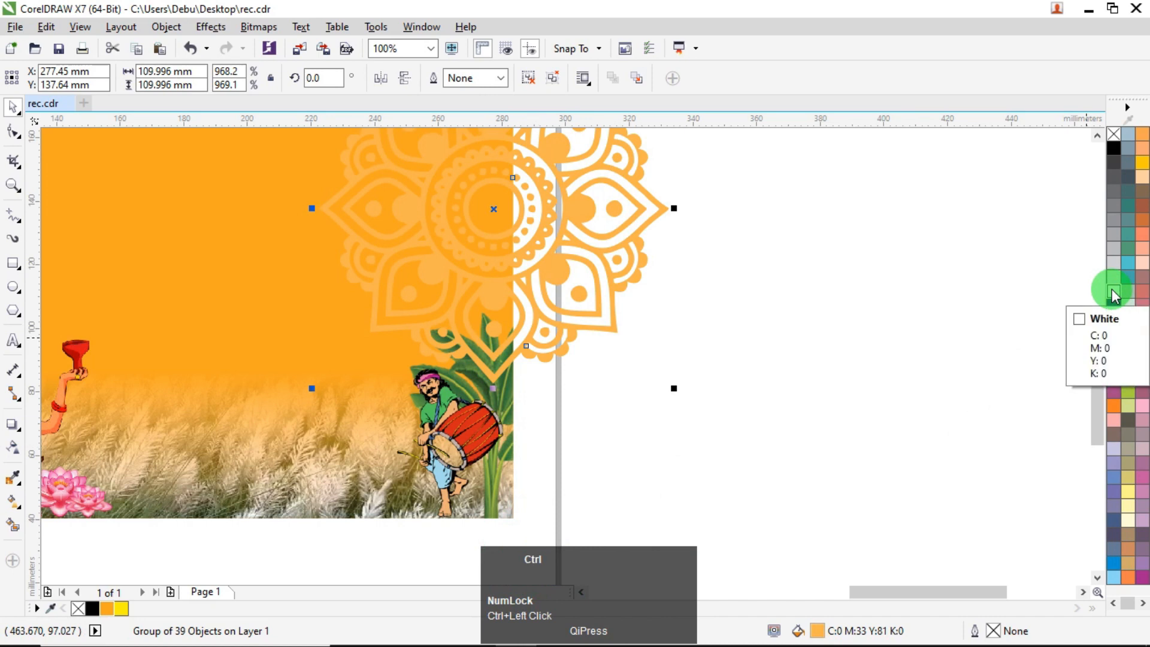
{"action": "left_click", "coordinate": [1112, 291], "text": "ctrl"}
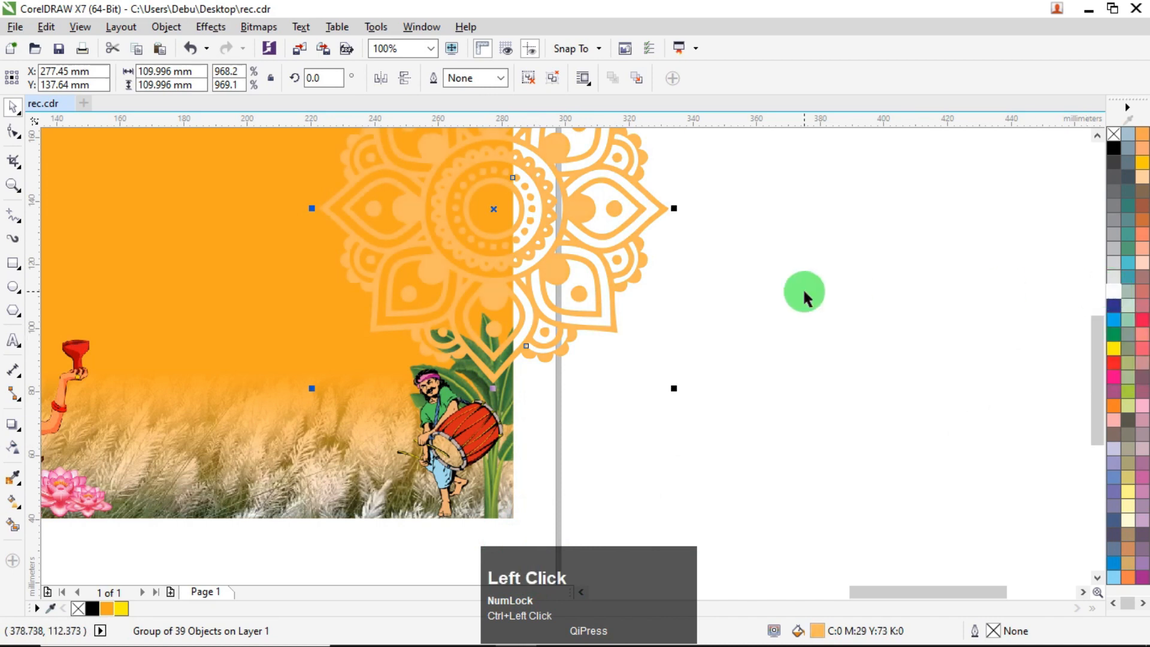
Move the mandala off to the side of the card and PowerClip it inside the orange card frame.
{"action": "left_click", "coordinate": [800, 289]}
{"action": "scroll", "coordinate": [788, 289], "scroll_direction": "down", "scroll_amount": 1}
{"action": "scroll", "coordinate": [714, 259], "scroll_direction": "up", "scroll_amount": 1}
{"action": "left_click_drag", "start_coordinate": [713, 255], "coordinate": [899, 246]}
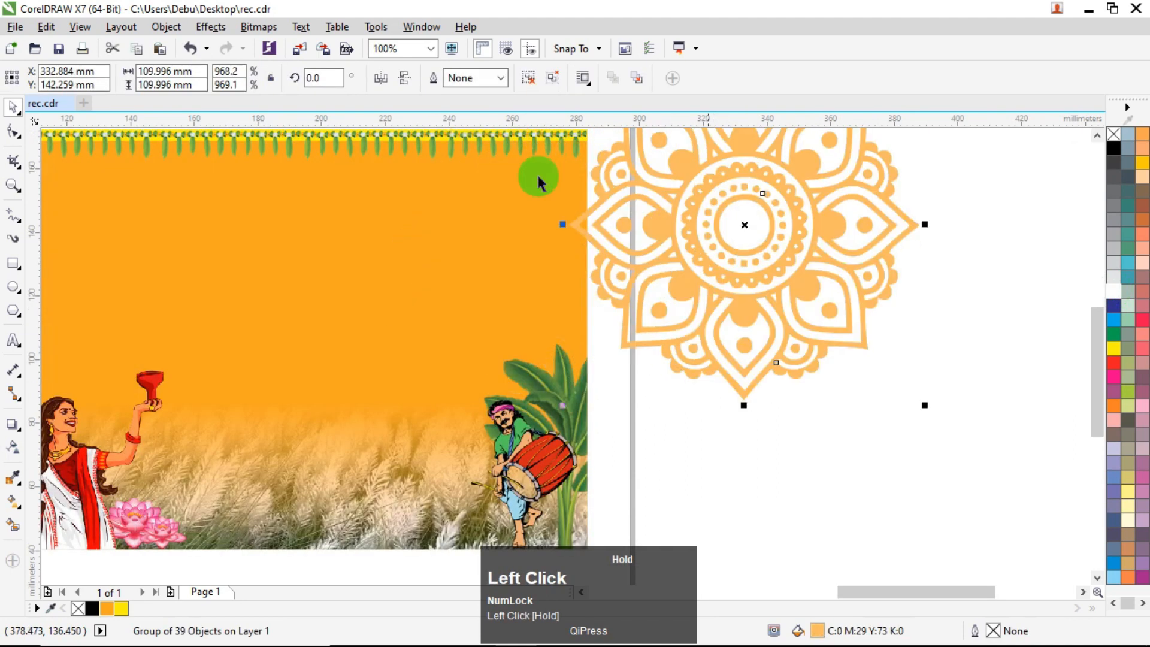
{"action": "left_click", "coordinate": [166, 26]}
{"action": "mouse_move", "coordinate": [218, 174]}
{"action": "left_click", "coordinate": [457, 174]}
{"action": "left_click", "coordinate": [334, 225]}
Edit the card's PowerClip contents to shift the mandala right, above the drummer, and enlarge it to about 112 mm wide.
{"action": "left_click", "coordinate": [333, 225], "text": "ctrl"}
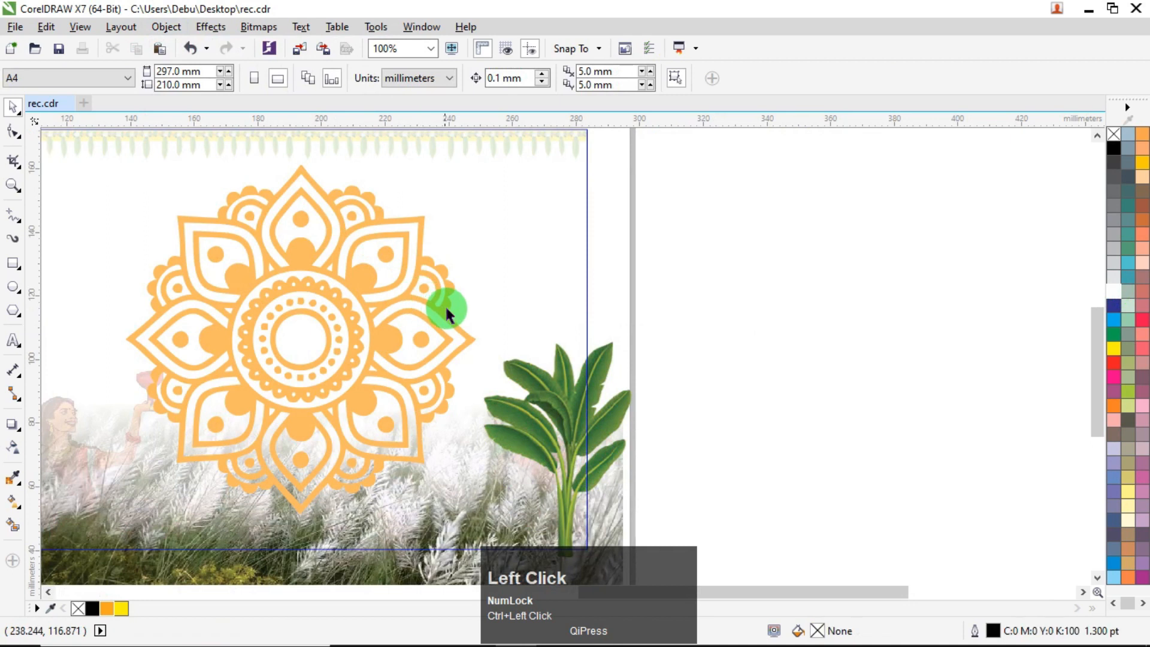
{"action": "left_click_drag", "start_coordinate": [458, 321], "coordinate": [588, 327]}
{"action": "scroll", "coordinate": [372, 233], "scroll_direction": "down", "scroll_amount": 1}
{"action": "left_click_drag", "start_coordinate": [312, 202], "coordinate": [308, 198]}
{"action": "left_click", "coordinate": [677, 244], "text": "ctrl"}
{"action": "left_click", "coordinate": [649, 241]}
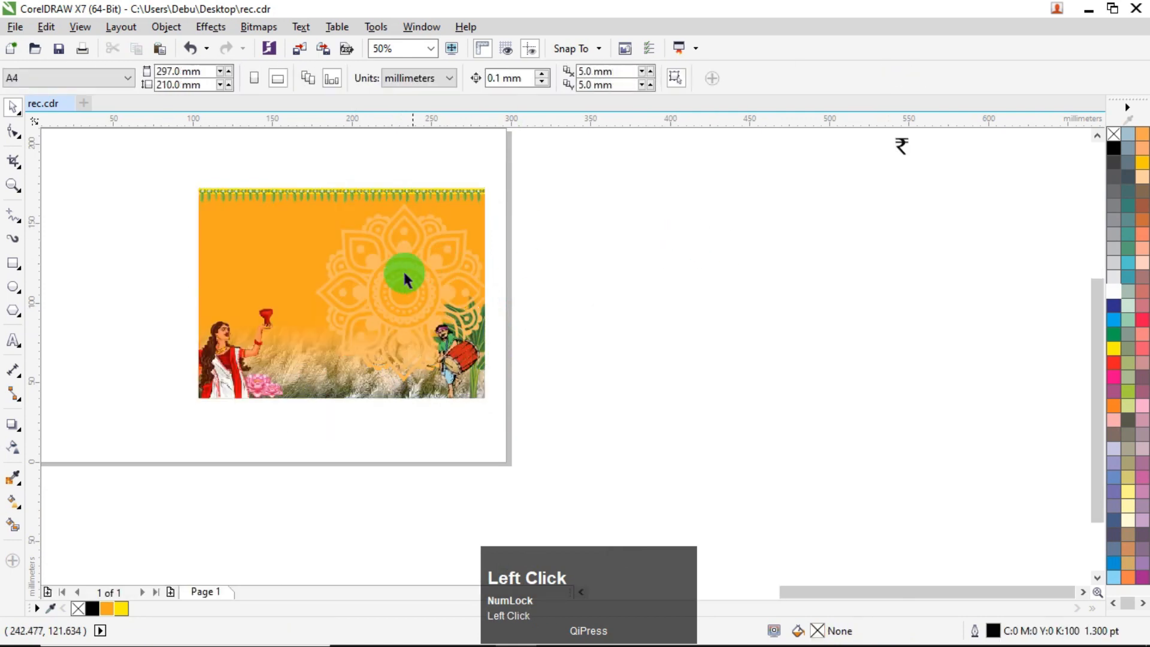
Reorder the mandala inside the card's PowerClip so it sits behind the grass, plant and drummer, and finish editing.
{"action": "scroll", "coordinate": [405, 393], "scroll_direction": "up", "scroll_amount": 2}
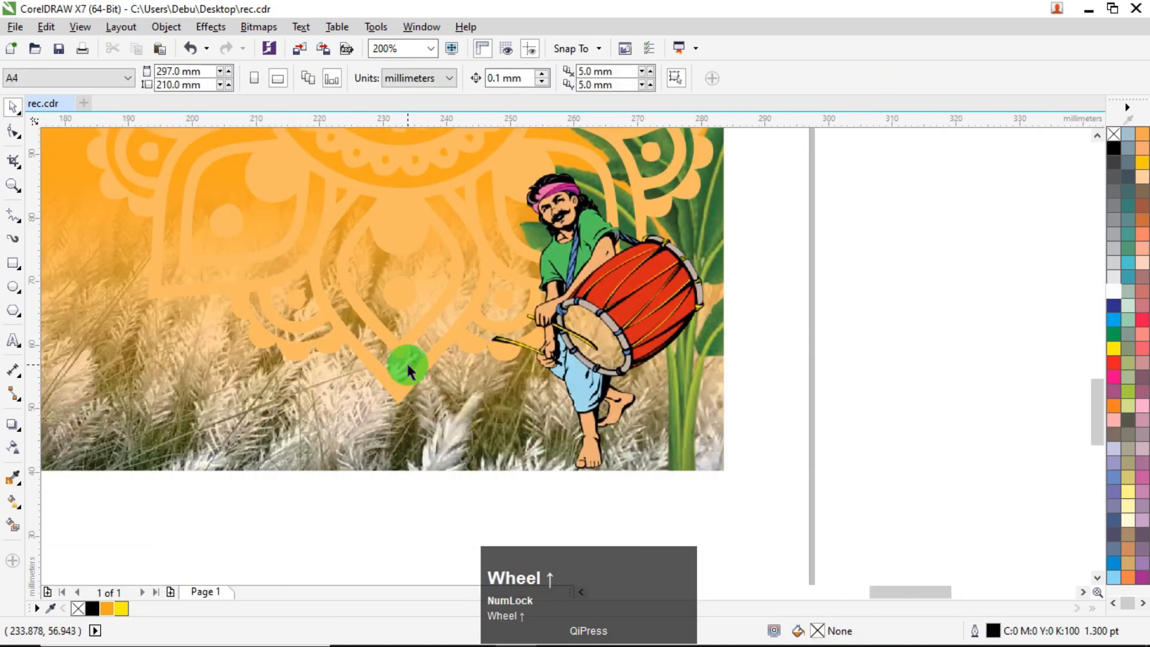
{"action": "scroll", "coordinate": [407, 365], "scroll_direction": "down", "scroll_amount": 3}
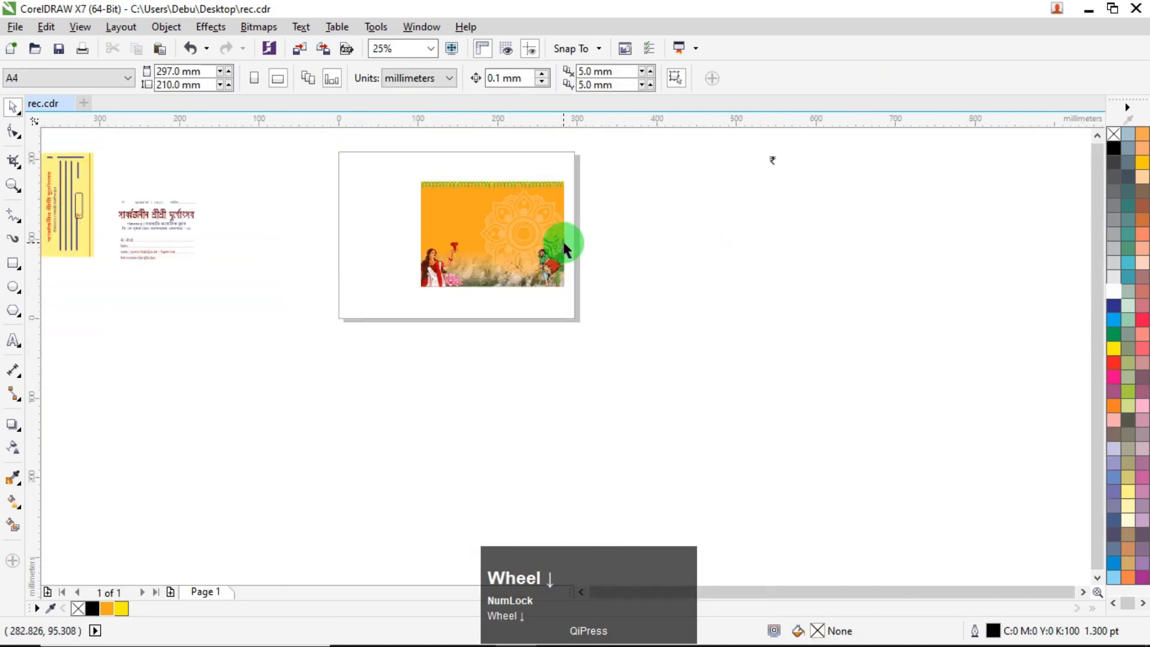
{"action": "scroll", "coordinate": [531, 205], "scroll_direction": "up", "scroll_amount": 1}
{"action": "left_click", "coordinate": [585, 184], "text": "ctrl"}
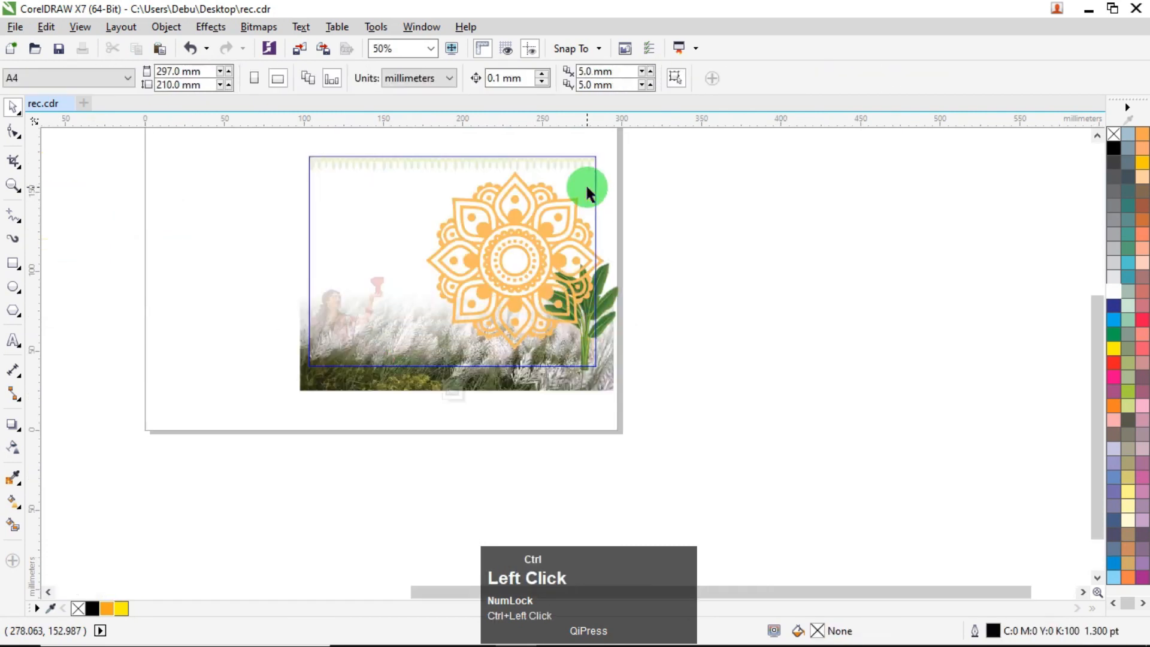
{"action": "left_click", "coordinate": [561, 201]}
{"action": "right_click", "coordinate": [561, 202]}
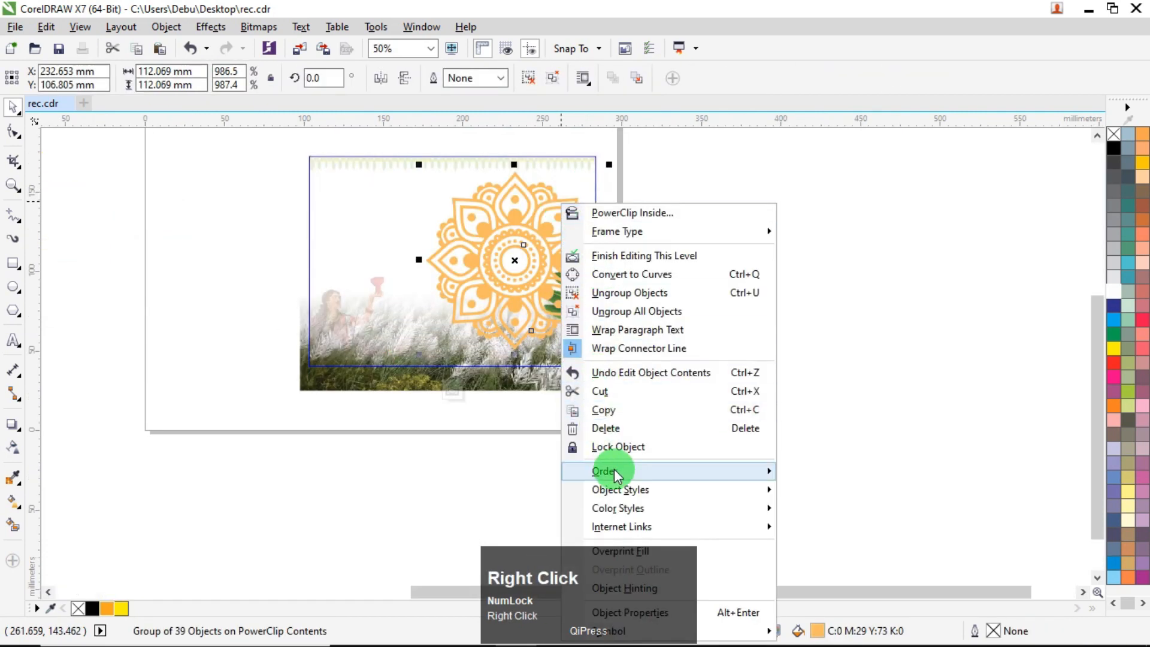
{"action": "left_click", "coordinate": [614, 471]}
{"action": "left_click", "coordinate": [847, 528]}
{"action": "left_click", "coordinate": [612, 283], "text": "ctrl"}
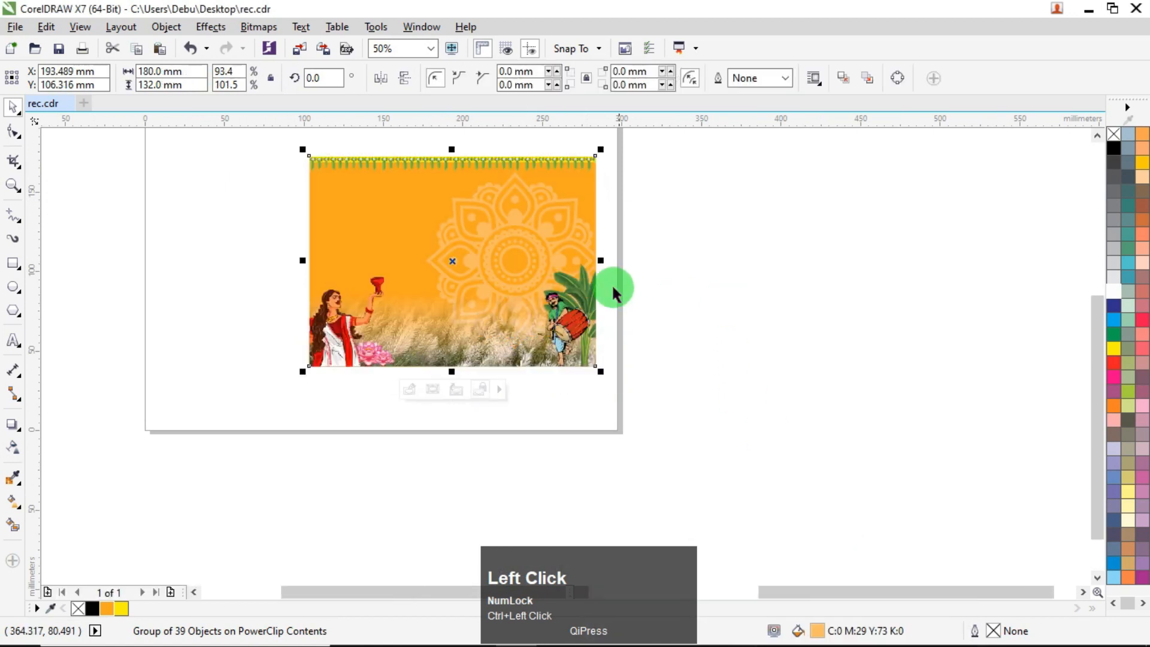
{"action": "left_click", "coordinate": [707, 223]}
Bring the goddess Durga photo next to the card, overlapping the page's left edge.
{"action": "scroll", "coordinate": [569, 221], "scroll_direction": "up", "scroll_amount": 1}
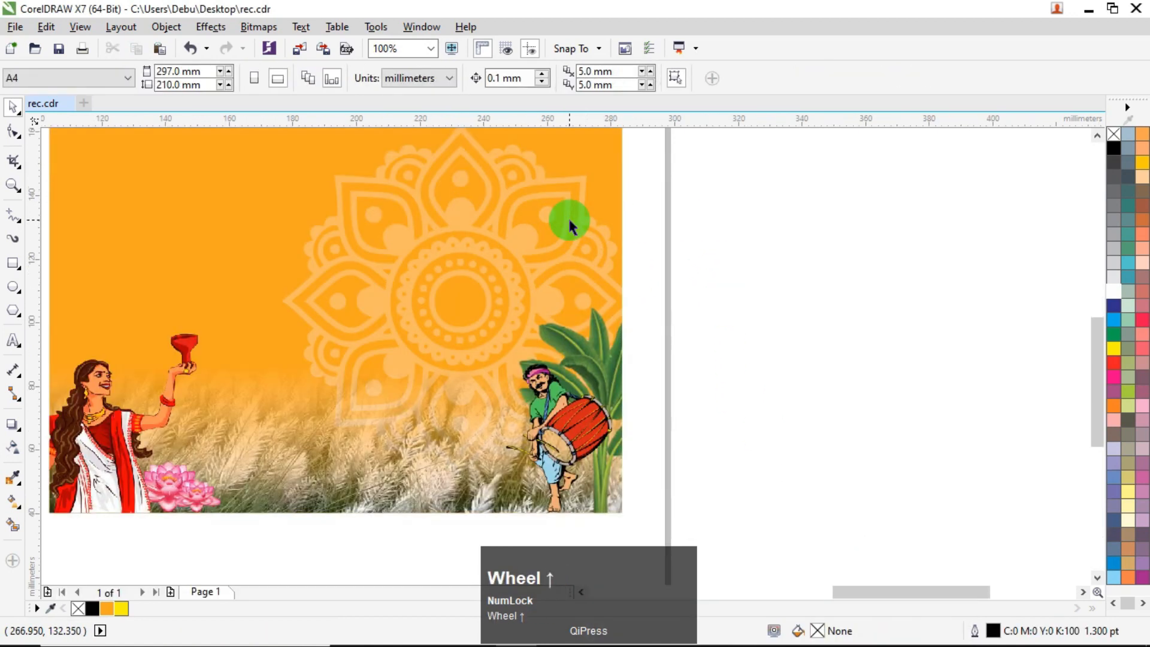
{"action": "scroll", "coordinate": [568, 217], "scroll_direction": "down", "scroll_amount": 3}
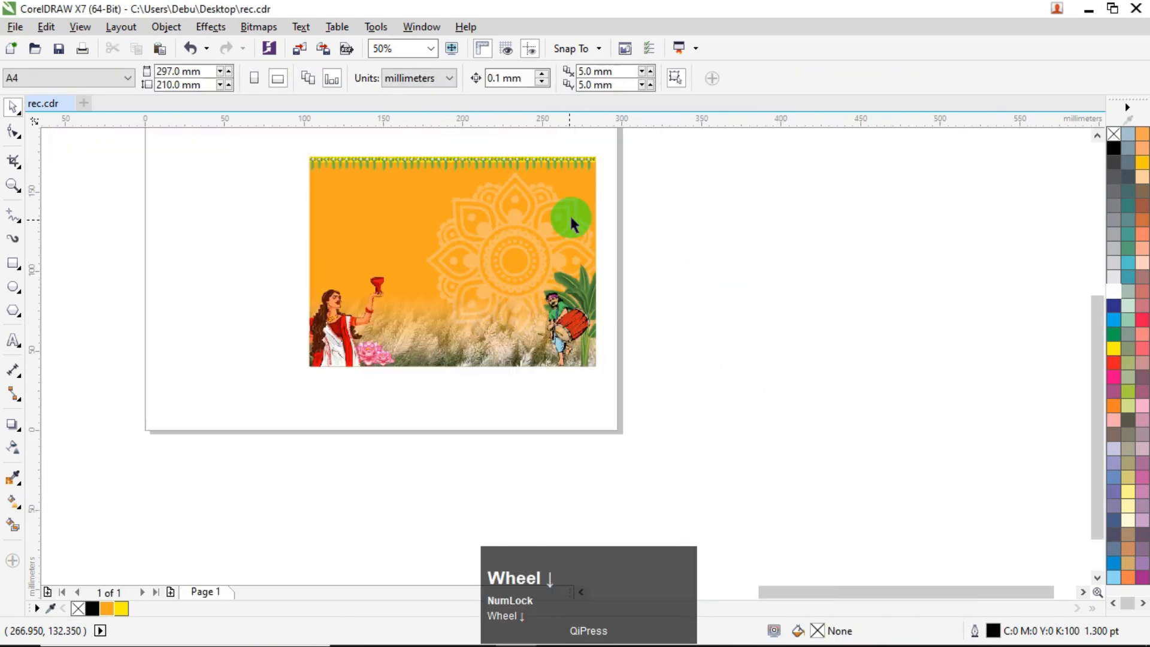
{"action": "scroll", "coordinate": [554, 164], "scroll_direction": "up", "scroll_amount": 1}
{"action": "left_click_drag", "start_coordinate": [206, 149], "coordinate": [372, 259]}
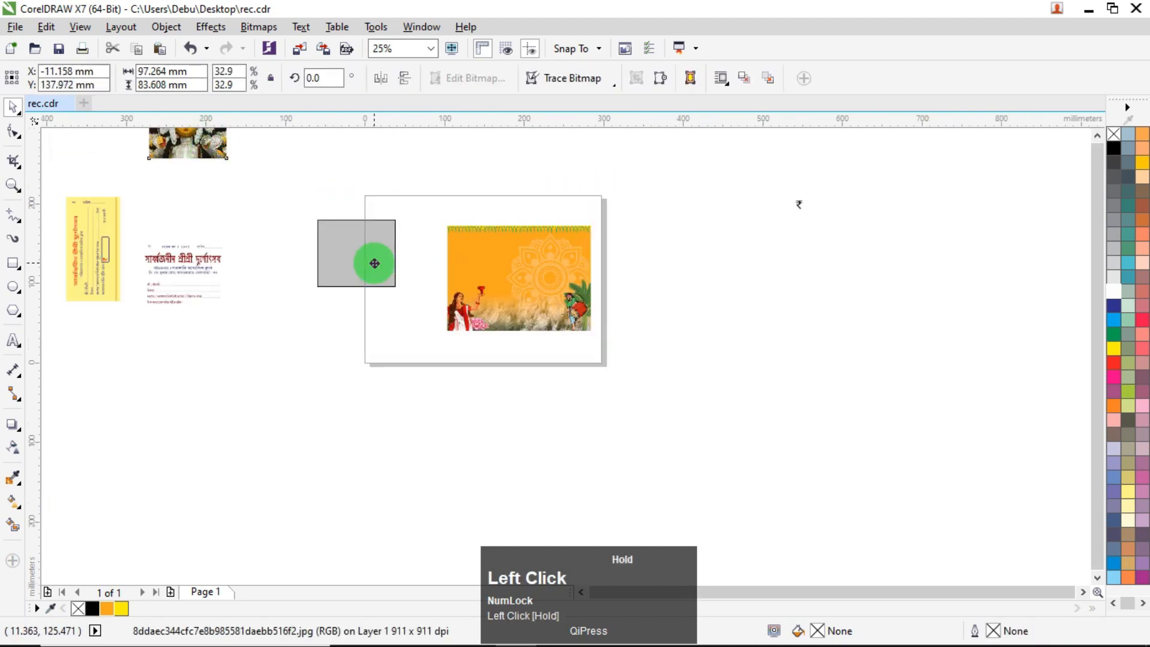
{"action": "scroll", "coordinate": [473, 223], "scroll_direction": "up", "scroll_amount": 2}
{"action": "scroll", "coordinate": [510, 242], "scroll_direction": "down", "scroll_amount": 2}
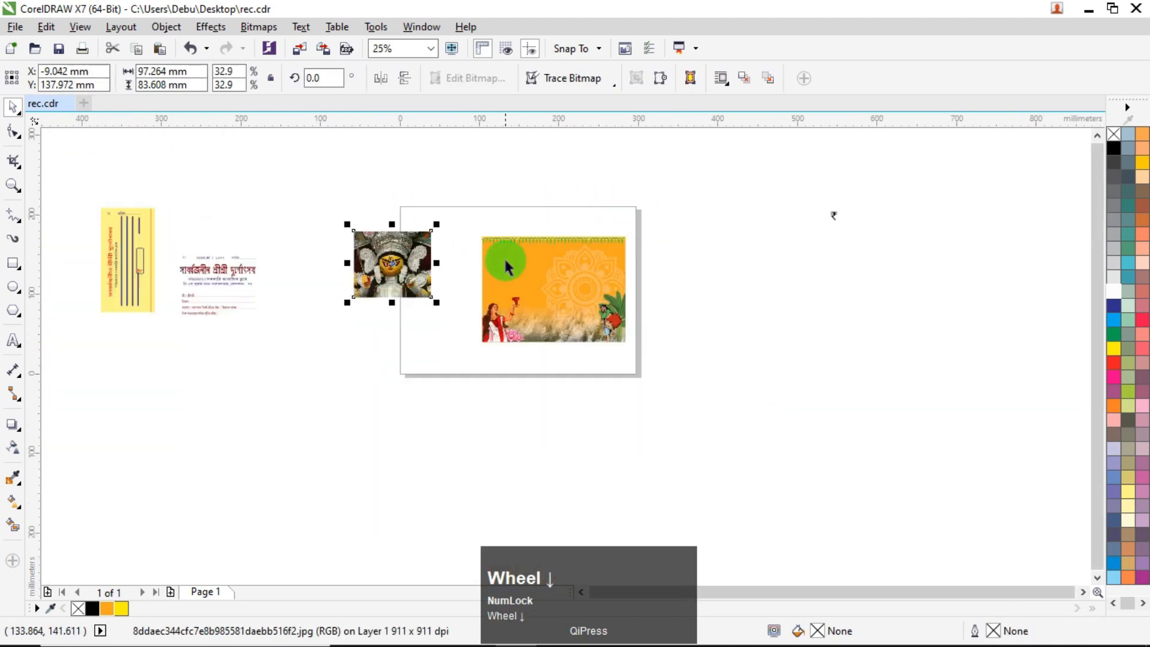
{"action": "scroll", "coordinate": [504, 257], "scroll_direction": "up", "scroll_amount": 1}
{"action": "left_click_drag", "start_coordinate": [352, 285], "coordinate": [371, 277]}
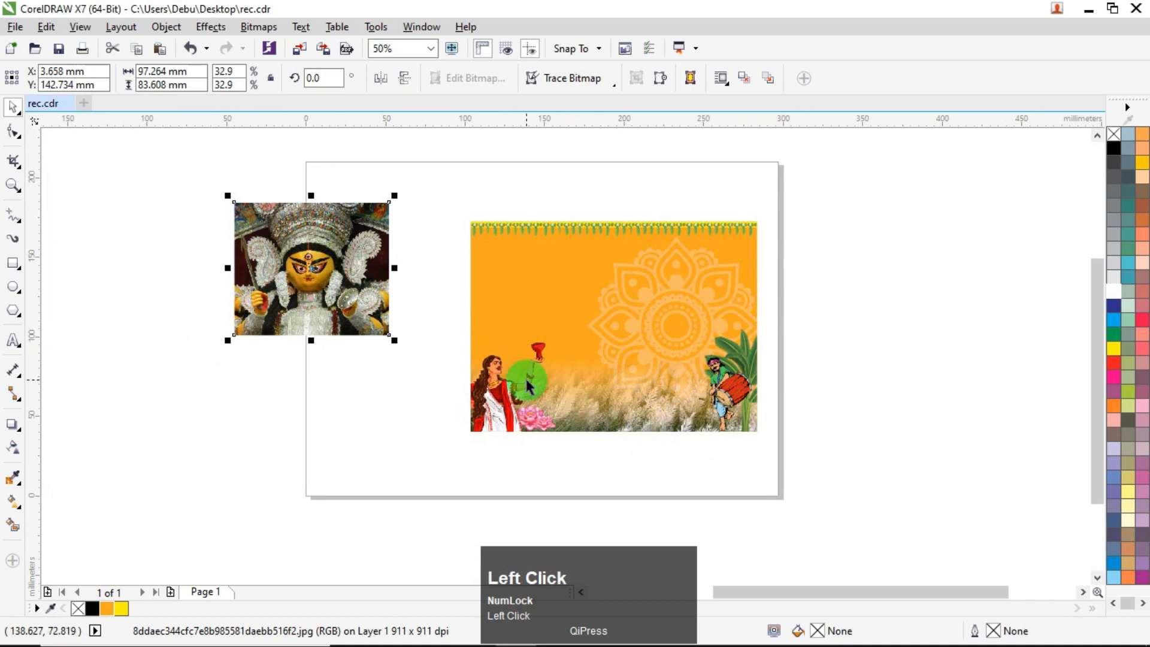
Draw a rectangle about 32 × 11 mm beside the dancing woman above the lotuses, filled red C0 M100 Y100 K0 without outline.
{"action": "scroll", "coordinate": [525, 376], "scroll_direction": "up", "scroll_amount": 1}
{"action": "scroll", "coordinate": [572, 432], "scroll_direction": "up", "scroll_amount": 1}
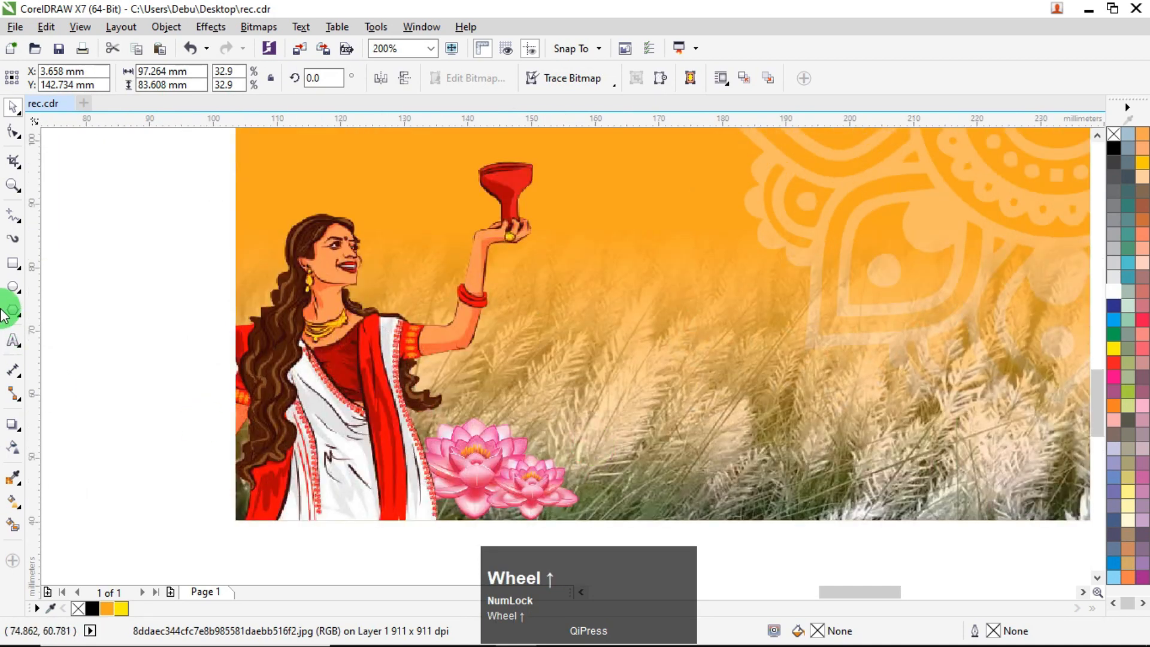
{"action": "left_click", "coordinate": [13, 263]}
{"action": "left_click_drag", "start_coordinate": [474, 353], "coordinate": [680, 422]}
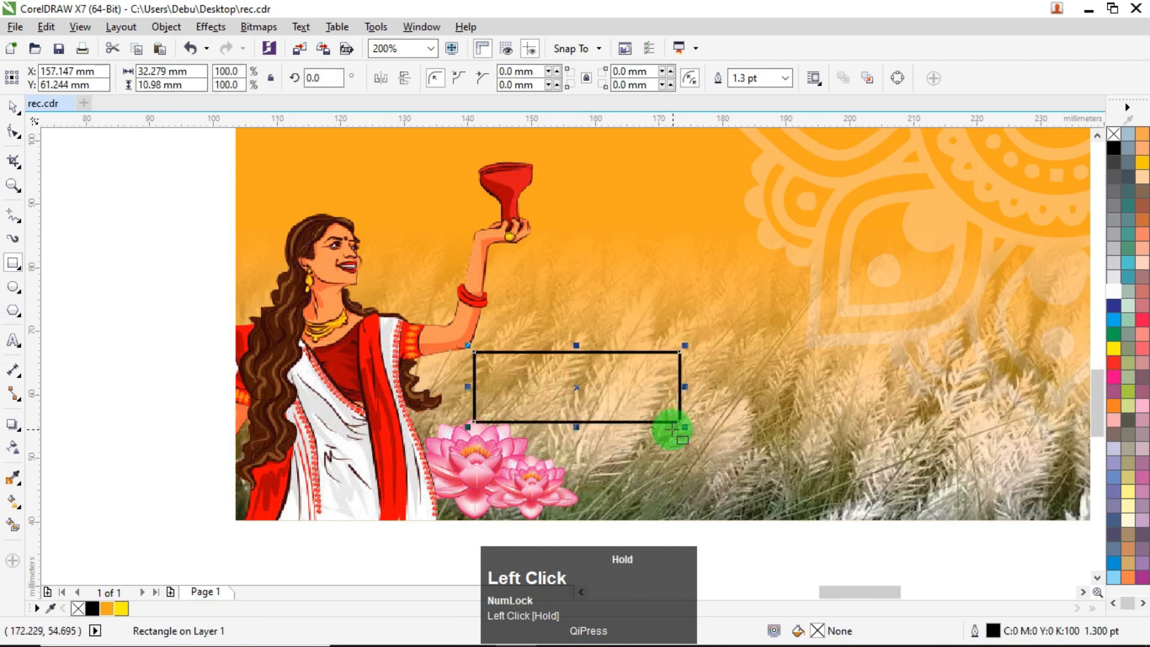
{"action": "left_click", "coordinate": [1113, 362]}
{"action": "right_click", "coordinate": [1114, 133]}
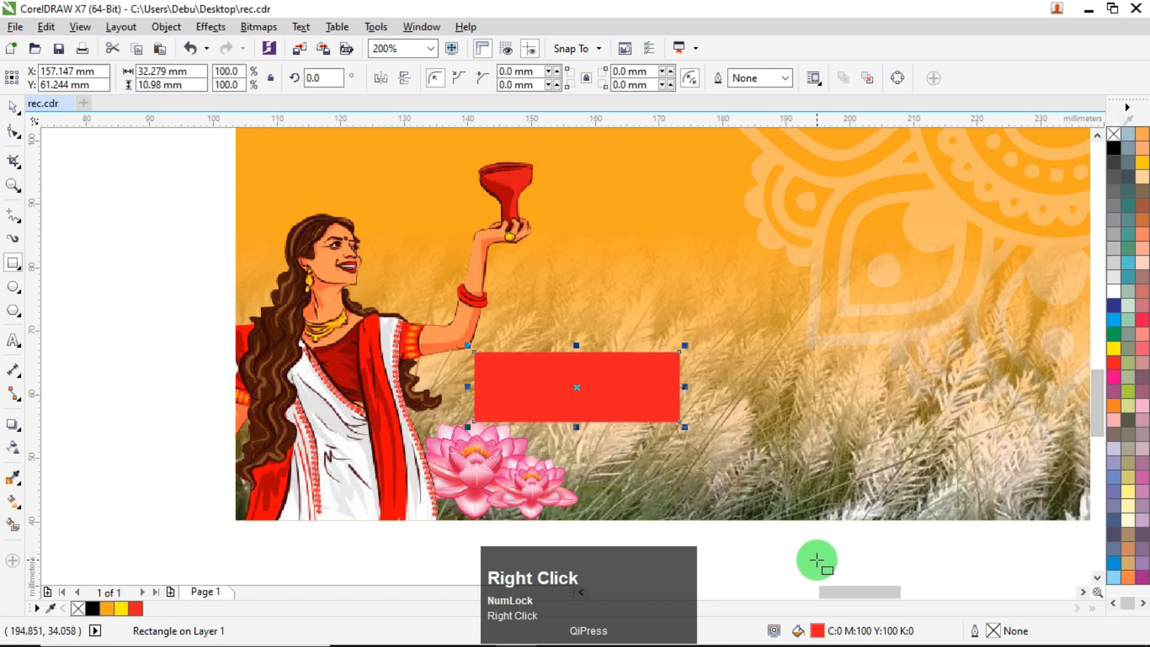
Darken the rectangle's red fill to K 40 and shift the rectangle slightly toward the dancing woman.
{"action": "left_click", "coordinate": [817, 630]}
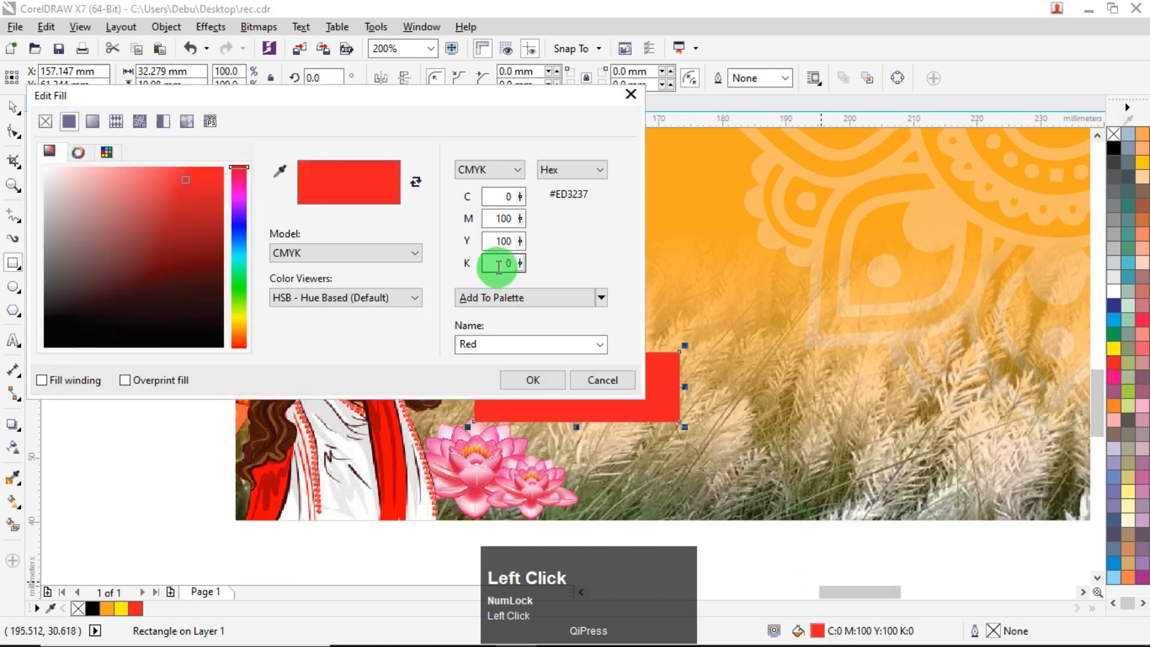
{"action": "type", "text": "40"}
{"action": "key", "text": "Return"}
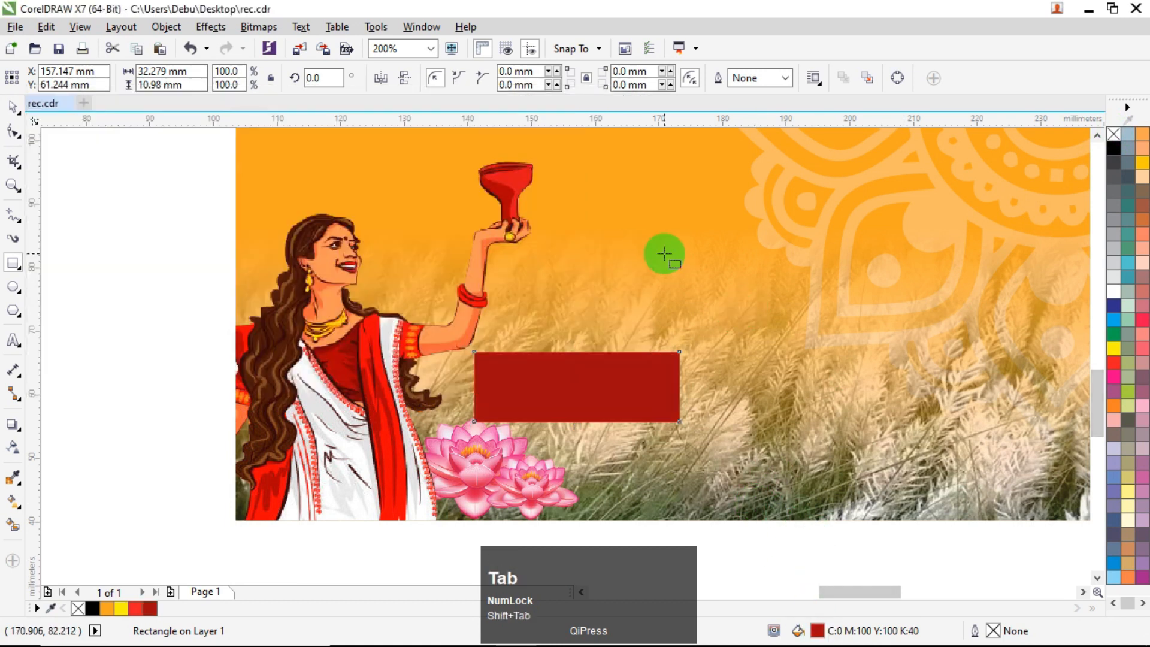
{"action": "left_click", "coordinate": [18, 106]}
{"action": "left_click", "coordinate": [70, 205]}
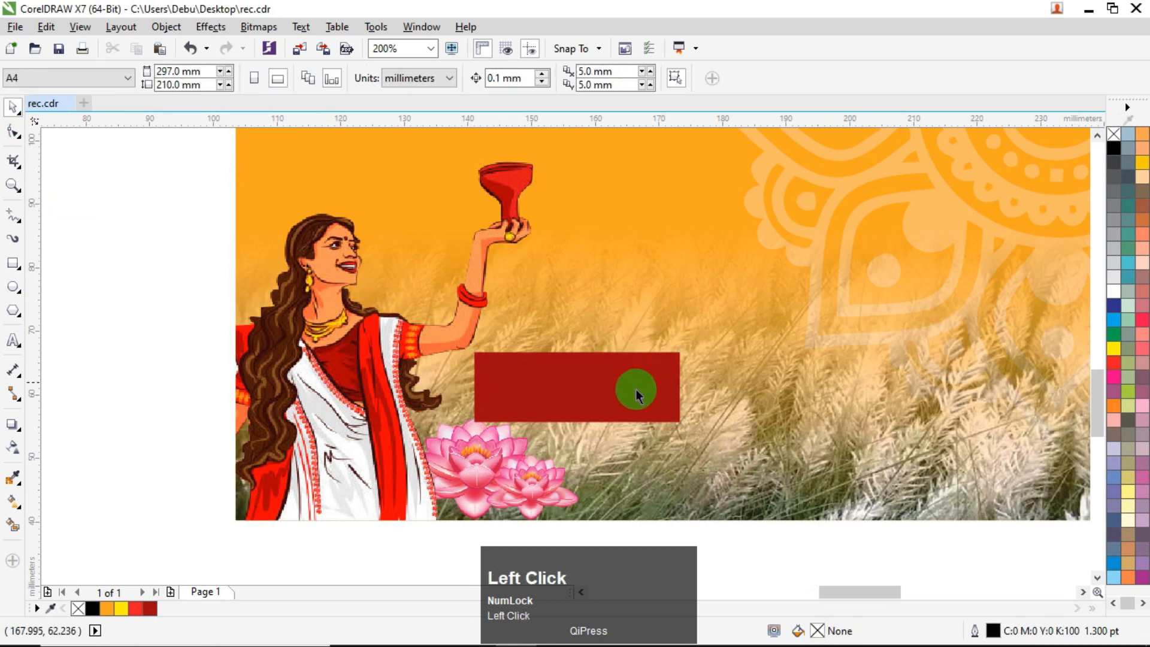
{"action": "scroll", "coordinate": [613, 404], "scroll_direction": "up", "scroll_amount": 1}
{"action": "left_click_drag", "start_coordinate": [591, 378], "coordinate": [578, 375]}
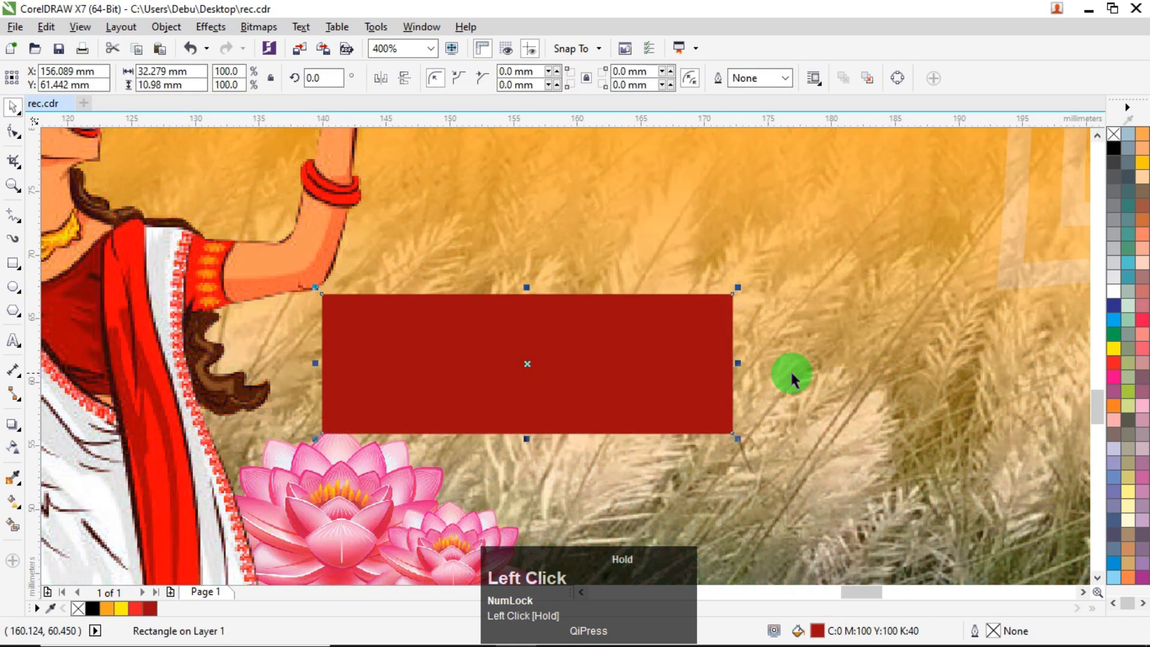
{"action": "left_click", "coordinate": [738, 365]}
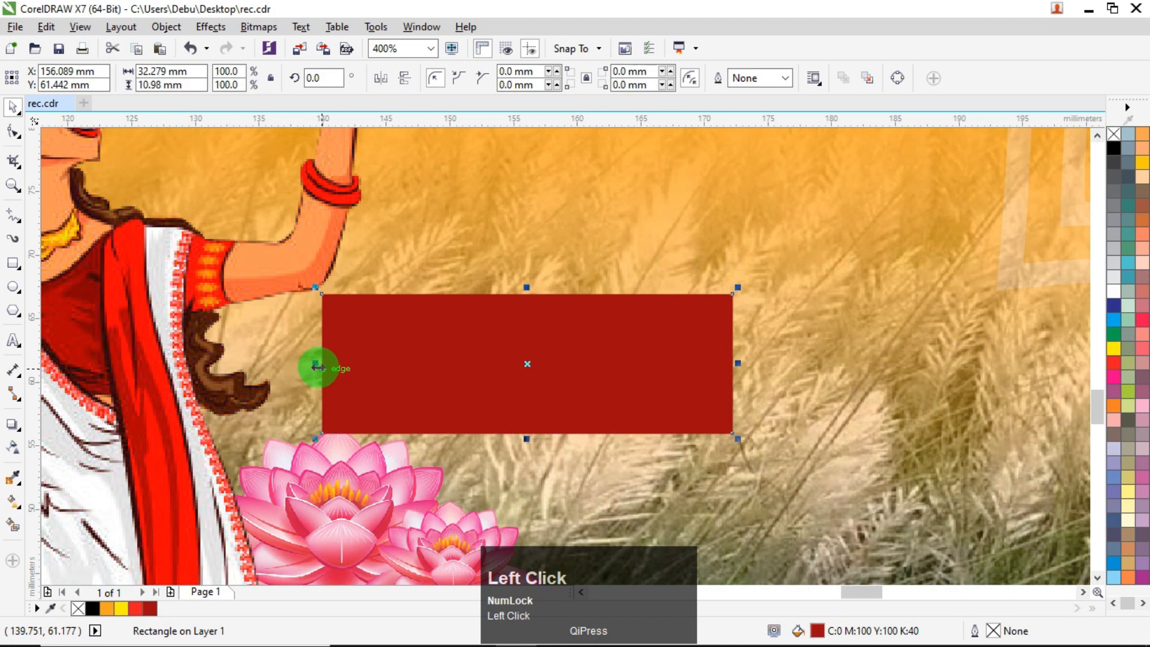
Duplicate the dark red rectangle in place and shorten the copy from its left edge to about 25 mm wide.
{"action": "left_click", "coordinate": [46, 27]}
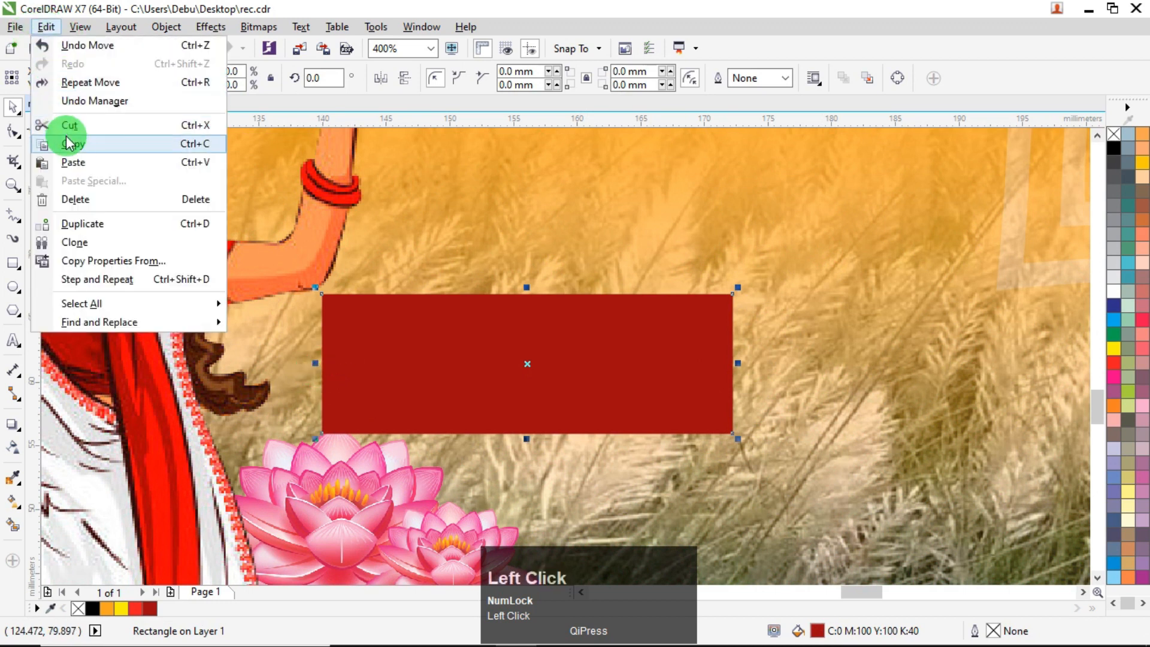
{"action": "left_click", "coordinate": [73, 148]}
{"action": "left_click", "coordinate": [46, 26]}
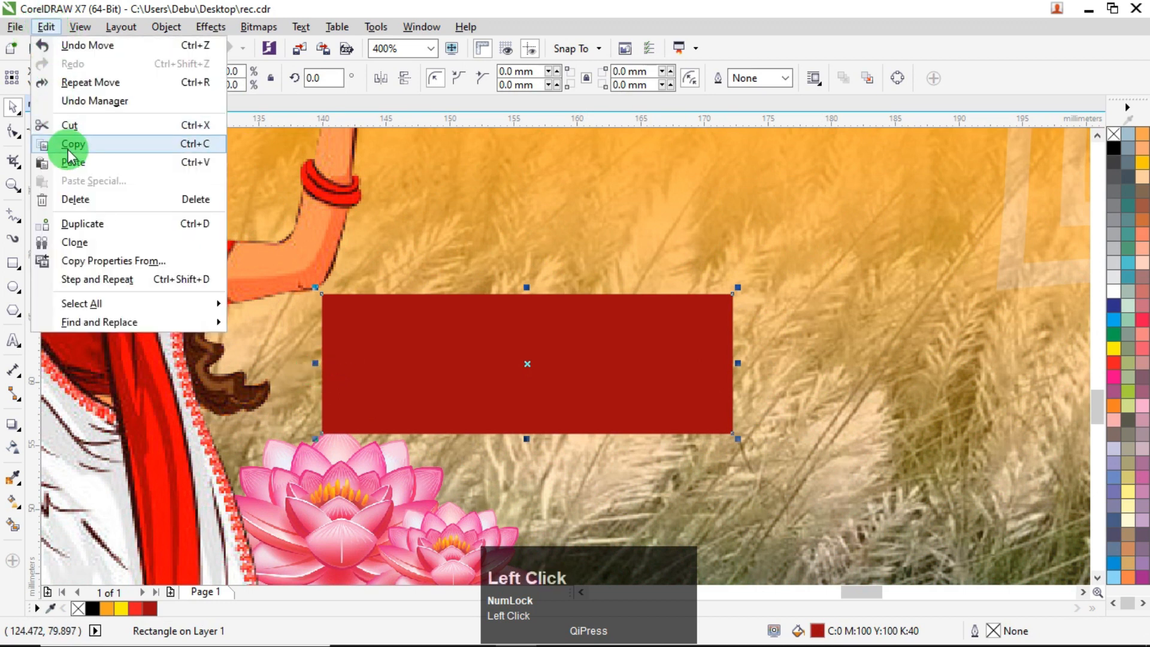
{"action": "left_click", "coordinate": [73, 162]}
{"action": "left_click_drag", "start_coordinate": [319, 365], "coordinate": [411, 365]}
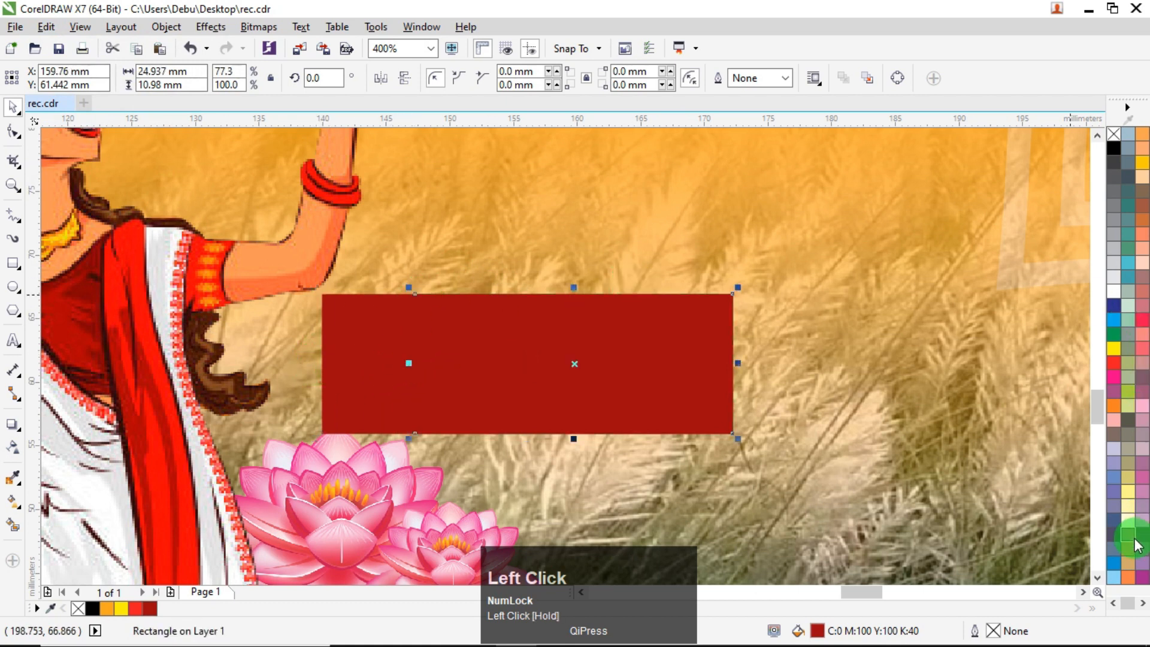
Fill the copy cream C0 M0 Y20 K0, shrink it to about 23.9 × 9.3 mm and centre it vertically on the red rectangle.
{"action": "left_click", "coordinate": [1129, 521]}
{"action": "left_click_drag", "start_coordinate": [738, 364], "coordinate": [725, 364]}
{"action": "left_click_drag", "start_coordinate": [566, 288], "coordinate": [568, 305]}
{"action": "left_click", "coordinate": [364, 339], "text": "shift"}
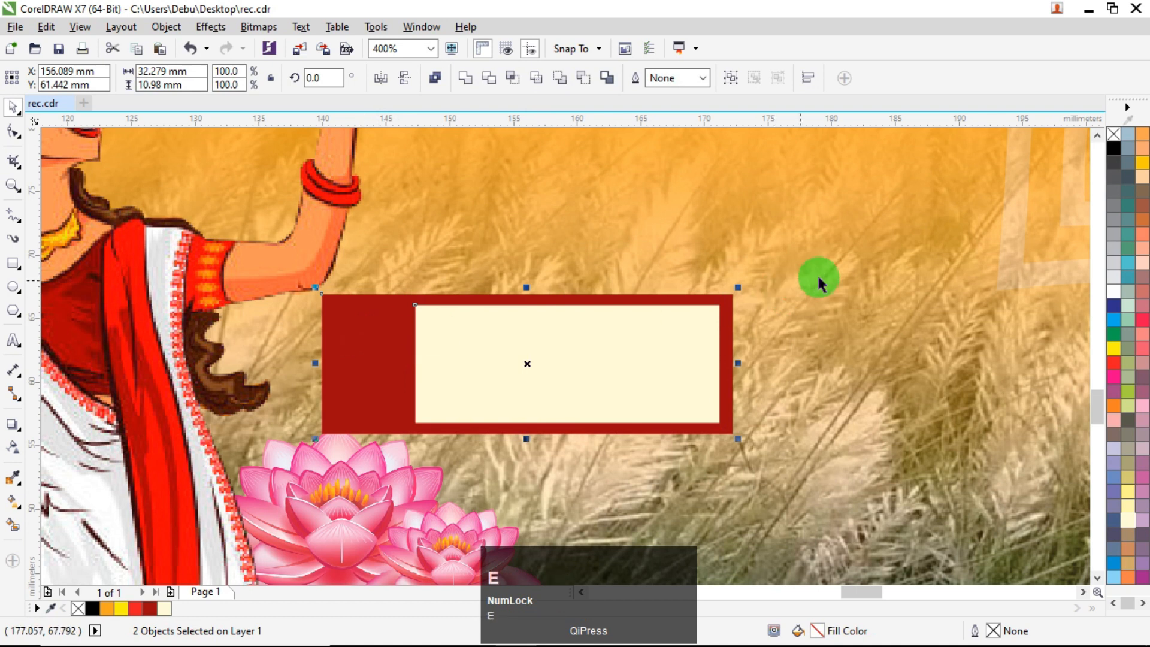
Round the cream rectangle's corners to about 0.81 mm with the Shape tool.
{"action": "left_click", "coordinate": [647, 350]}
{"action": "scroll", "coordinate": [697, 319], "scroll_direction": "up", "scroll_amount": 1}
{"action": "scroll", "coordinate": [696, 318], "scroll_direction": "up", "scroll_amount": 2}
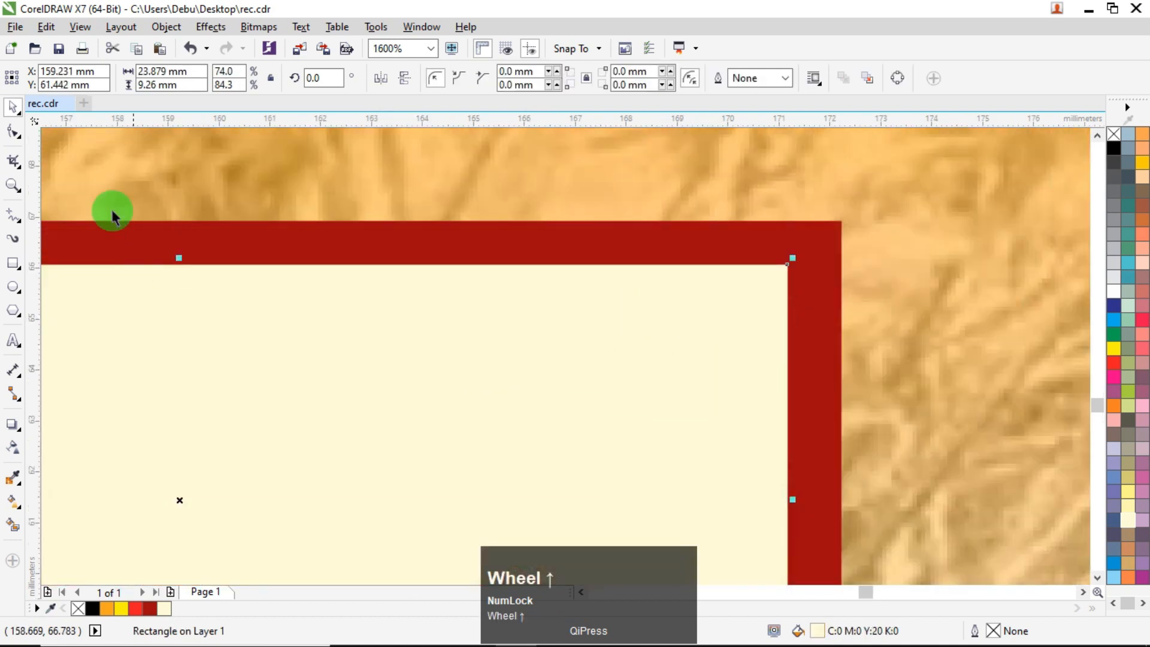
{"action": "left_click", "coordinate": [13, 133]}
{"action": "left_click_drag", "start_coordinate": [787, 265], "coordinate": [807, 304]}
{"action": "scroll", "coordinate": [808, 305], "scroll_direction": "down", "scroll_amount": 3}
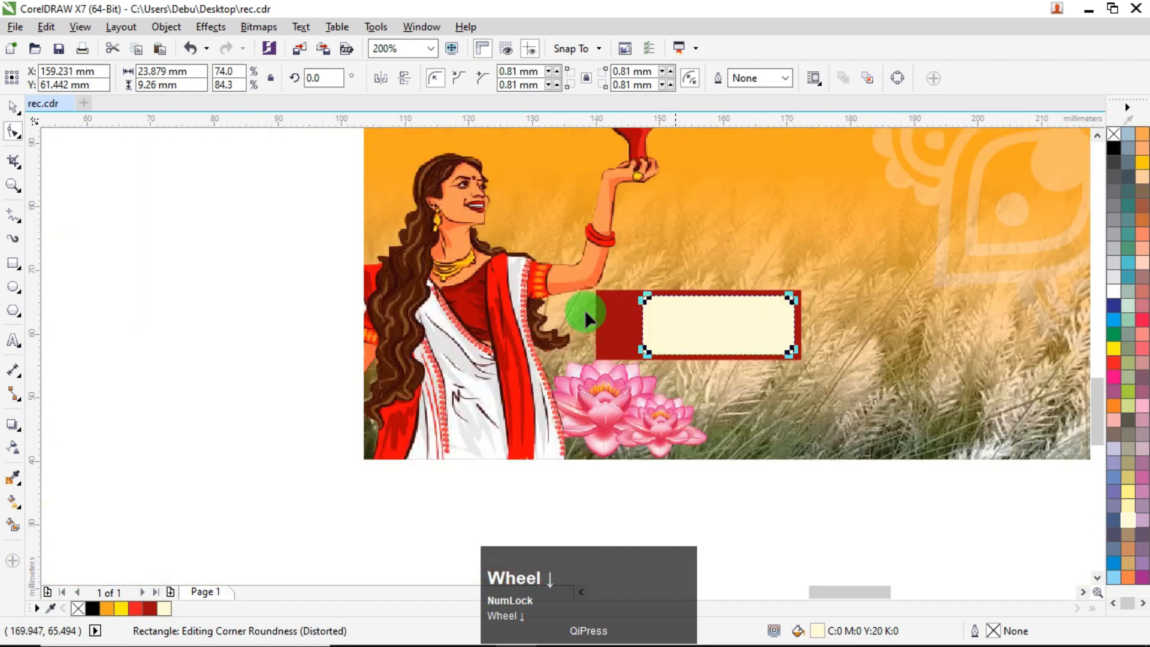
{"action": "left_click", "coordinate": [13, 108]}
{"action": "left_click", "coordinate": [262, 264]}
Move the rupee symbol from outside the page onto the left end of the dark red rectangle.
{"action": "scroll", "coordinate": [262, 264], "scroll_direction": "down", "scroll_amount": 2}
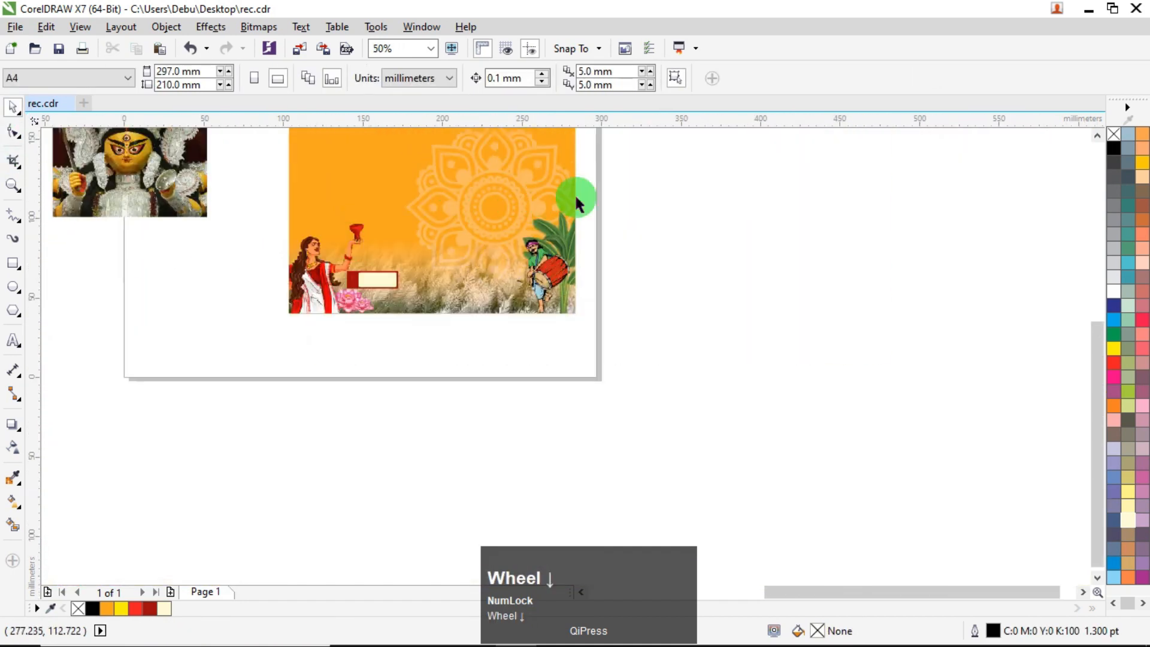
{"action": "scroll", "coordinate": [576, 204], "scroll_direction": "down", "scroll_amount": 2}
{"action": "scroll", "coordinate": [711, 154], "scroll_direction": "up", "scroll_amount": 2}
{"action": "left_click_drag", "start_coordinate": [711, 159], "coordinate": [836, 234]}
{"action": "scroll", "coordinate": [777, 213], "scroll_direction": "down", "scroll_amount": 1}
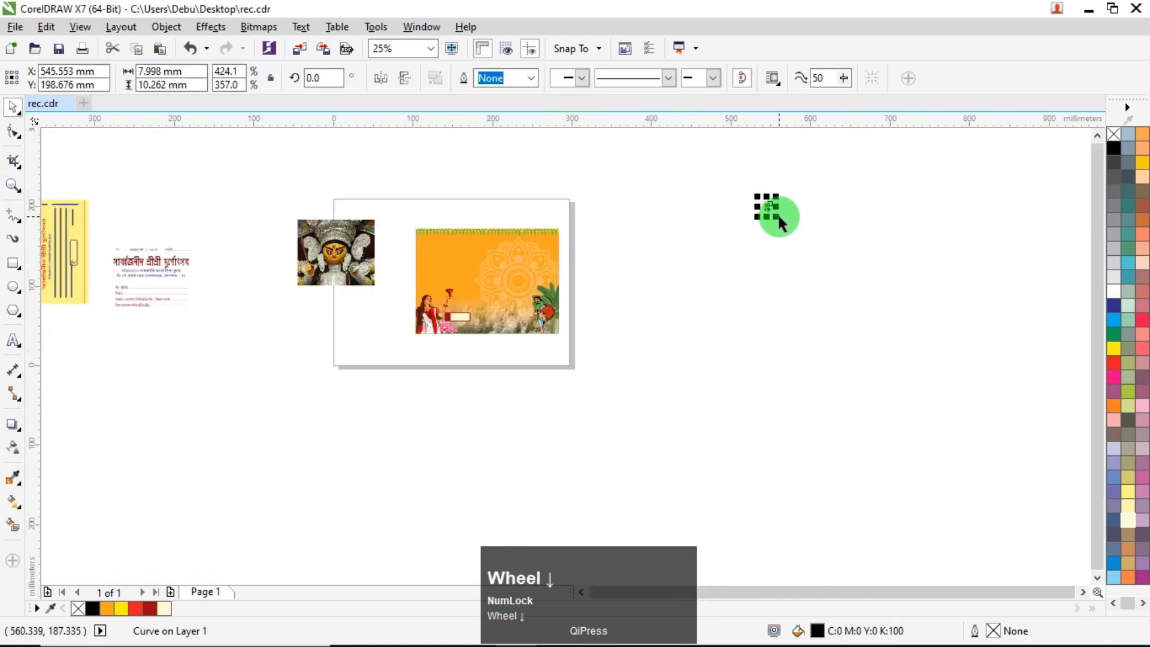
{"action": "left_click_drag", "start_coordinate": [769, 206], "coordinate": [446, 340]}
{"action": "scroll", "coordinate": [446, 342], "scroll_direction": "up", "scroll_amount": 2}
{"action": "left_click_drag", "start_coordinate": [424, 381], "coordinate": [454, 277]}
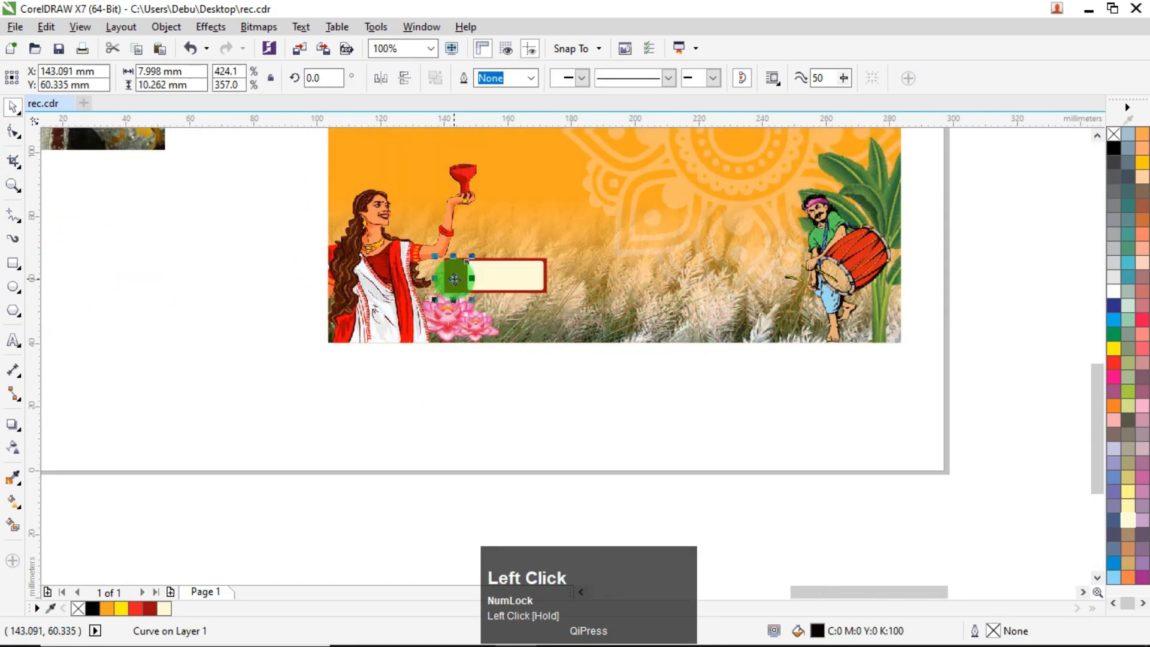
Bring the rupee symbol to the front of the page and fill it yellow C0 M0 Y100 K0.
{"action": "scroll", "coordinate": [454, 278], "scroll_direction": "up", "scroll_amount": 1}
{"action": "key", "text": "ctrl+Home"}
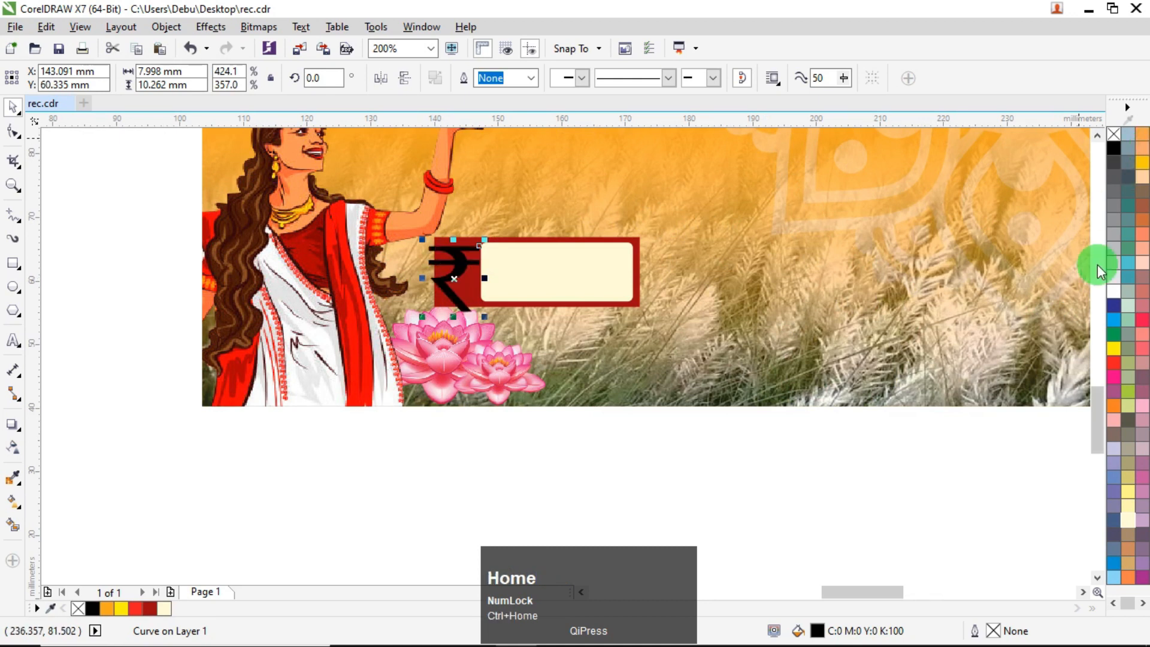
{"action": "left_click", "coordinate": [1112, 348]}
Resize the rupee symbol to about 6.2 × 8 mm and fit it in the red area left of the cream box.
{"action": "scroll", "coordinate": [473, 249], "scroll_direction": "up", "scroll_amount": 2}
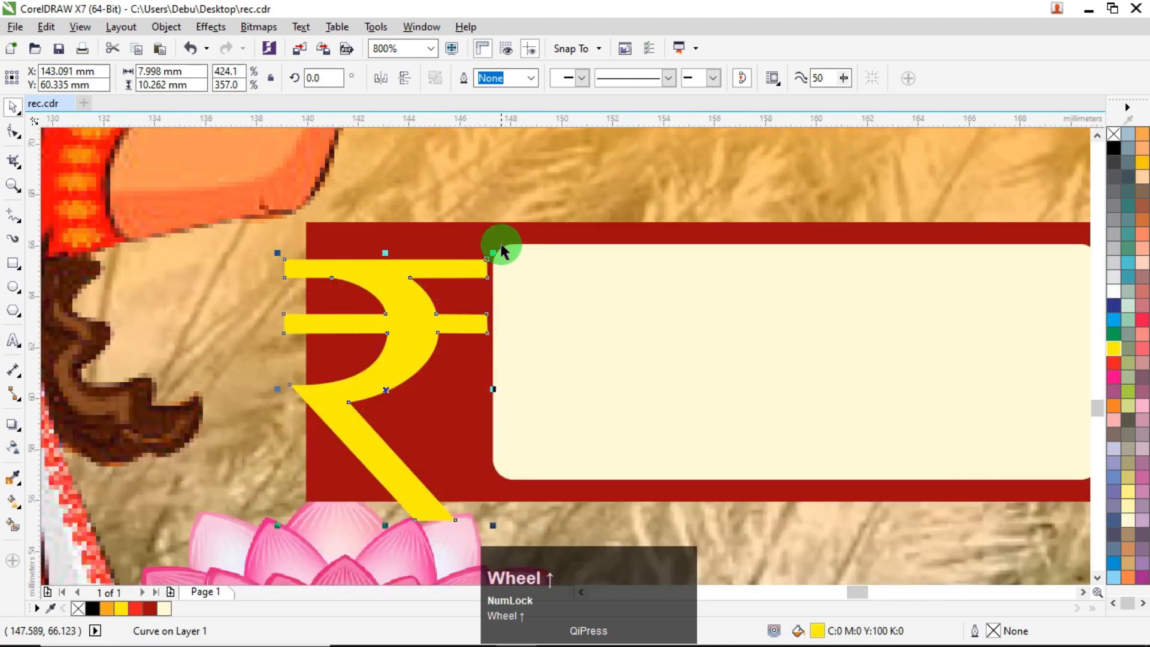
{"action": "left_click_drag", "start_coordinate": [495, 253], "coordinate": [449, 307]}
{"action": "left_click_drag", "start_coordinate": [384, 394], "coordinate": [378, 341]}
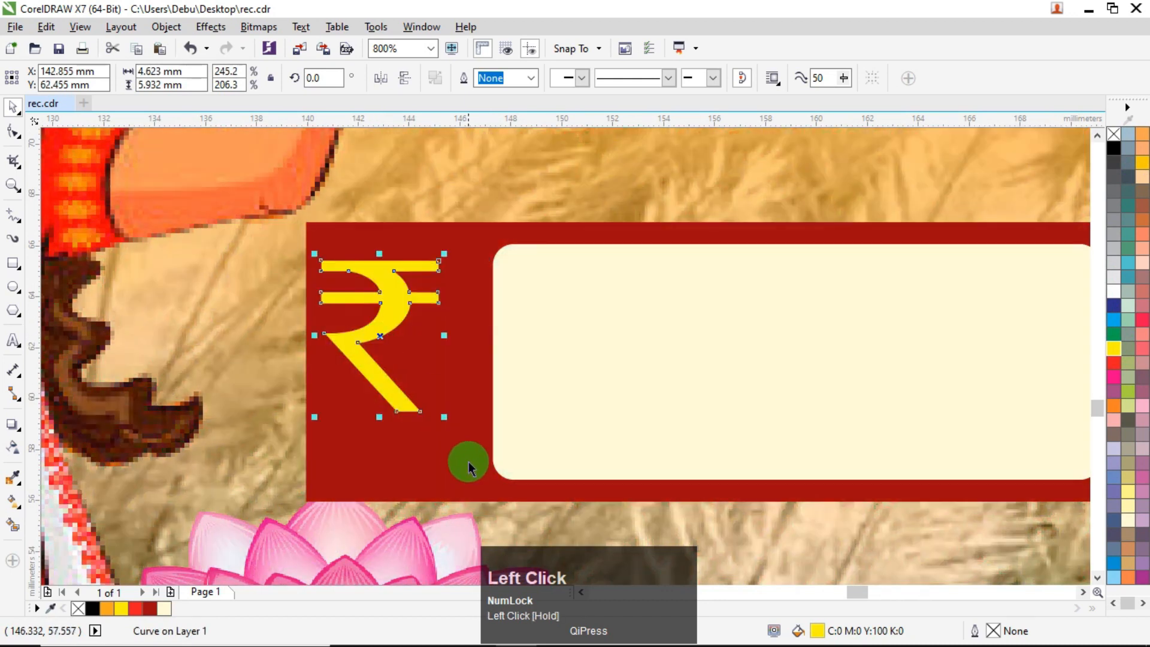
{"action": "left_click_drag", "start_coordinate": [444, 417], "coordinate": [432, 345]}
Extend the dark red rectangle's left edge slightly outward to leave more room around the rupee symbol.
{"action": "left_click", "coordinate": [322, 362], "text": "ctrl"}
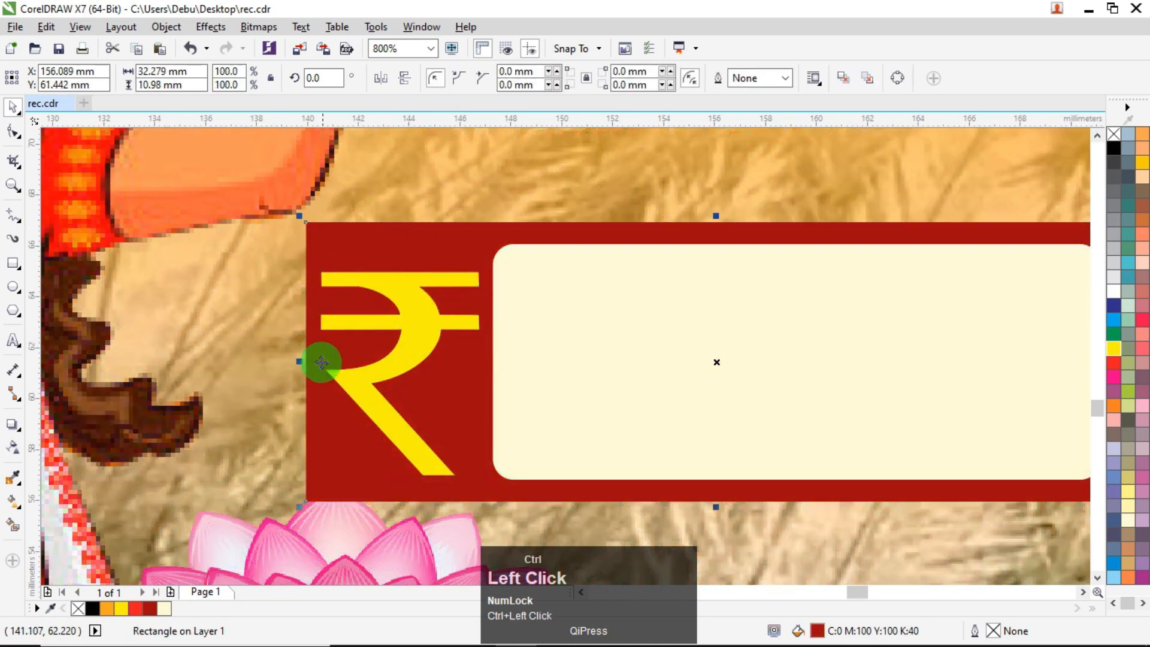
{"action": "left_click_drag", "start_coordinate": [299, 364], "coordinate": [288, 362]}
{"action": "left_click", "coordinate": [411, 318], "text": "ctrl"}
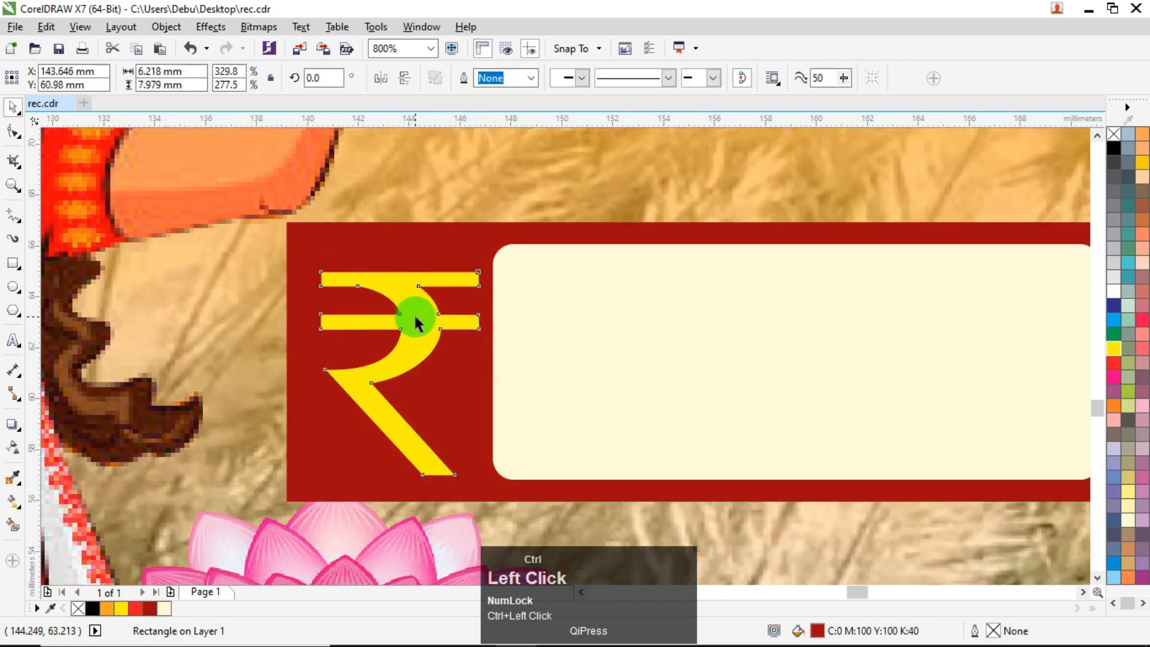
Shift the rupee symbol slightly up and left so it sits centred in the red area beside the cream box.
{"action": "left_click_drag", "start_coordinate": [427, 326], "coordinate": [416, 320]}
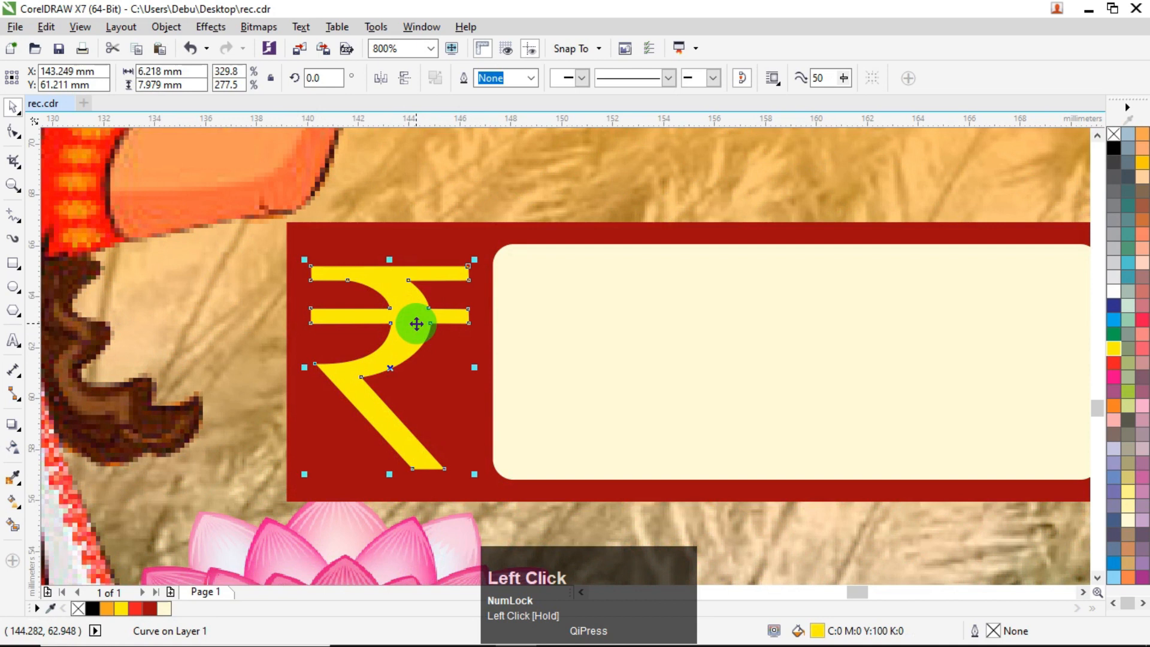
{"action": "scroll", "coordinate": [416, 320], "scroll_direction": "down", "scroll_amount": 2}
{"action": "left_click", "coordinate": [730, 504]}
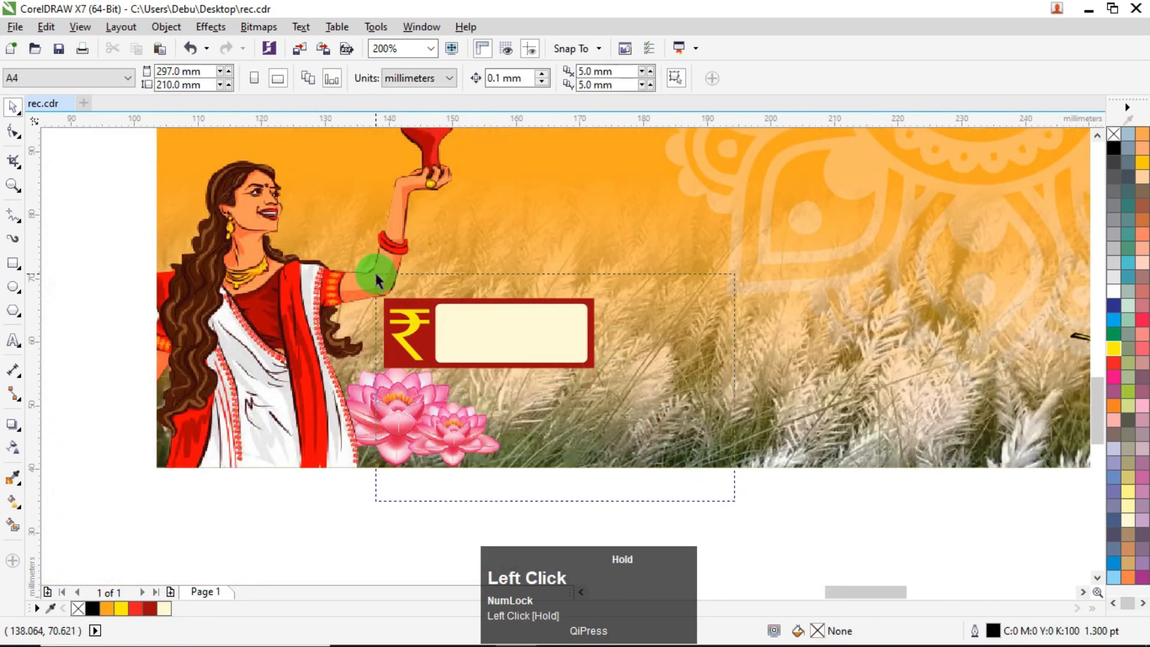
Group the dark red rectangle, the cream box and the rupee symbol, leaving the lotus flowers out.
{"action": "left_click_drag", "start_coordinate": [377, 276], "coordinate": [376, 274]}
{"action": "right_click", "coordinate": [423, 328]}
{"action": "left_click", "coordinate": [788, 518]}
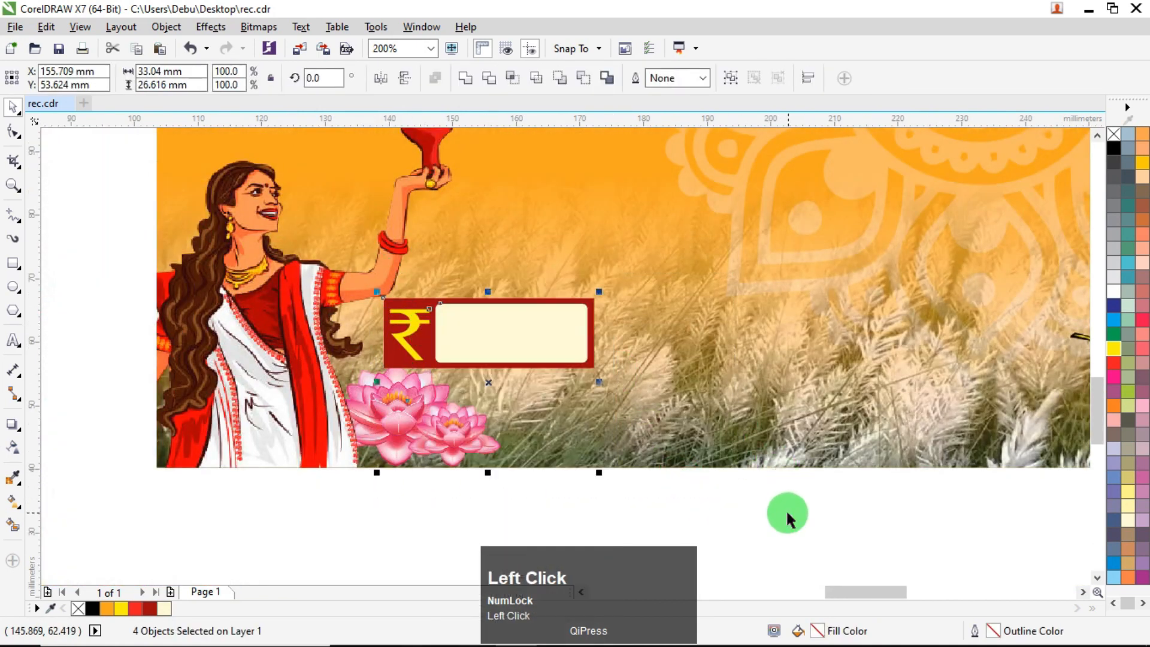
{"action": "left_click_drag", "start_coordinate": [638, 364], "coordinate": [639, 364]}
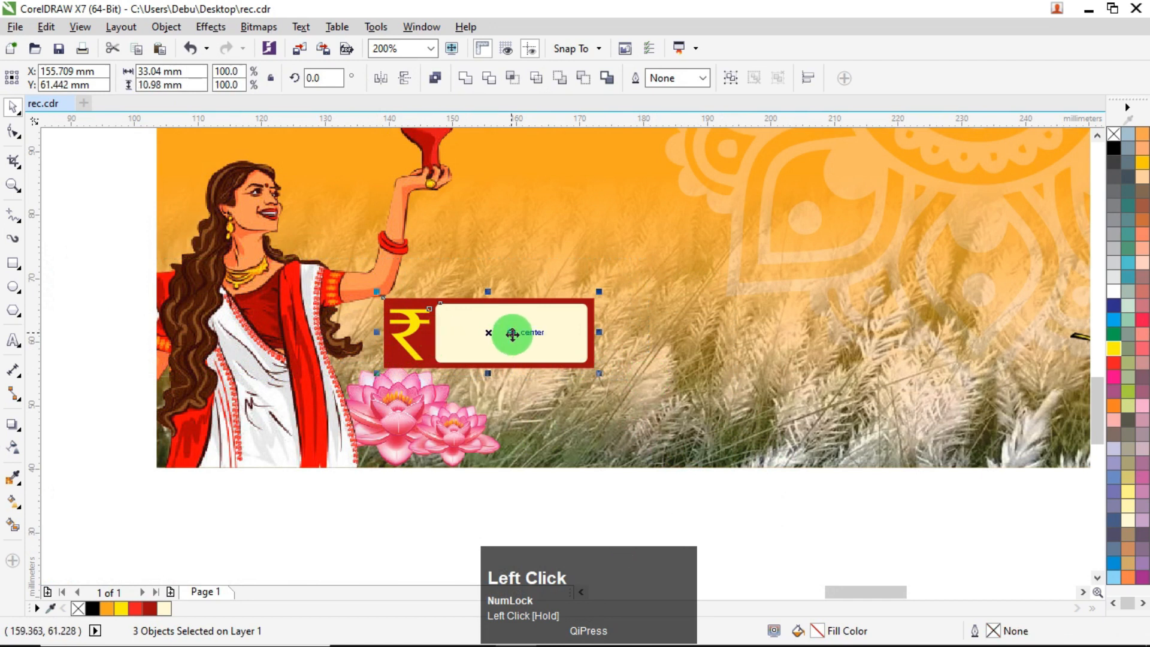
{"action": "right_click", "coordinate": [514, 333]}
{"action": "left_click", "coordinate": [575, 359]}
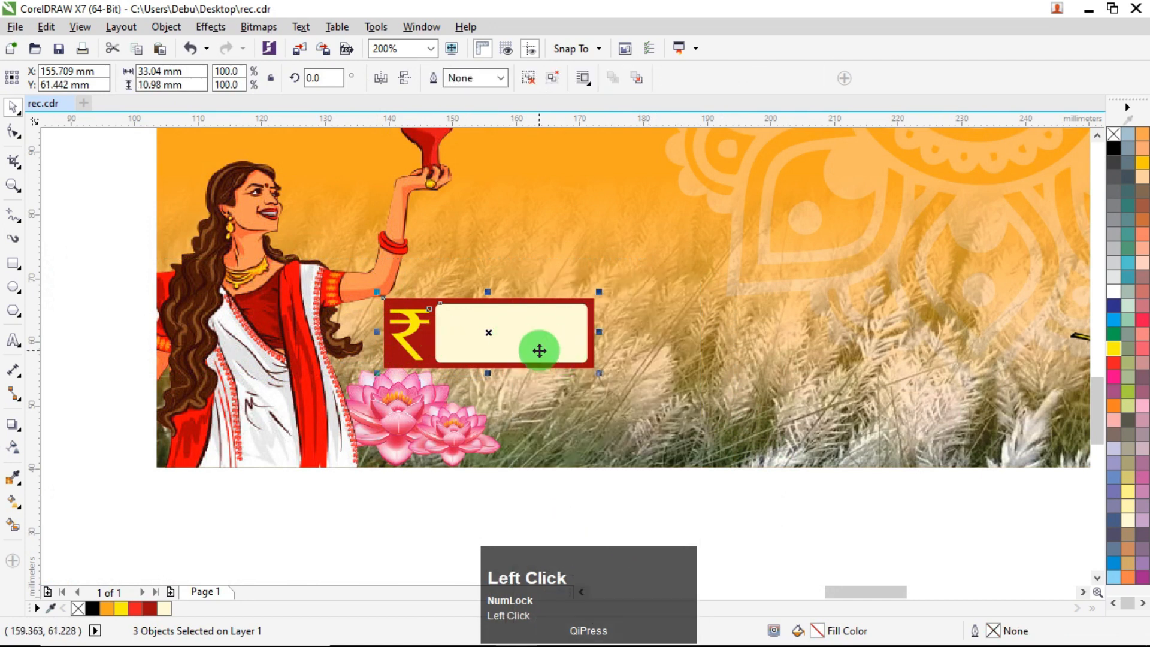
Stretch the rupee amount box group upward to a height of about 12.2 mm.
{"action": "scroll", "coordinate": [439, 323], "scroll_direction": "down", "scroll_amount": 3}
{"action": "left_click", "coordinate": [526, 342]}
{"action": "scroll", "coordinate": [524, 343], "scroll_direction": "up", "scroll_amount": 4}
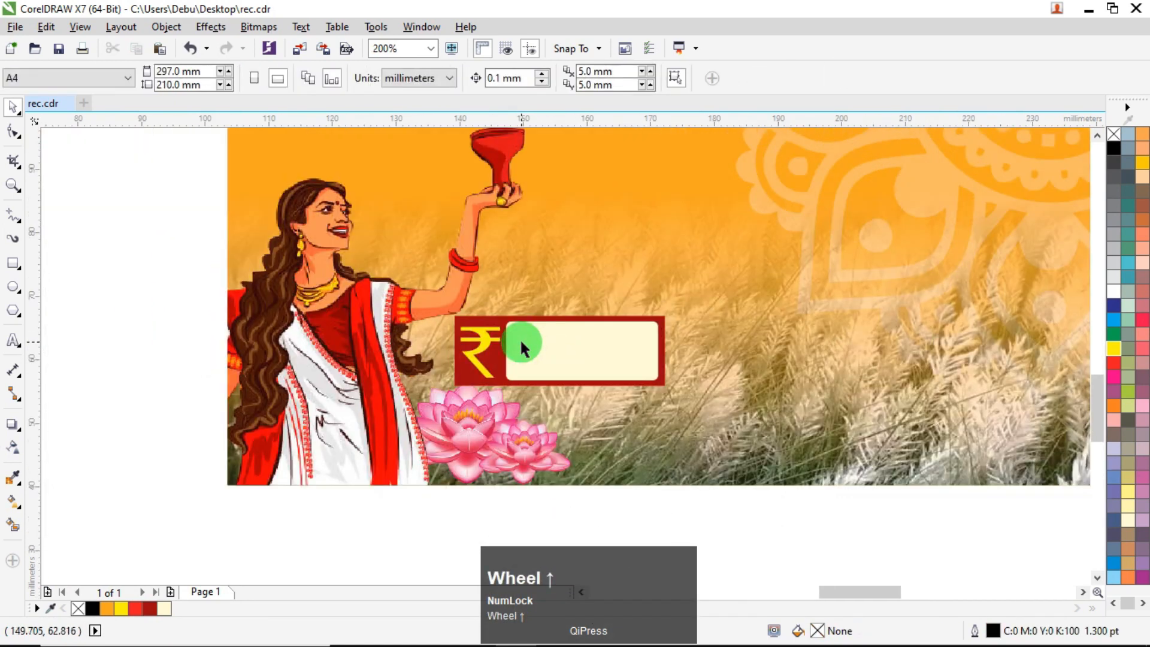
{"action": "left_click", "coordinate": [572, 316]}
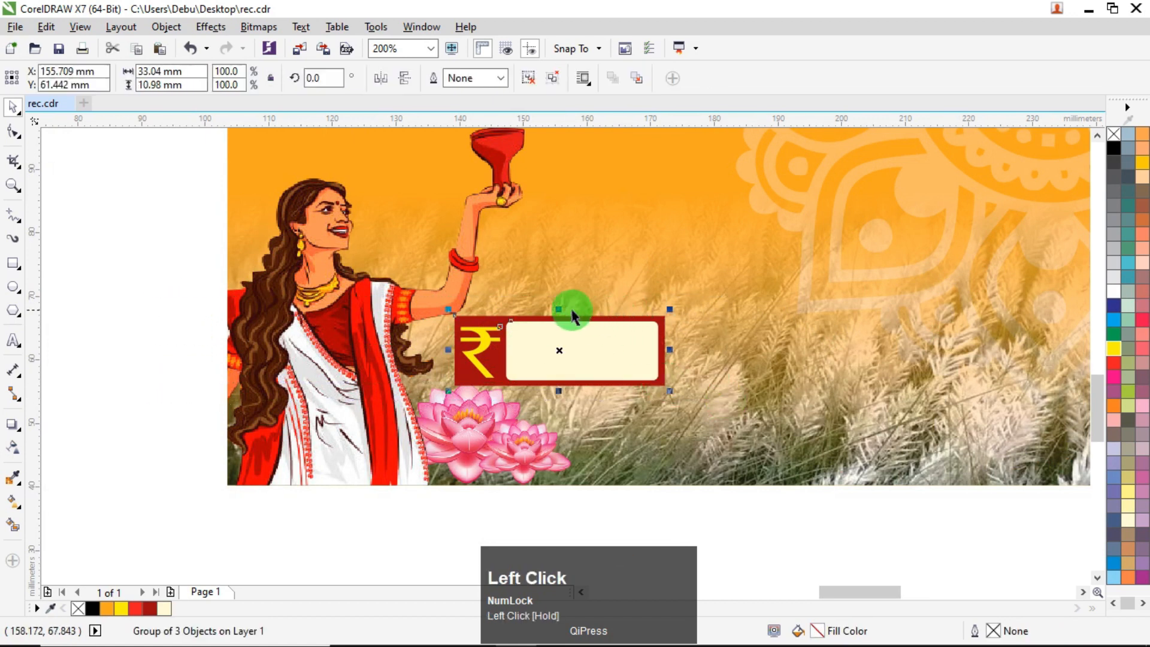
{"action": "left_click_drag", "start_coordinate": [558, 307], "coordinate": [557, 300]}
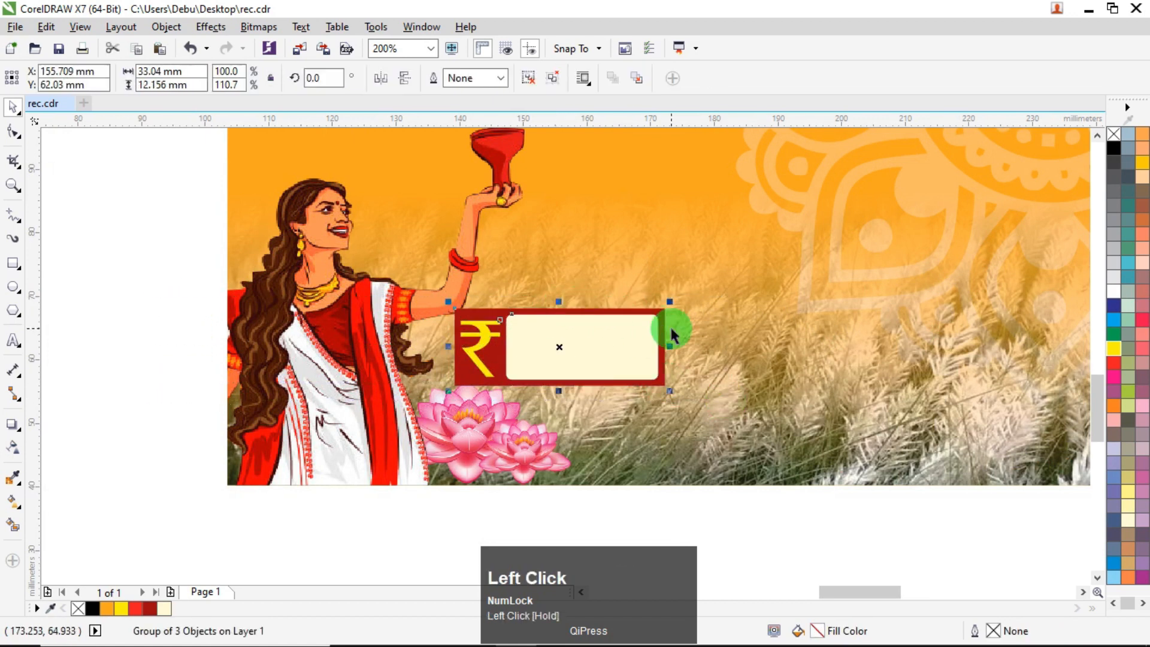
{"action": "left_click", "coordinate": [672, 346]}
Convert the goddess photo to a 300 dpi CMYK Color (32-bit) bitmap with anti-aliasing and a transparent background.
{"action": "scroll", "coordinate": [672, 343], "scroll_direction": "down", "scroll_amount": 3}
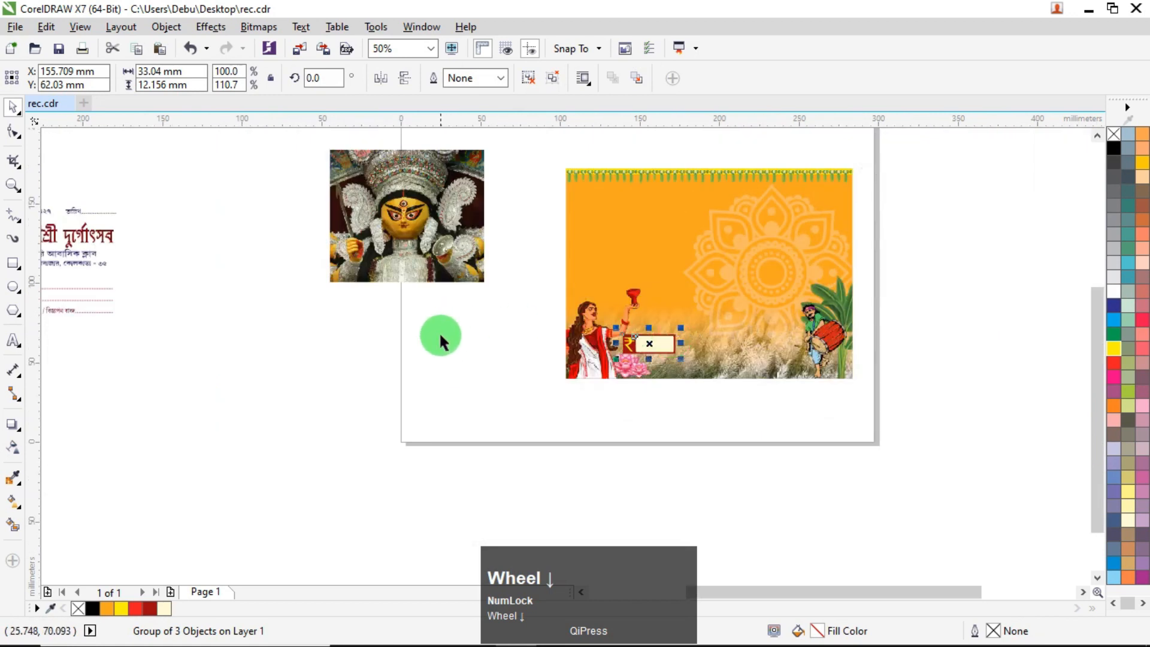
{"action": "left_click", "coordinate": [529, 210]}
{"action": "left_click", "coordinate": [460, 244]}
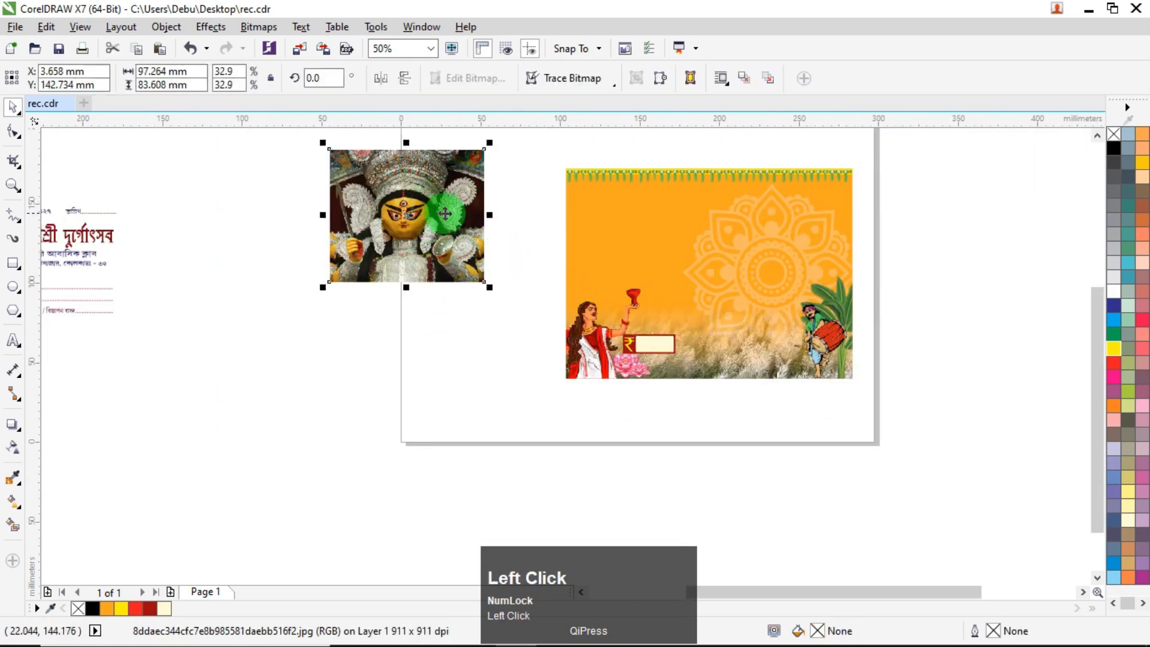
{"action": "scroll", "coordinate": [596, 187], "scroll_direction": "up", "scroll_amount": 2}
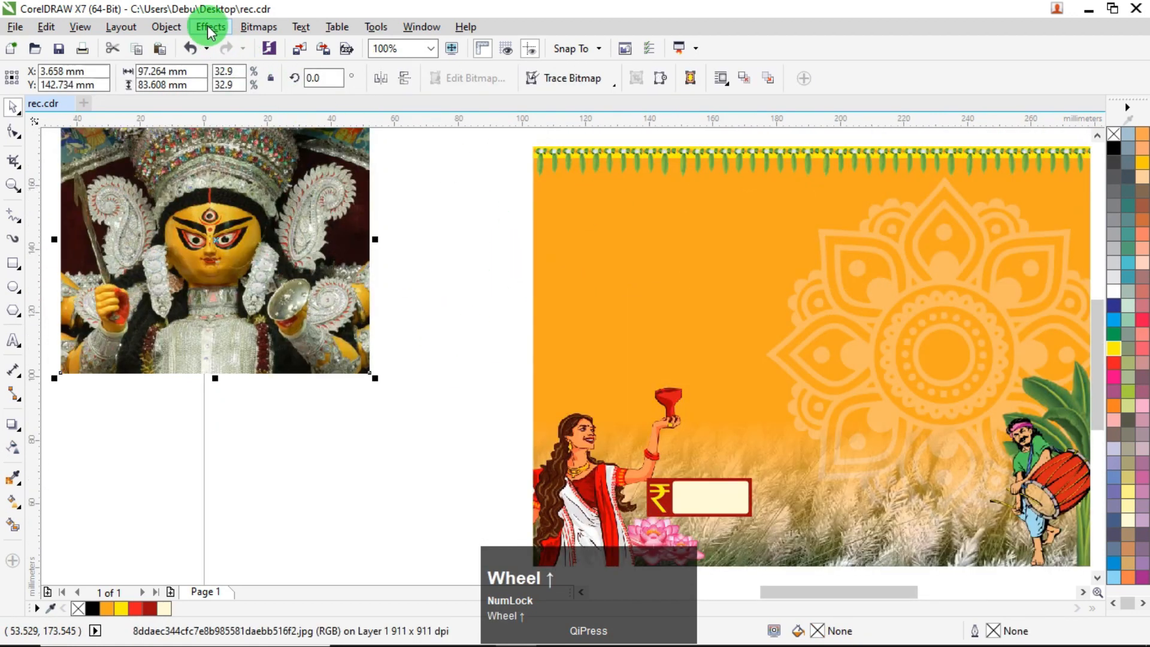
{"action": "left_click", "coordinate": [258, 27]}
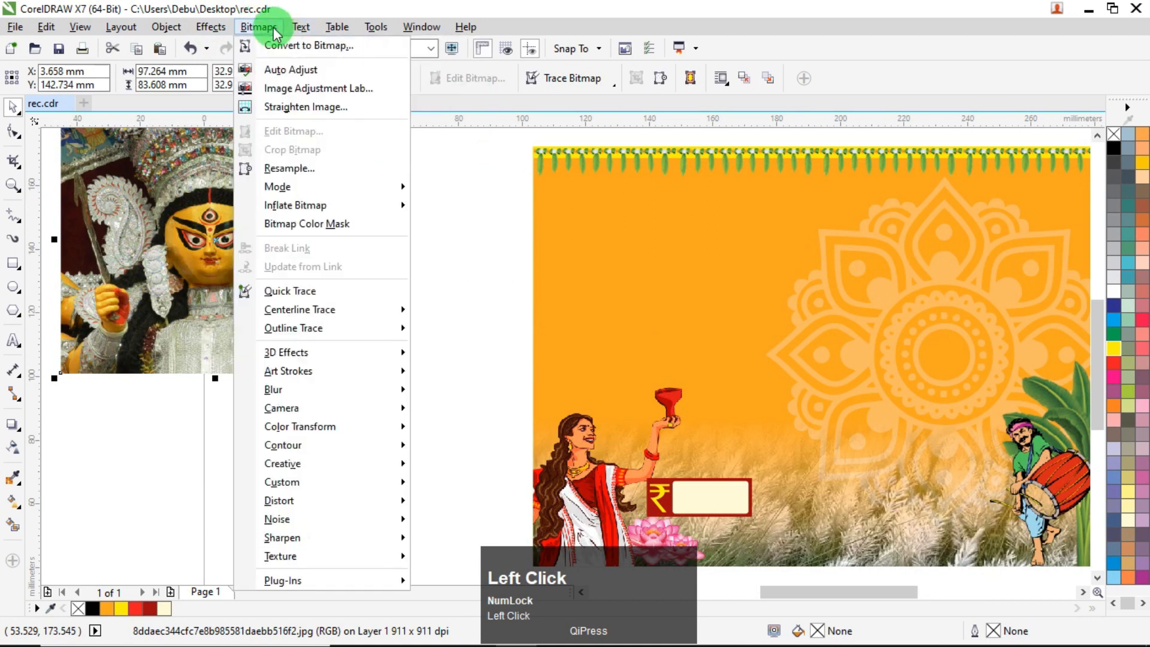
{"action": "left_click", "coordinate": [278, 45]}
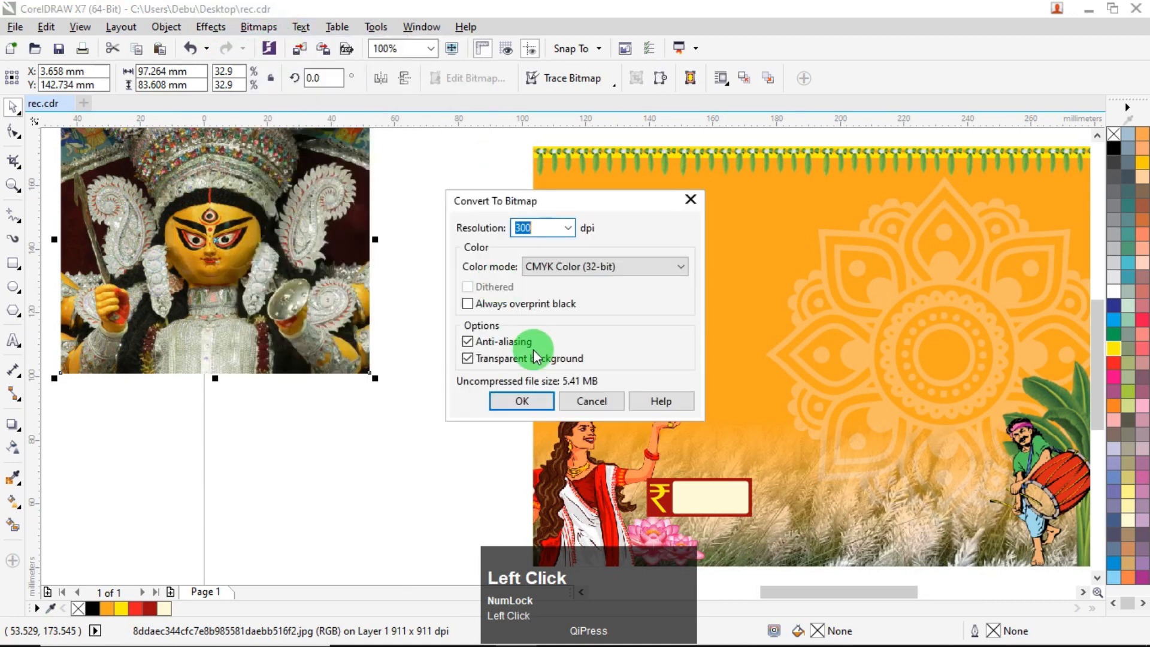
{"action": "left_click", "coordinate": [523, 402]}
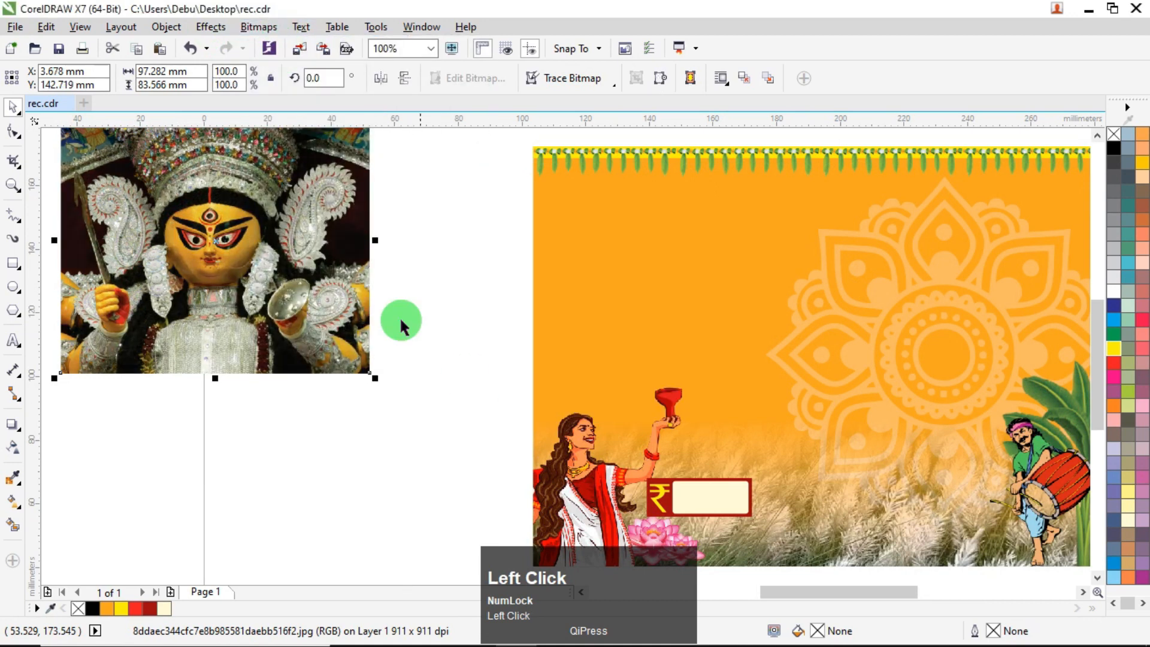
PowerClip the goddess photo into the orange card, then enlarge it to about 132 × 113 mm over the card's left side.
{"action": "left_click", "coordinate": [166, 27]}
{"action": "mouse_move", "coordinate": [383, 179]}
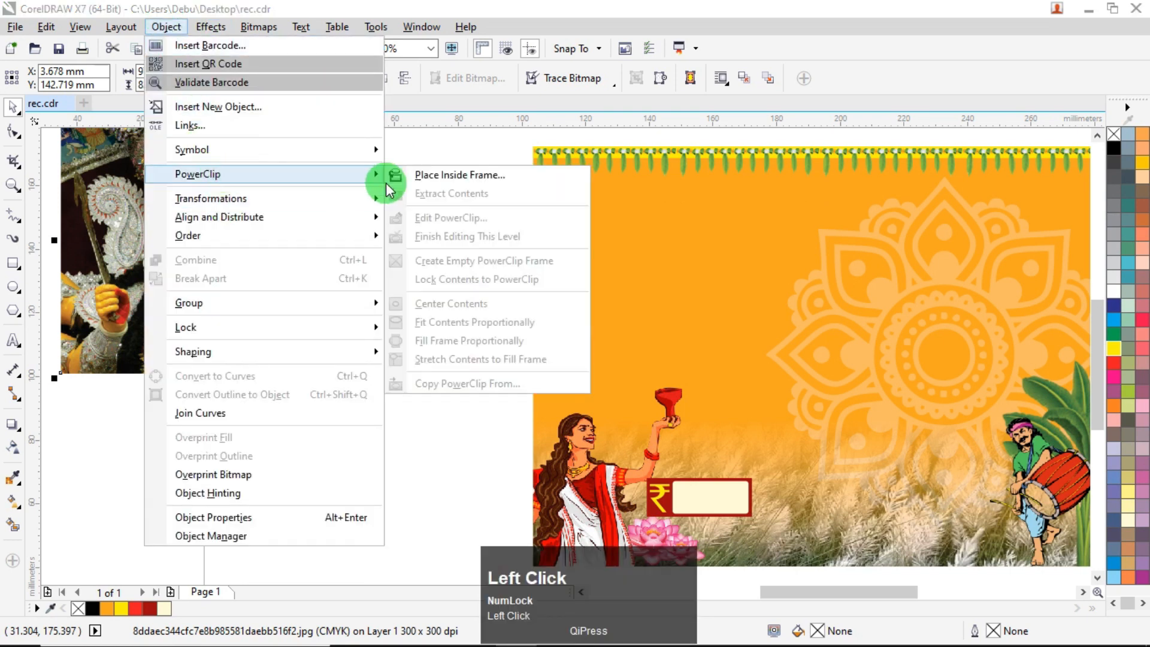
{"action": "left_click", "coordinate": [431, 174]}
{"action": "left_click", "coordinate": [629, 237]}
{"action": "left_click", "coordinate": [760, 271], "text": "ctrl"}
{"action": "left_click_drag", "start_coordinate": [760, 271], "coordinate": [542, 164]}
{"action": "left_click_drag", "start_coordinate": [762, 390], "coordinate": [904, 484]}
{"action": "left_click_drag", "start_coordinate": [730, 332], "coordinate": [690, 314]}
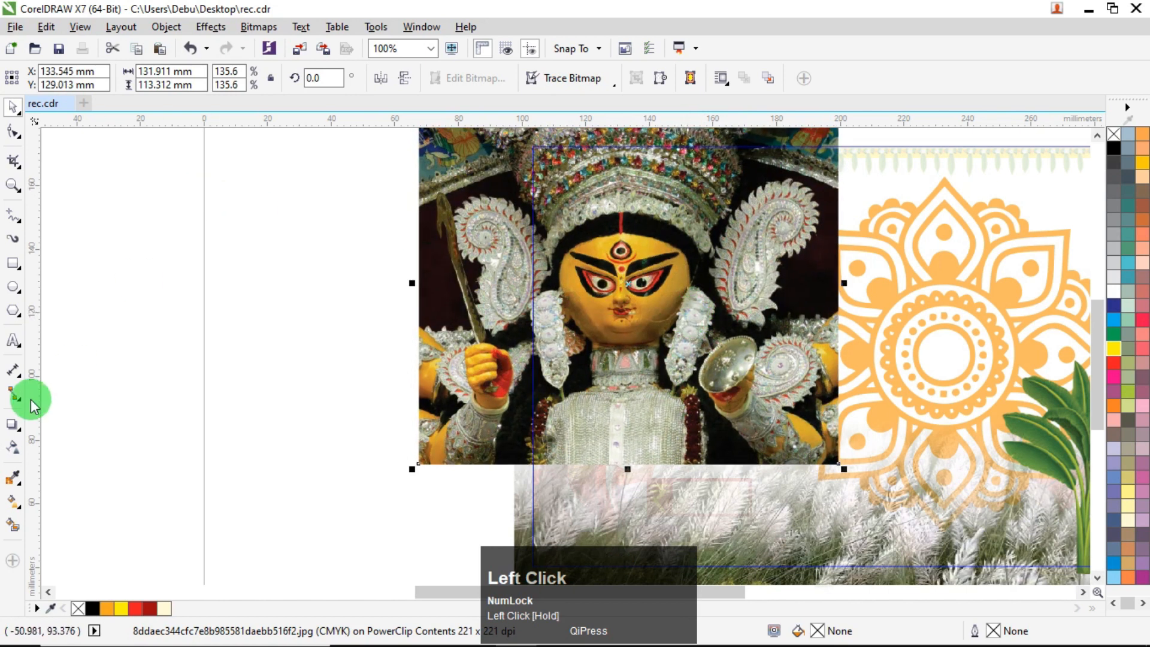
Fade the goddess photo downward with a linear transparency running from the neck to just above the dancing woman.
{"action": "left_click", "coordinate": [13, 448]}
{"action": "left_click_drag", "start_coordinate": [621, 346], "coordinate": [626, 463]}
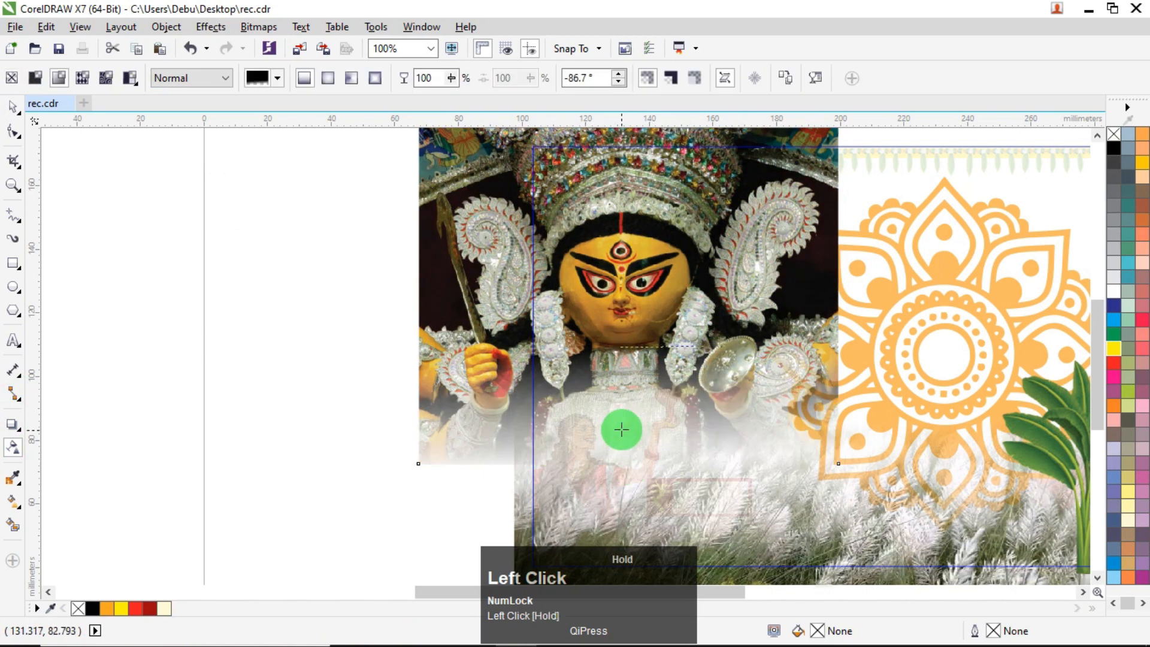
{"action": "left_click_drag", "start_coordinate": [619, 413], "coordinate": [618, 412]}
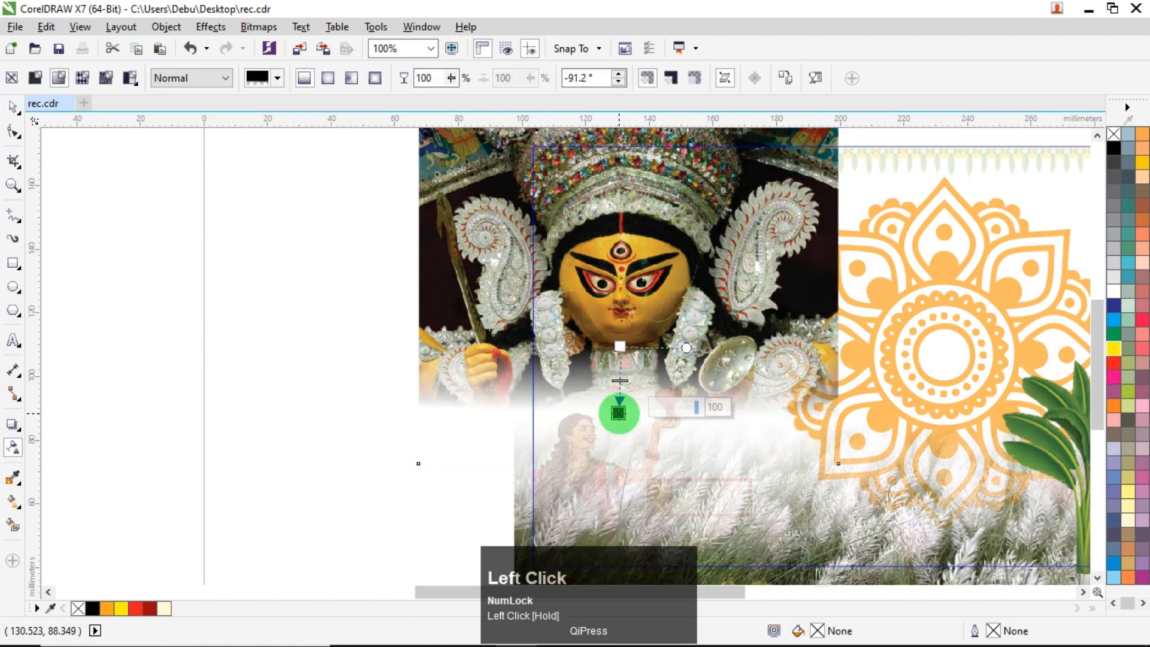
Convert the faded goddess photo to a bitmap and fade its right edge with a second linear transparency.
{"action": "left_click", "coordinate": [260, 28]}
{"action": "left_click", "coordinate": [276, 46]}
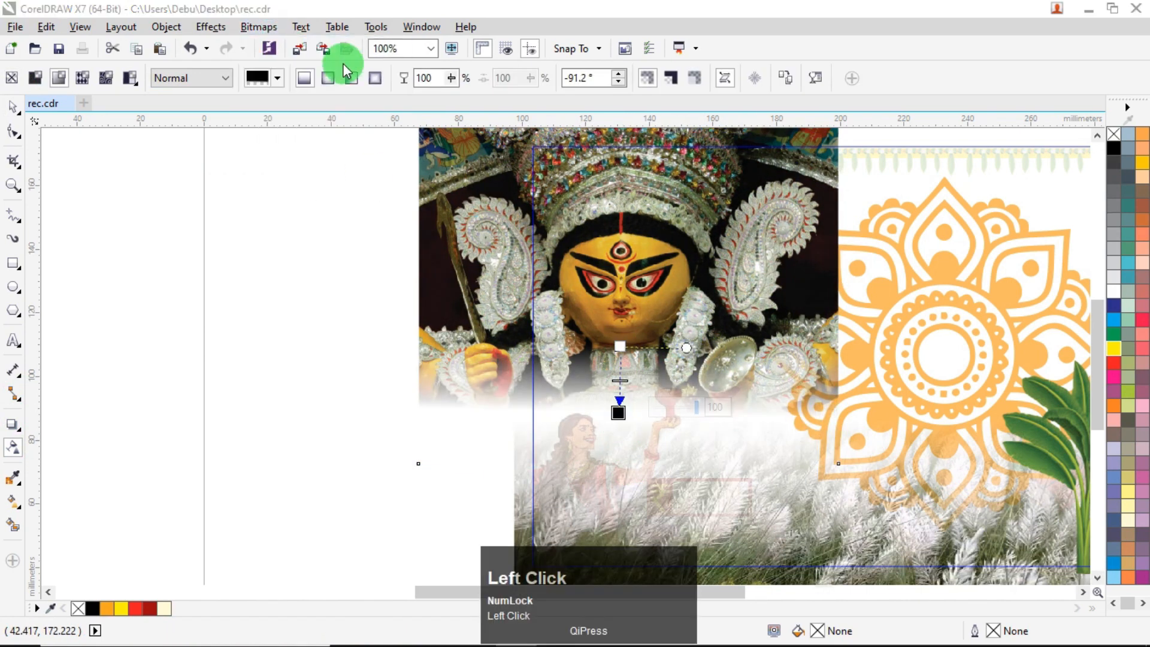
{"action": "left_click", "coordinate": [524, 400]}
{"action": "left_click_drag", "start_coordinate": [725, 258], "coordinate": [759, 258]}
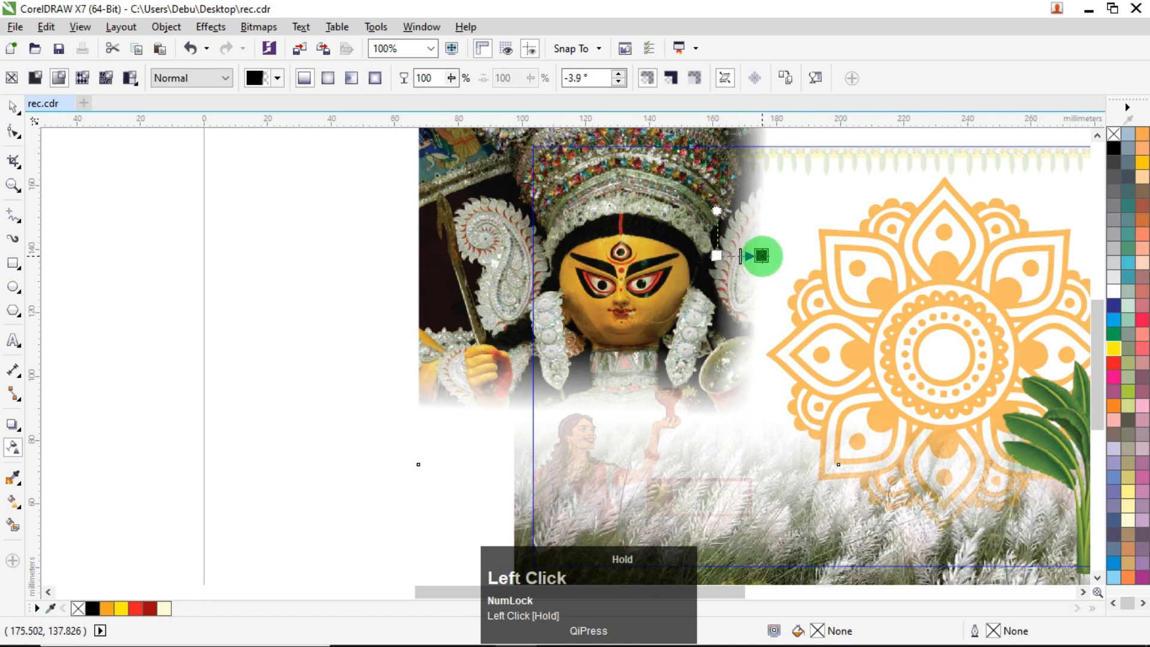
{"action": "left_click", "coordinate": [12, 105]}
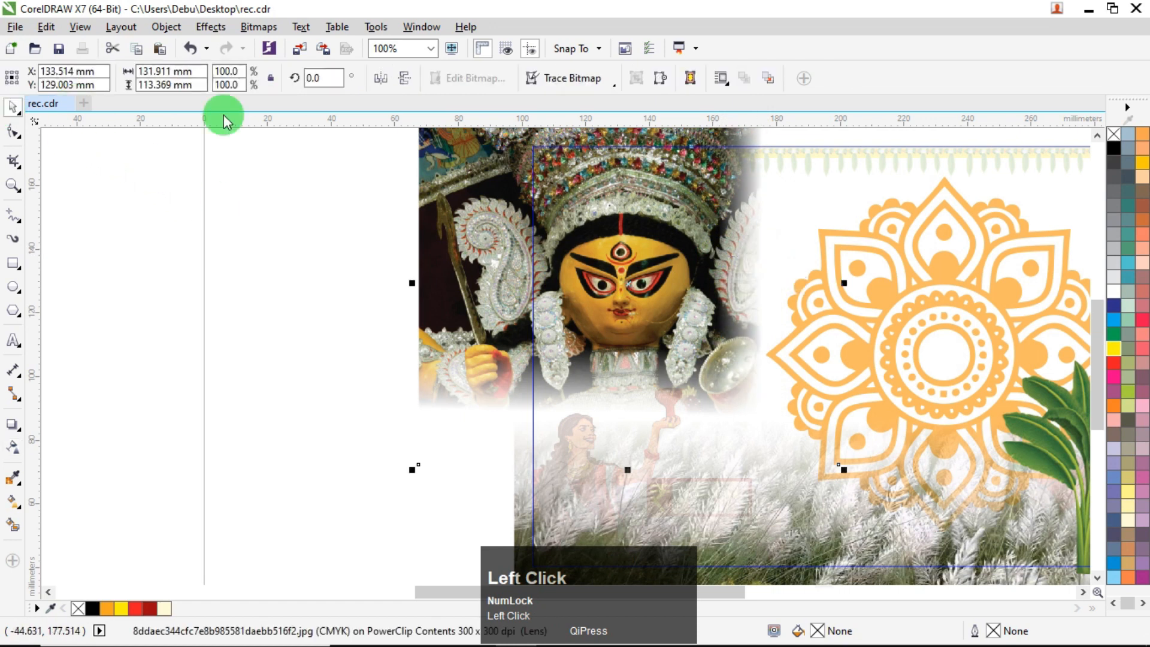
Narrow the goddess photo to about 123.4 mm wide, adjust its position and finish editing the PowerClip.
{"action": "left_click_drag", "start_coordinate": [843, 284], "coordinate": [815, 280]}
{"action": "left_click_drag", "start_coordinate": [644, 248], "coordinate": [648, 245]}
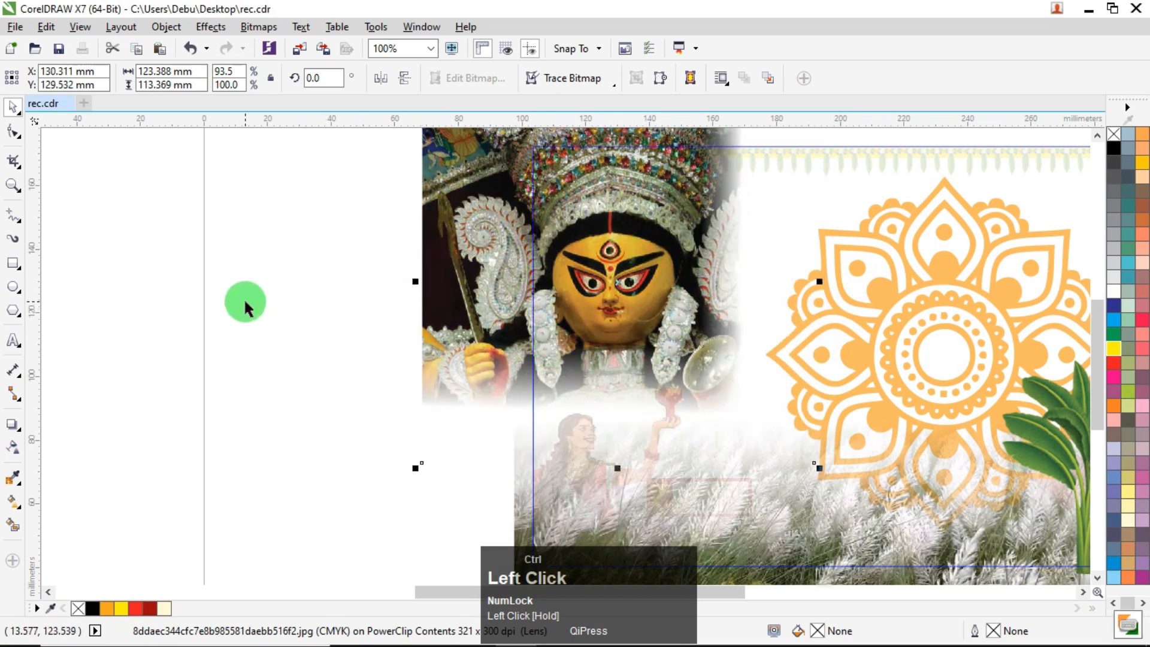
{"action": "left_click", "coordinate": [245, 302], "text": "ctrl"}
{"action": "left_click", "coordinate": [203, 269]}
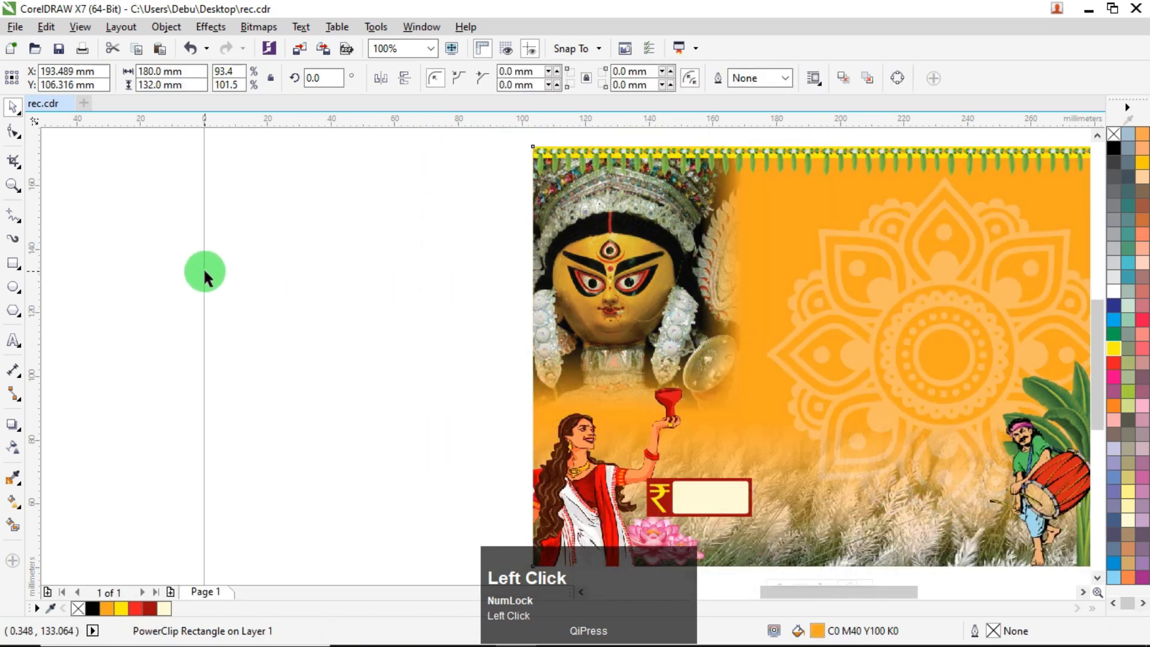
Group all the card artwork and send the group to the back of the page.
{"action": "scroll", "coordinate": [287, 283], "scroll_direction": "down", "scroll_amount": 1}
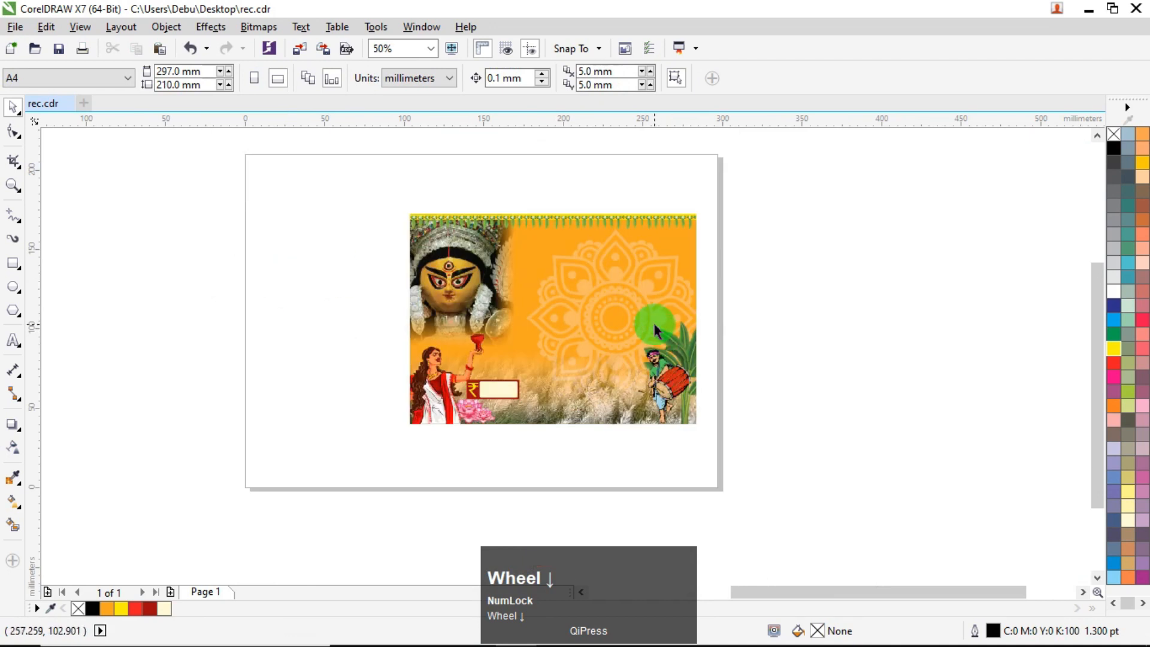
{"action": "left_click_drag", "start_coordinate": [339, 180], "coordinate": [762, 485]}
{"action": "right_click", "coordinate": [567, 294]}
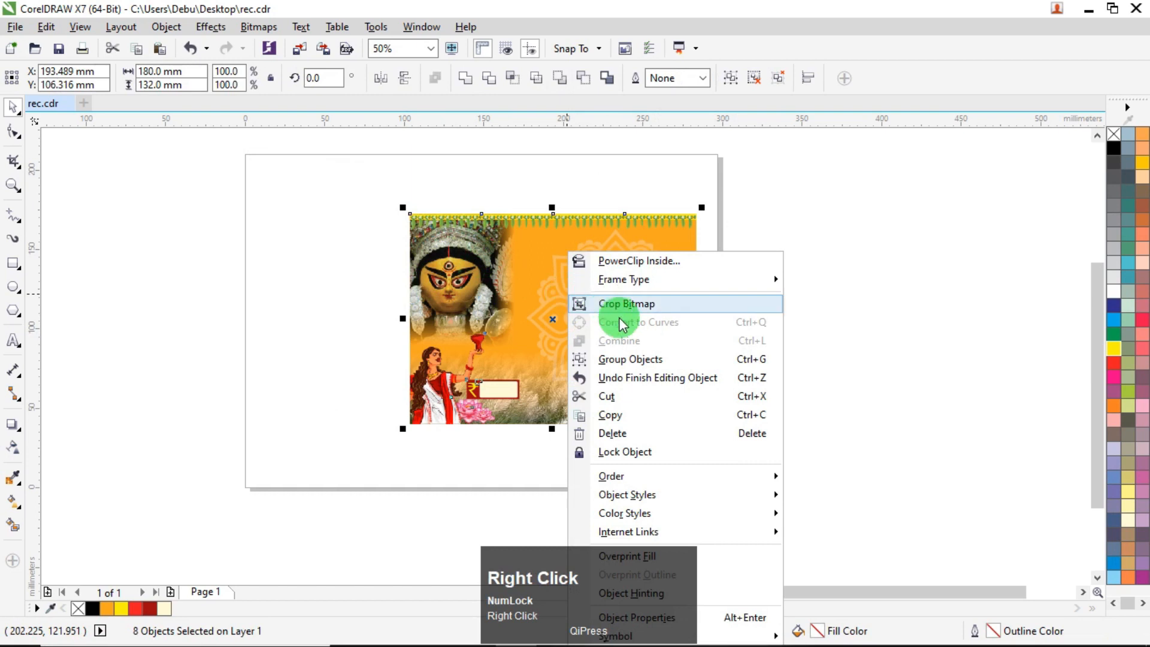
{"action": "left_click", "coordinate": [593, 358]}
{"action": "right_click", "coordinate": [616, 291]}
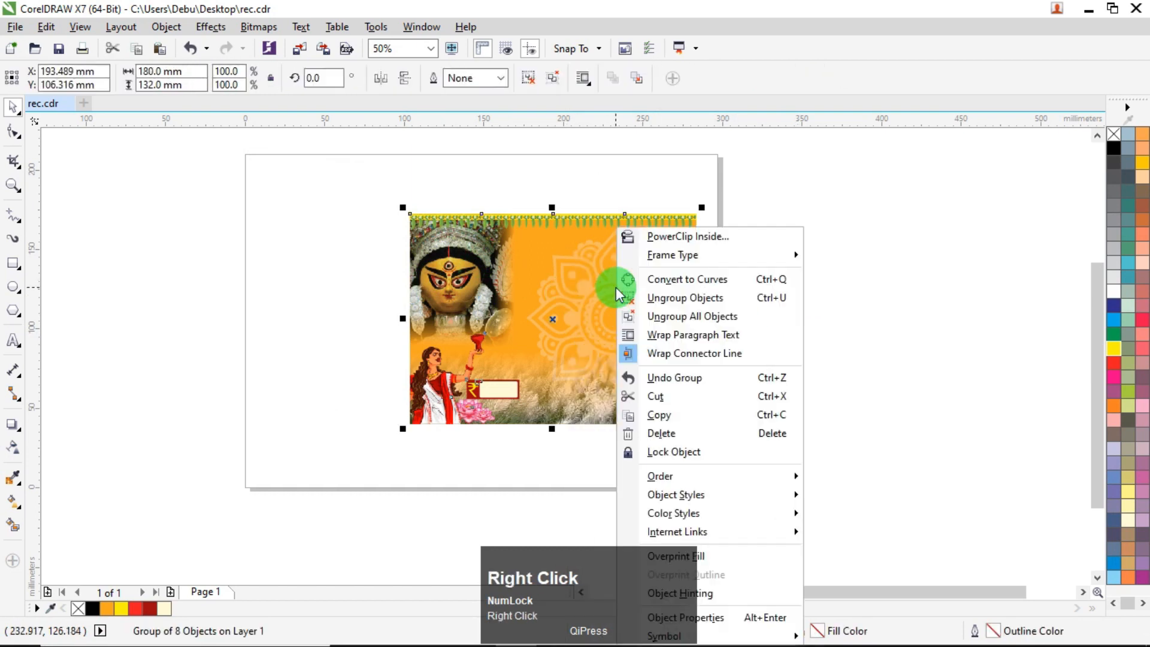
{"action": "left_click", "coordinate": [676, 476]}
{"action": "left_click", "coordinate": [864, 488]}
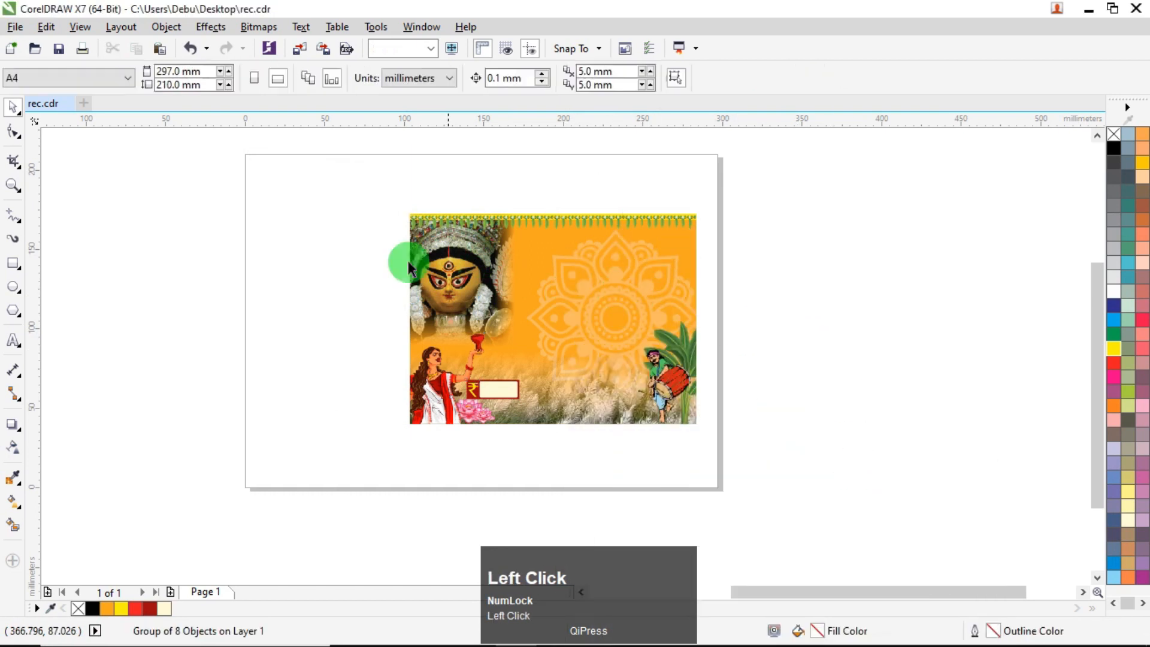
Move the grouped Bengali receipt text from outside the page onto the card's right half, over the mandala.
{"action": "scroll", "coordinate": [440, 297], "scroll_direction": "up", "scroll_amount": 3}
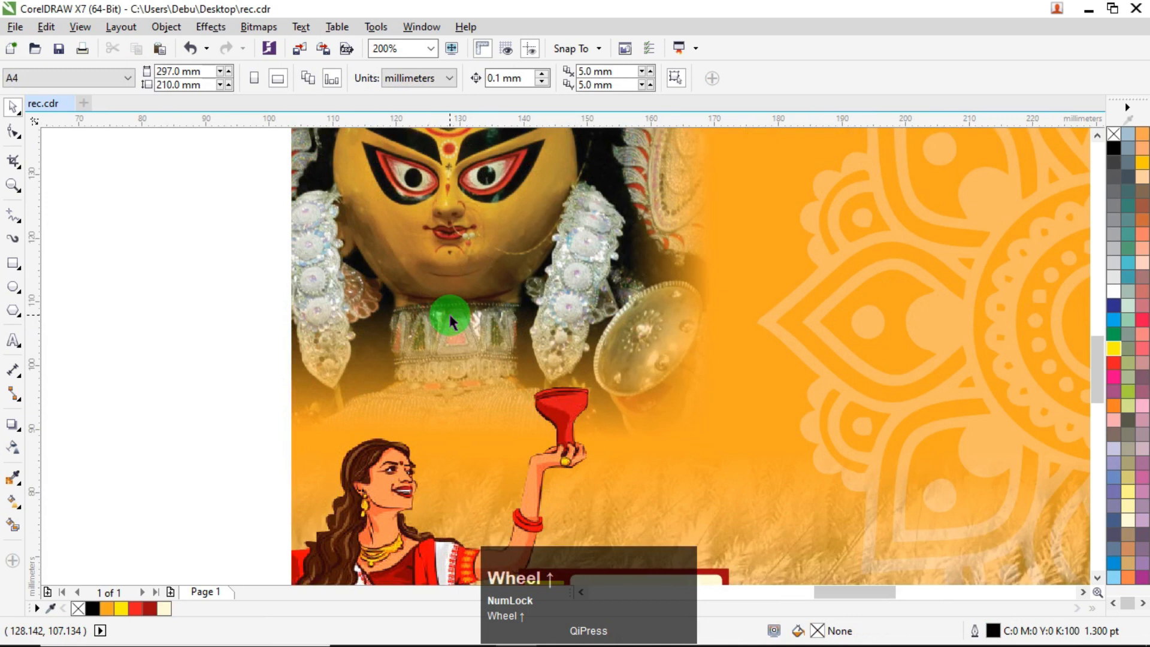
{"action": "scroll", "coordinate": [450, 318], "scroll_direction": "down", "scroll_amount": 6}
{"action": "scroll", "coordinate": [369, 273], "scroll_direction": "up", "scroll_amount": 1}
{"action": "left_click_drag", "start_coordinate": [385, 246], "coordinate": [251, 339]}
{"action": "left_click_drag", "start_coordinate": [283, 289], "coordinate": [609, 291]}
Nudge the Bengali text group slightly up and to the right on the card.
{"action": "scroll", "coordinate": [798, 270], "scroll_direction": "up", "scroll_amount": 1}
{"action": "scroll", "coordinate": [609, 291], "scroll_direction": "up", "scroll_amount": 2}
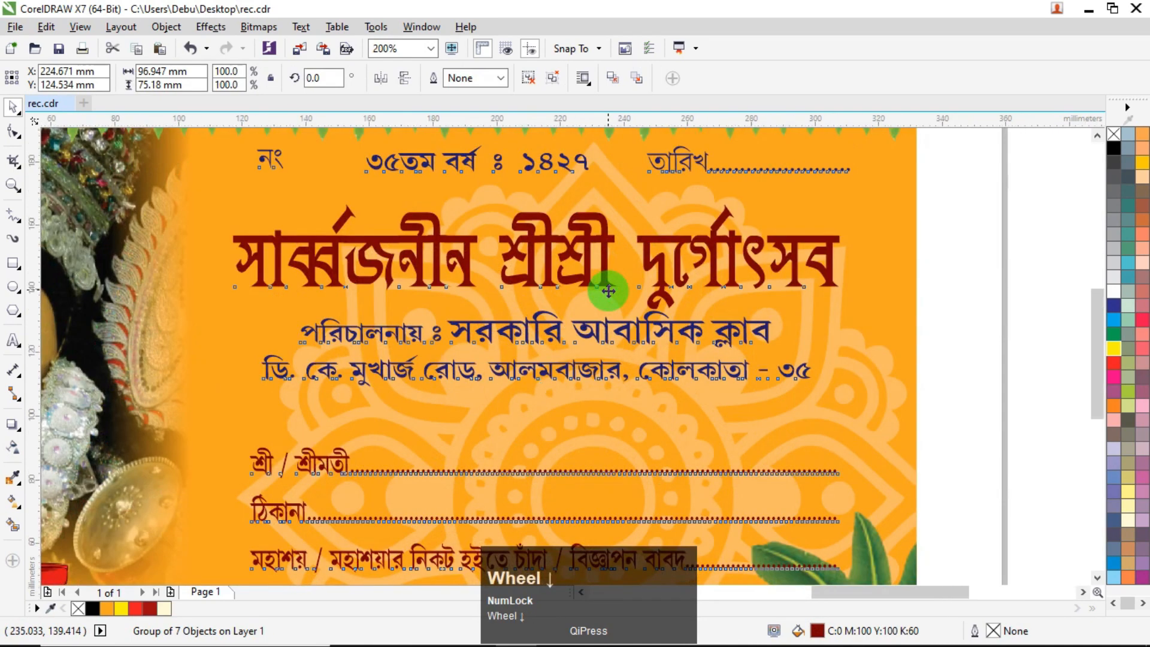
{"action": "scroll", "coordinate": [608, 291], "scroll_direction": "down", "scroll_amount": 2}
{"action": "key", "text": "Up"}
{"action": "key", "text": "Right"}
{"action": "key", "text": "Right"}
{"action": "key", "text": "Right"}
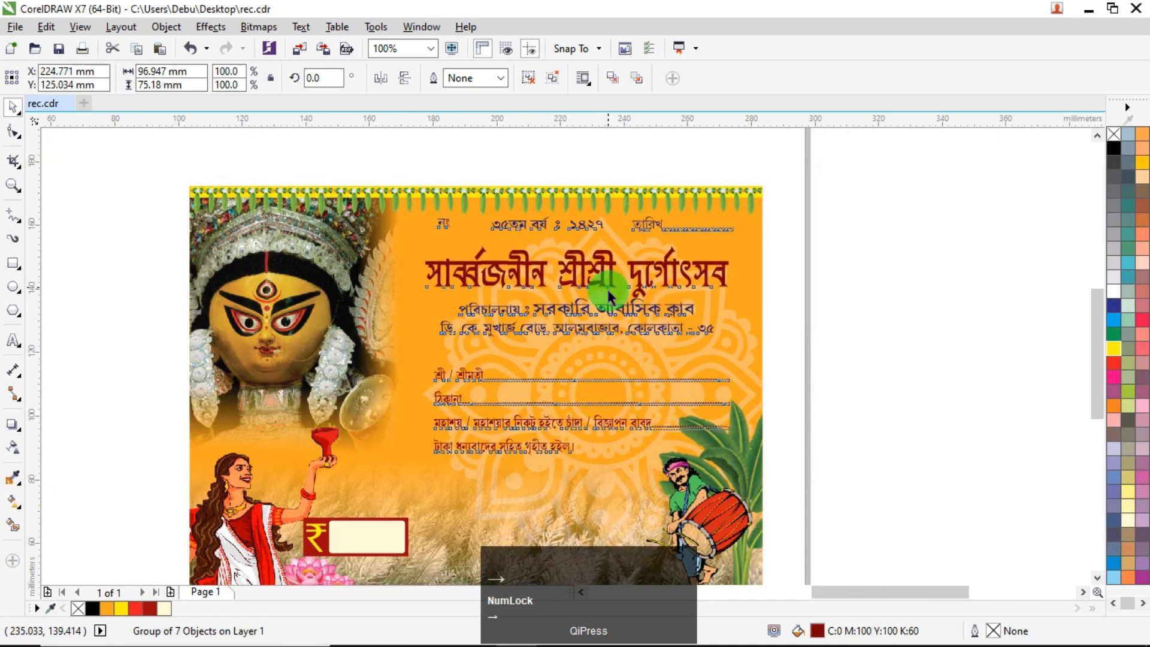
{"action": "left_click", "coordinate": [916, 274]}
Ungroup the card artwork behind the Bengali text.
{"action": "left_click", "coordinate": [297, 293]}
{"action": "left_click", "coordinate": [297, 293], "text": "ctrl"}
{"action": "left_click", "coordinate": [212, 279]}
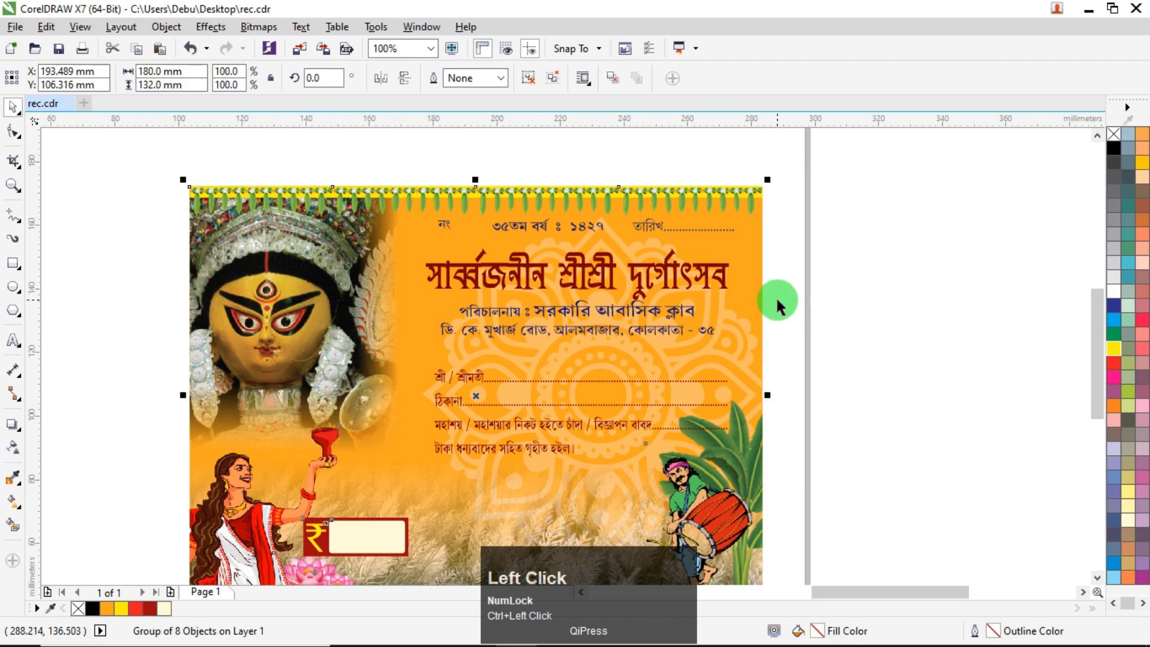
{"action": "key", "text": "ctrl+u"}
{"action": "left_click", "coordinate": [785, 282]}
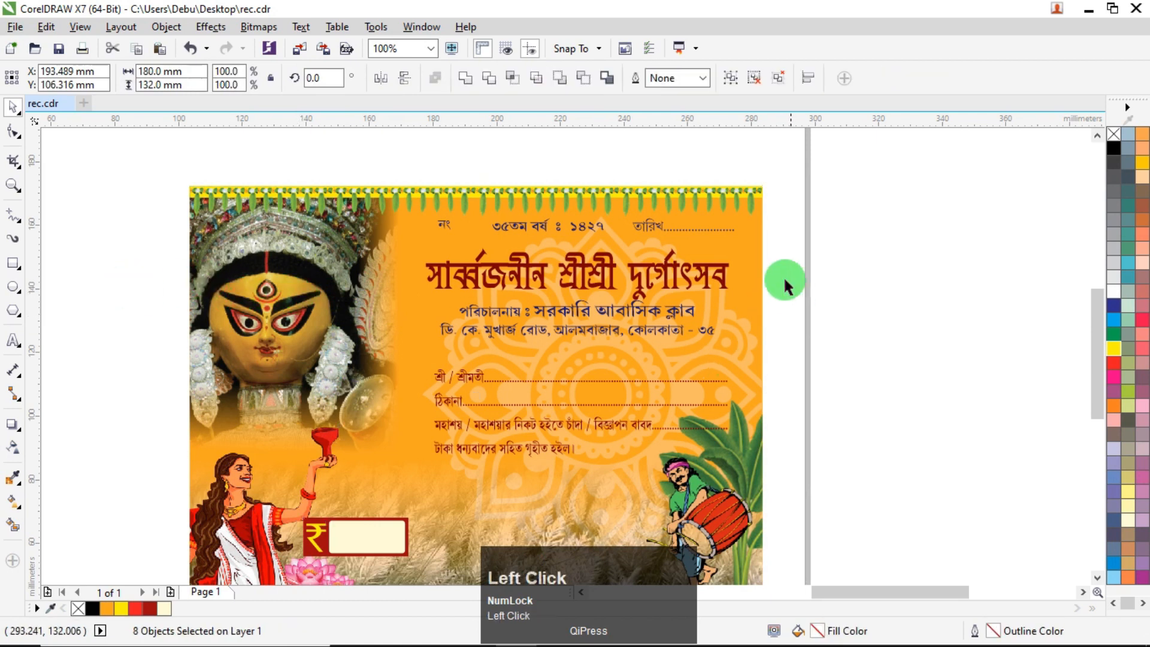
Enlarge the goddess photo inside the card's PowerClip to about 136 × 116.6 mm and finish editing the contents.
{"action": "left_click", "coordinate": [760, 258], "text": "ctrl"}
{"action": "left_click", "coordinate": [251, 294]}
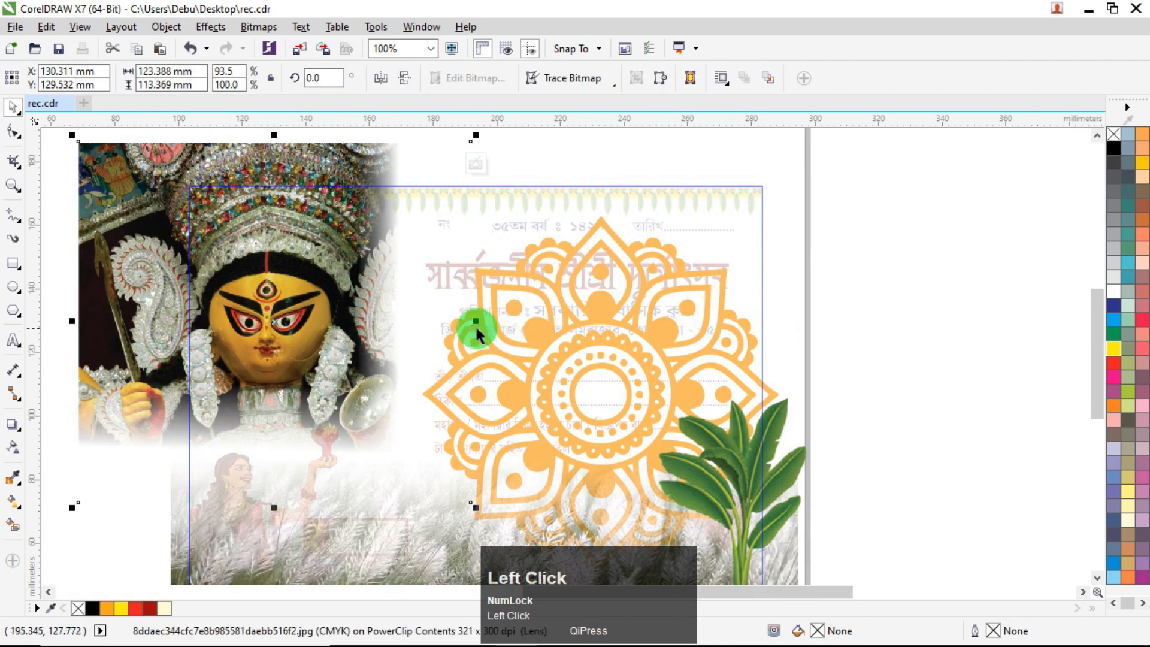
{"action": "left_click_drag", "start_coordinate": [478, 323], "coordinate": [507, 326]}
{"action": "left_click_drag", "start_coordinate": [499, 502], "coordinate": [531, 488]}
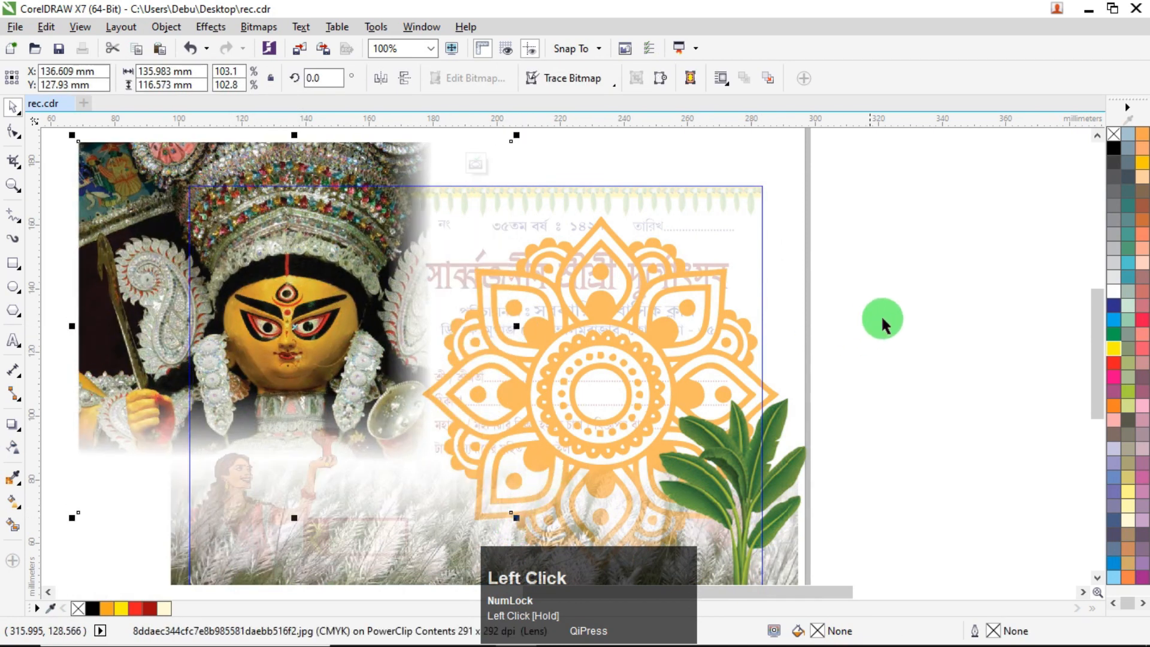
{"action": "left_click", "coordinate": [920, 296], "text": "ctrl"}
{"action": "left_click", "coordinate": [872, 296]}
{"action": "scroll", "coordinate": [872, 296], "scroll_direction": "down", "scroll_amount": 1}
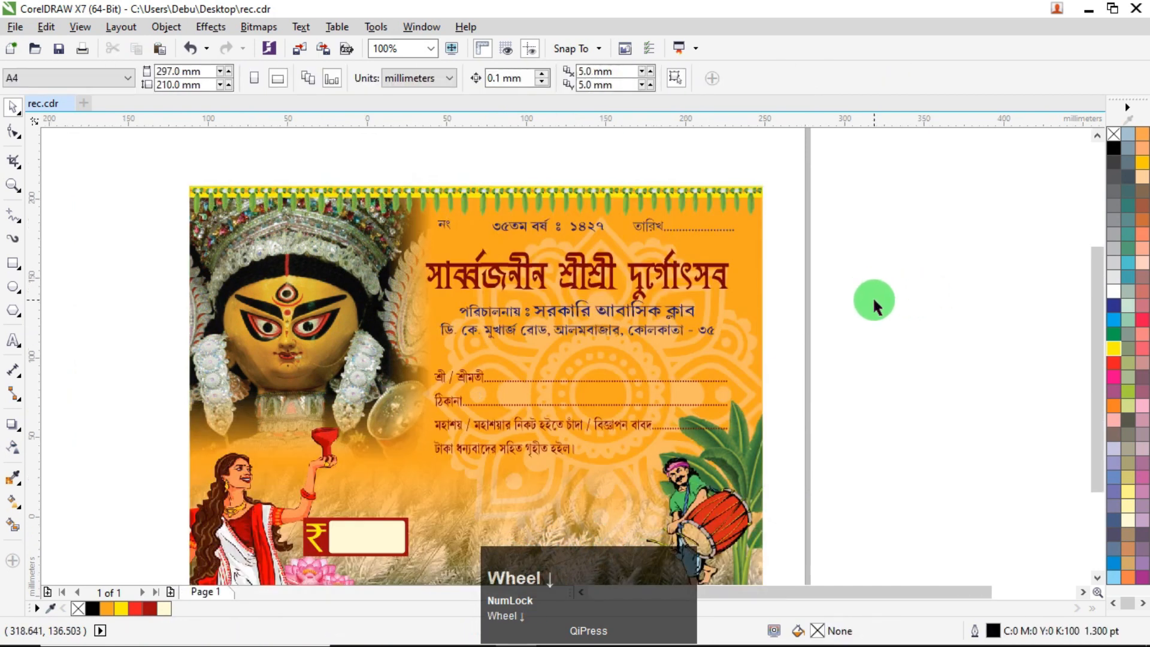
Move the Bengali signature label "আদায়কারী" onto the card beside the drummer, at about X 237.7 mm, Y 76.7 mm.
{"action": "scroll", "coordinate": [827, 300], "scroll_direction": "up", "scroll_amount": 1}
{"action": "left_click_drag", "start_coordinate": [537, 427], "coordinate": [443, 210]}
{"action": "left_click", "coordinate": [846, 348]}
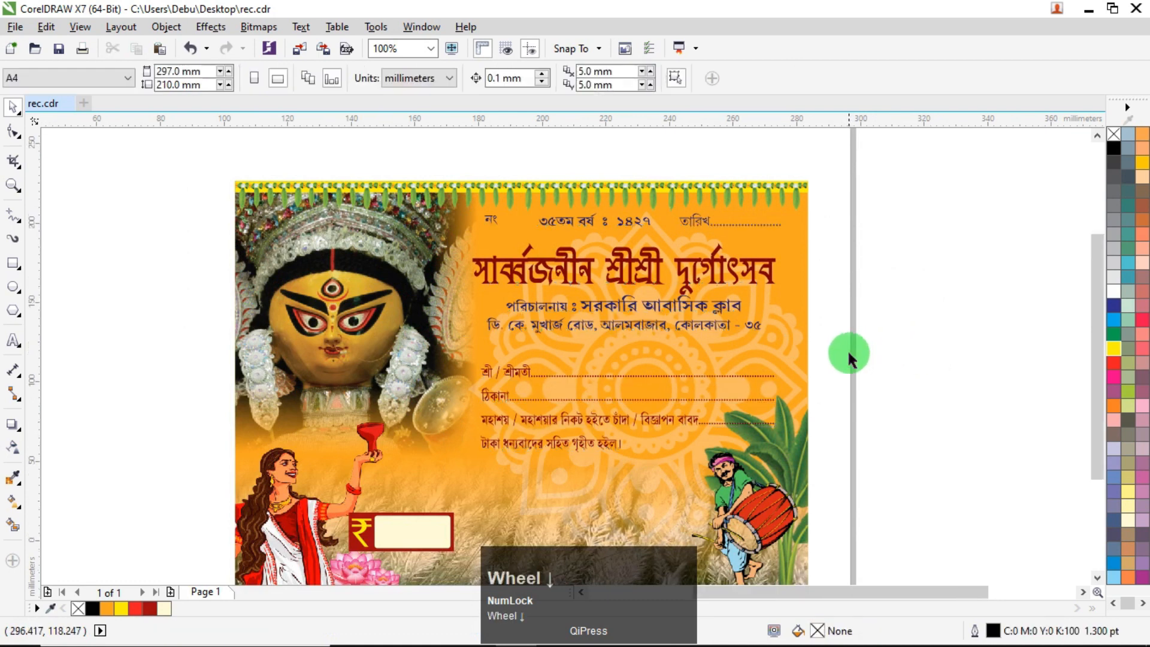
{"action": "scroll", "coordinate": [847, 348], "scroll_direction": "down", "scroll_amount": 2}
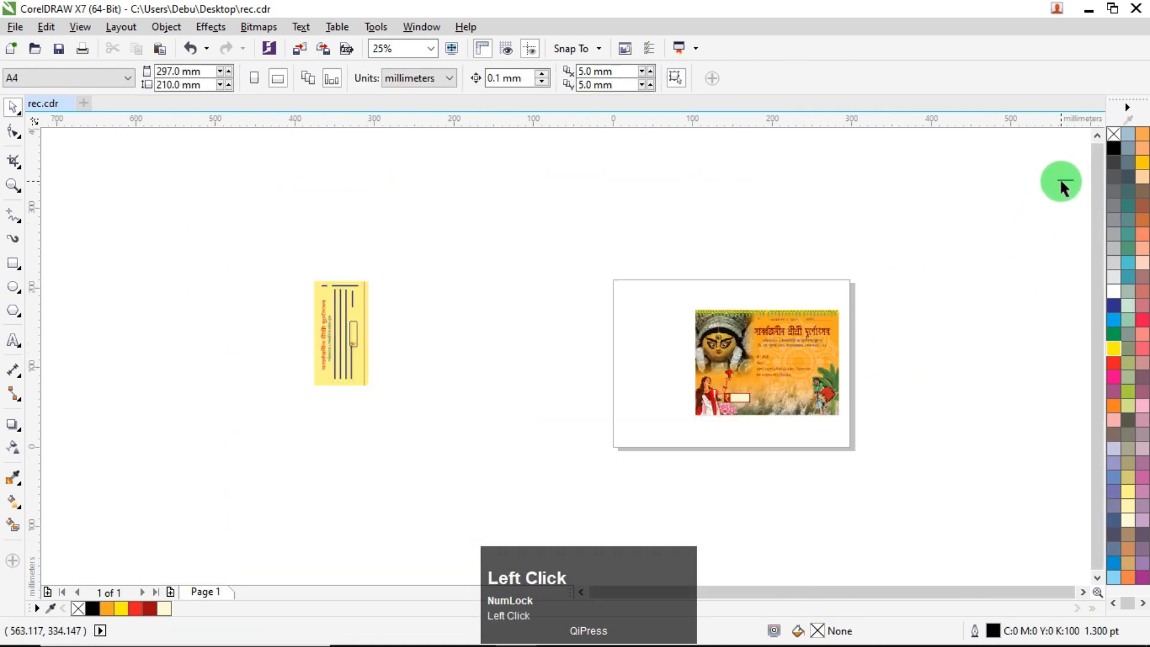
{"action": "left_click", "coordinate": [881, 380]}
{"action": "scroll", "coordinate": [880, 379], "scroll_direction": "up", "scroll_amount": 2}
{"action": "left_click_drag", "start_coordinate": [928, 325], "coordinate": [607, 344]}
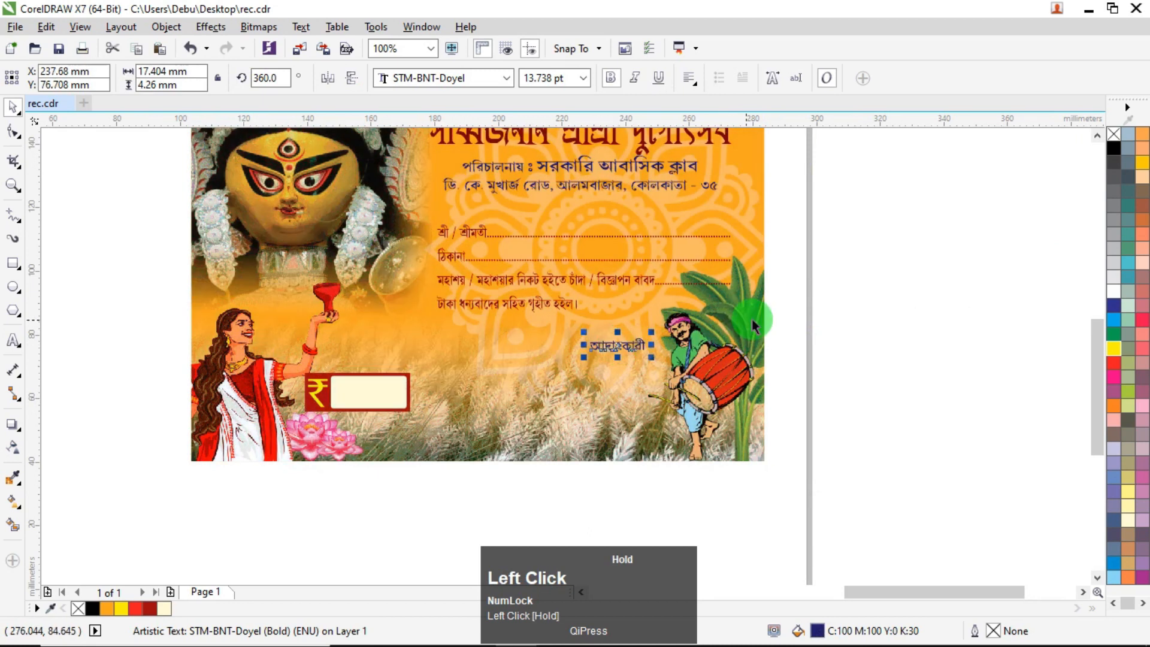
{"action": "left_click", "coordinate": [790, 322]}
{"action": "scroll", "coordinate": [727, 288], "scroll_direction": "down", "scroll_amount": 1}
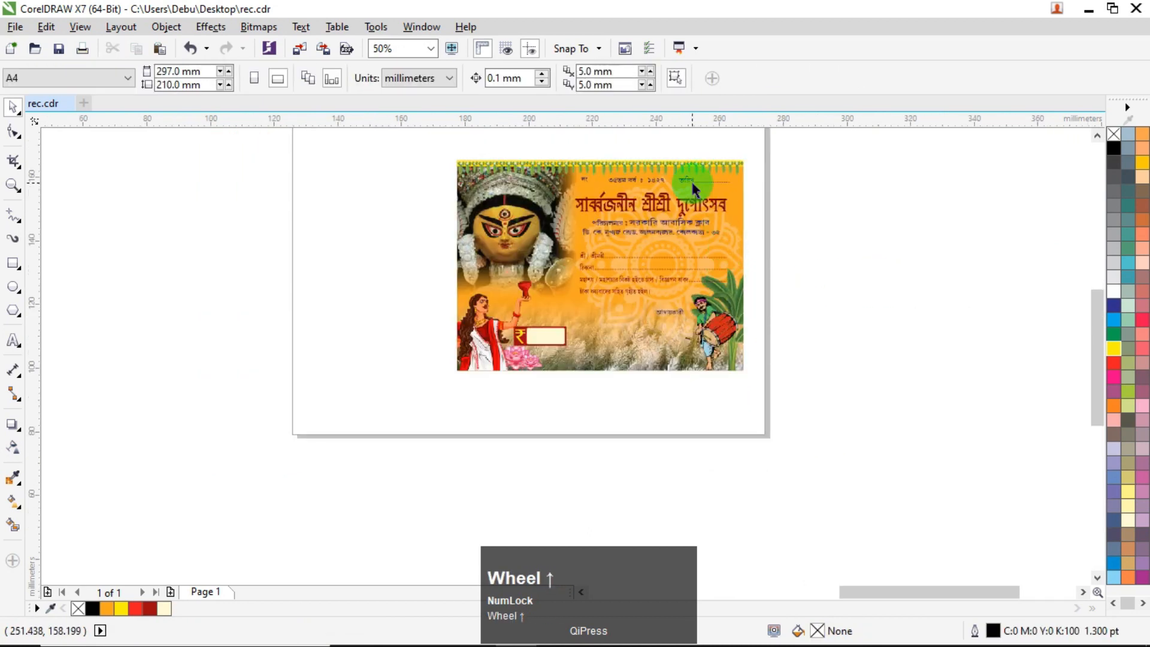
{"action": "scroll", "coordinate": [693, 190], "scroll_direction": "up", "scroll_amount": 1}
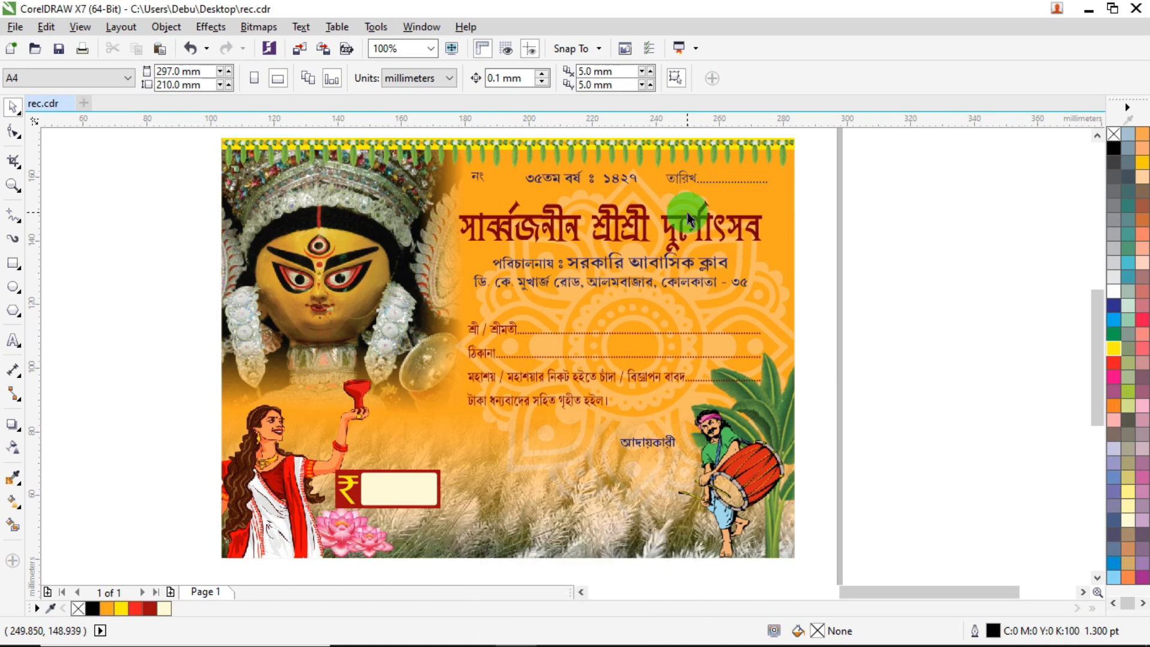
Move the yellow counterfoil from outside the page to beside the card's left edge and group its objects.
{"action": "scroll", "coordinate": [691, 219], "scroll_direction": "down", "scroll_amount": 2}
{"action": "left_click_drag", "start_coordinate": [232, 185], "coordinate": [548, 215]}
{"action": "scroll", "coordinate": [549, 198], "scroll_direction": "up", "scroll_amount": 2}
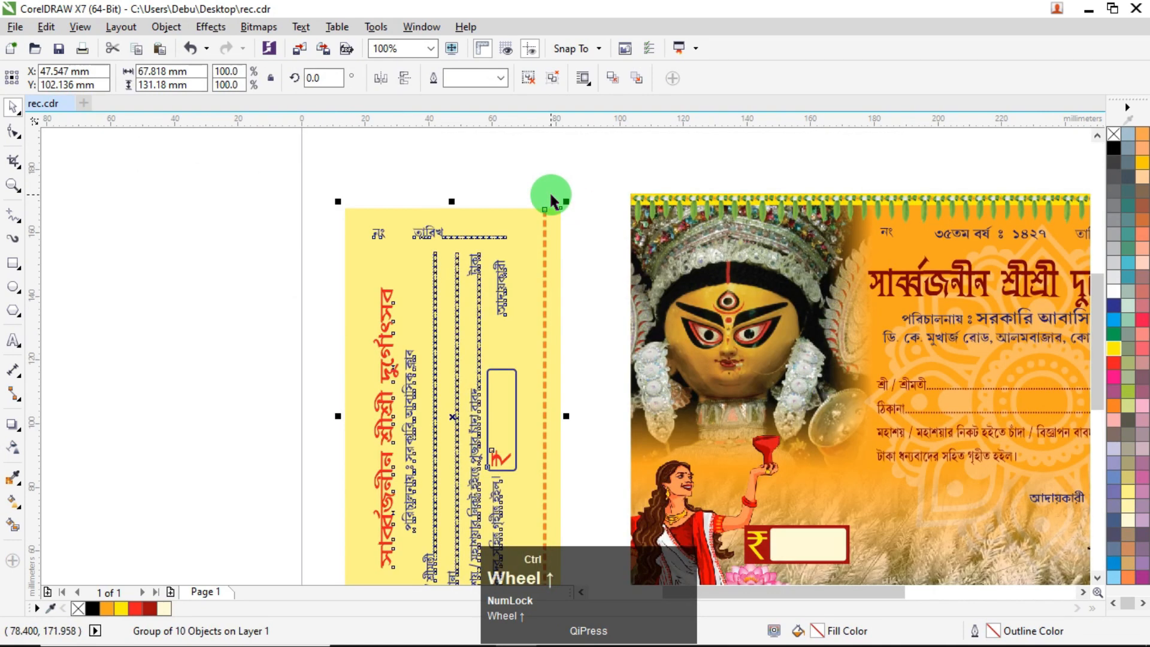
{"action": "key", "text": "ctrl+g"}
Place the counterfoil flush against the card's left edge and centre it vertically with the card.
{"action": "scroll", "coordinate": [597, 206], "scroll_direction": "up", "scroll_amount": 2}
{"action": "left_click_drag", "start_coordinate": [362, 288], "coordinate": [667, 280]}
{"action": "left_click", "coordinate": [838, 319], "text": "shift"}
{"action": "scroll", "coordinate": [687, 343], "scroll_direction": "down", "scroll_amount": 1}
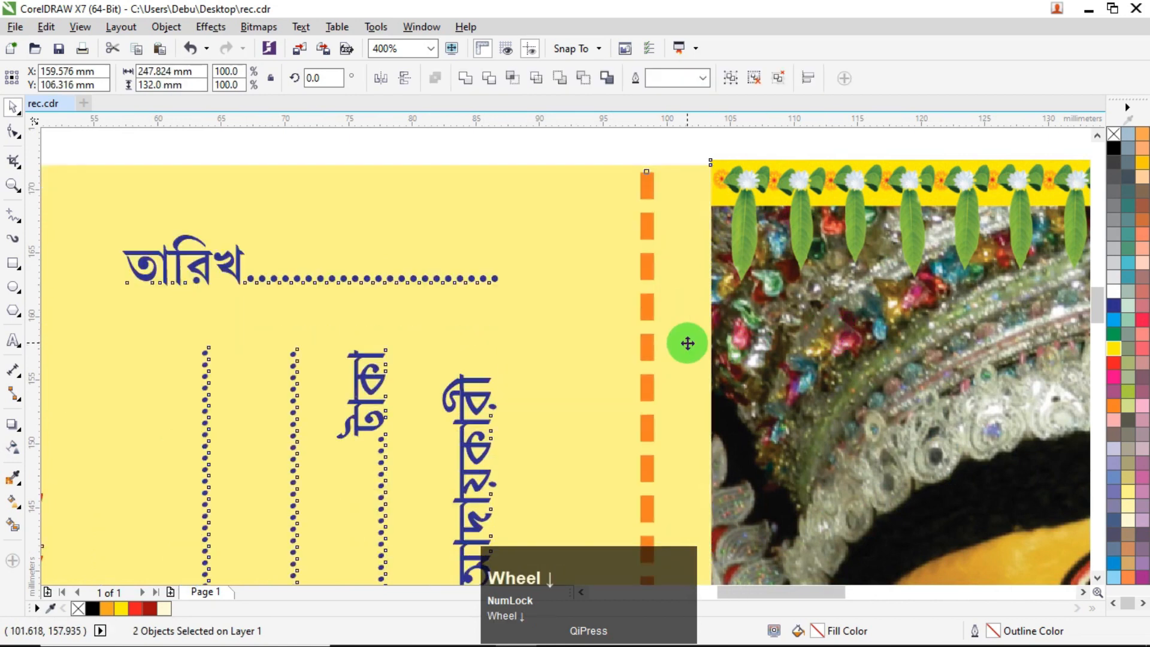
{"action": "scroll", "coordinate": [687, 343], "scroll_direction": "down", "scroll_amount": 2}
{"action": "left_click", "coordinate": [650, 324]}
{"action": "scroll", "coordinate": [688, 321], "scroll_direction": "up", "scroll_amount": 2}
{"action": "left_click", "coordinate": [698, 315]}
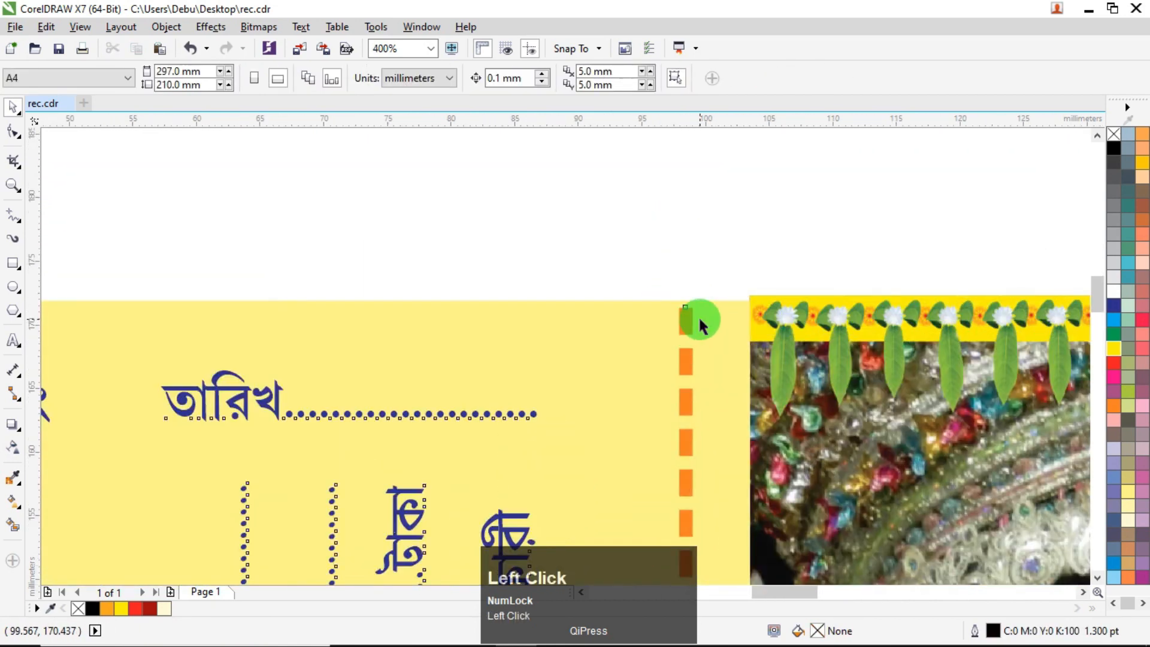
Stretch the counterfoil towards the card's full height and set its height to exactly 132 mm.
{"action": "scroll", "coordinate": [628, 278], "scroll_direction": "up", "scroll_amount": 1}
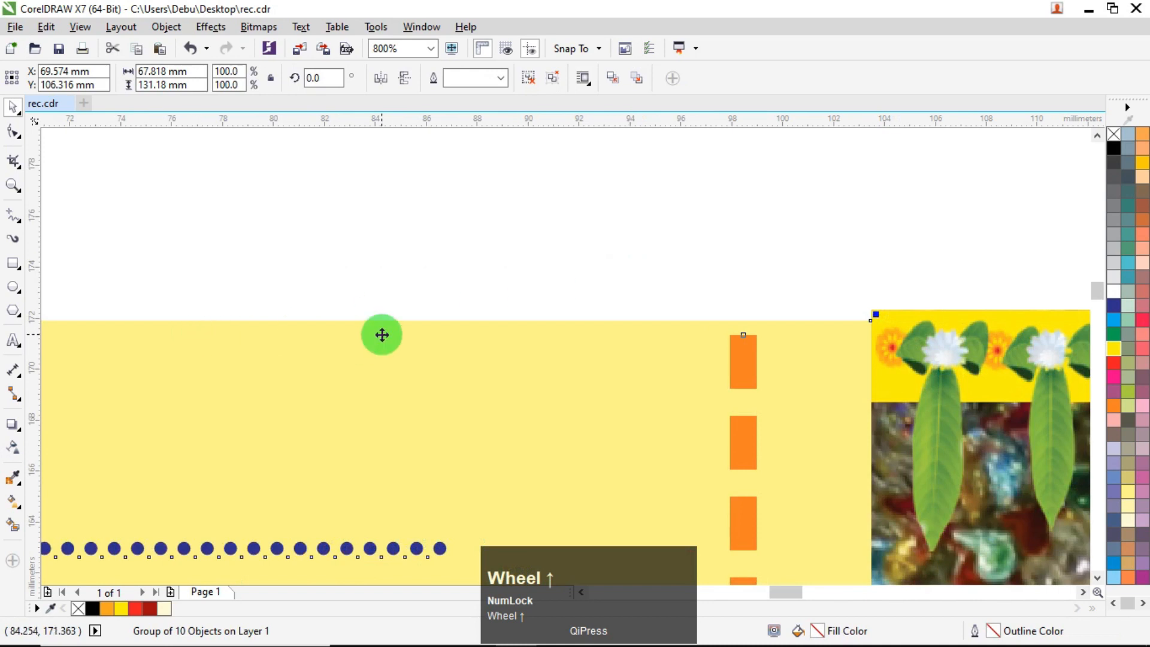
{"action": "scroll", "coordinate": [382, 335], "scroll_direction": "down", "scroll_amount": 1}
{"action": "left_click_drag", "start_coordinate": [196, 323], "coordinate": [205, 315]}
{"action": "left_click", "coordinate": [447, 262]}
{"action": "scroll", "coordinate": [549, 328], "scroll_direction": "up", "scroll_amount": 2}
{"action": "left_click", "coordinate": [567, 377]}
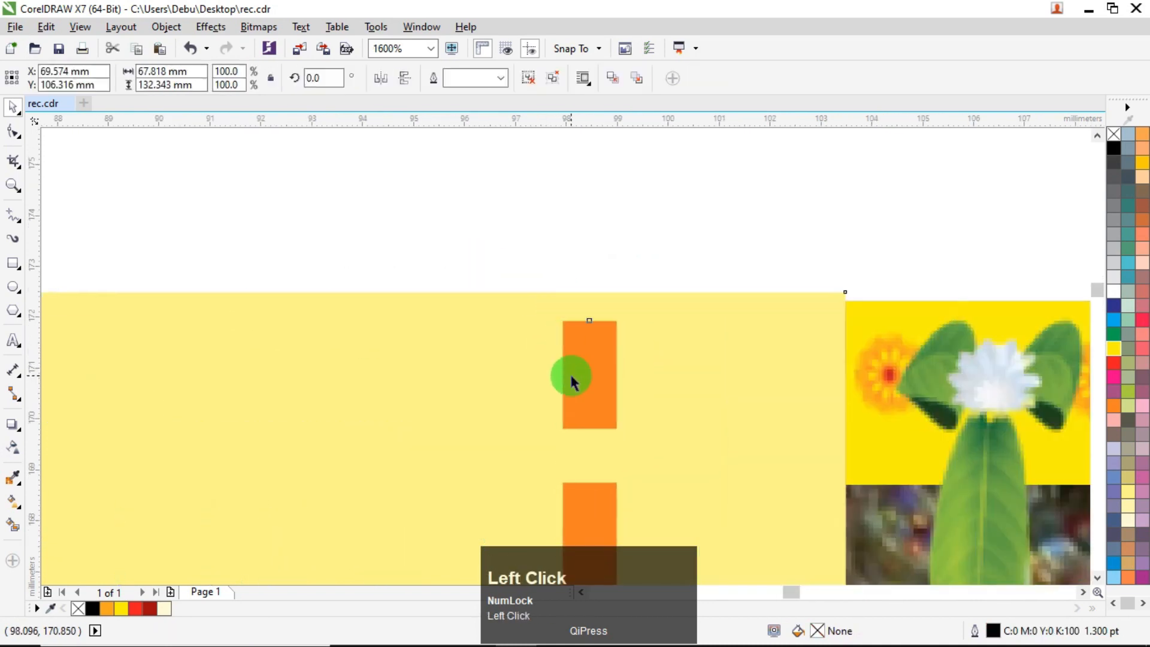
{"action": "left_click", "coordinate": [197, 85]}
{"action": "type", "text": "132"}
{"action": "key", "text": "Return"}
Try to centre the counterfoil and the card vertically on each other, and undo that alignment.
{"action": "left_click", "coordinate": [916, 395], "text": "shift"}
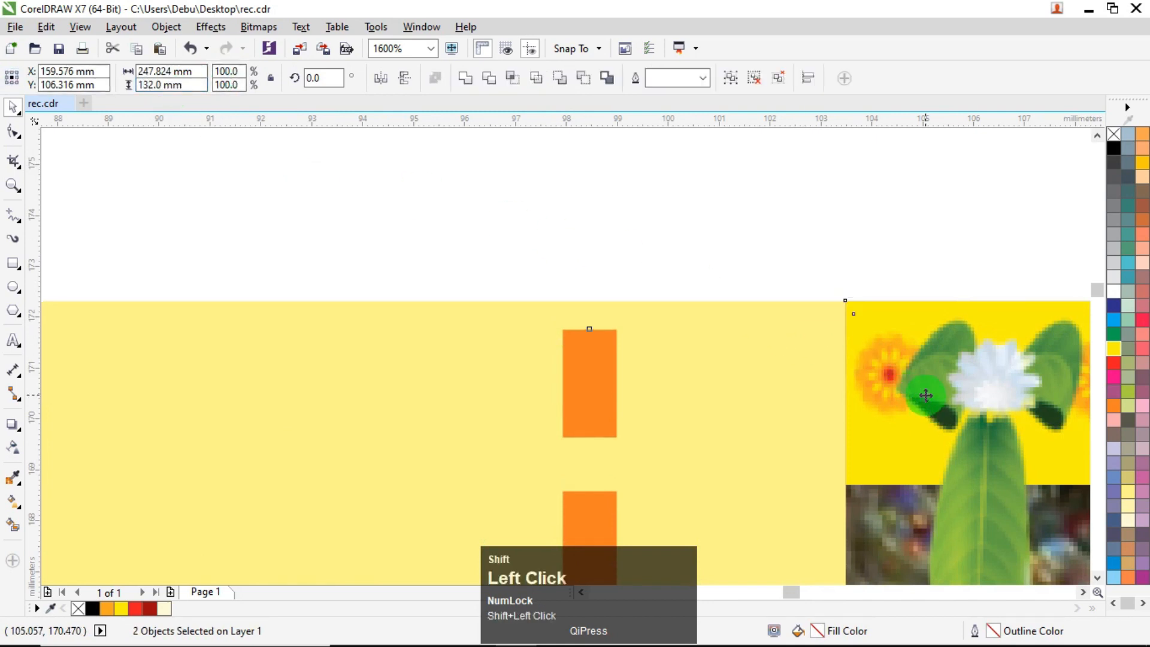
{"action": "key", "text": "e"}
{"action": "key", "text": "ctrl+z"}
Move the counterfoil away from the card and bring it back closer, leaving a small gap at the card's left edge.
{"action": "scroll", "coordinate": [671, 302], "scroll_direction": "down", "scroll_amount": 4}
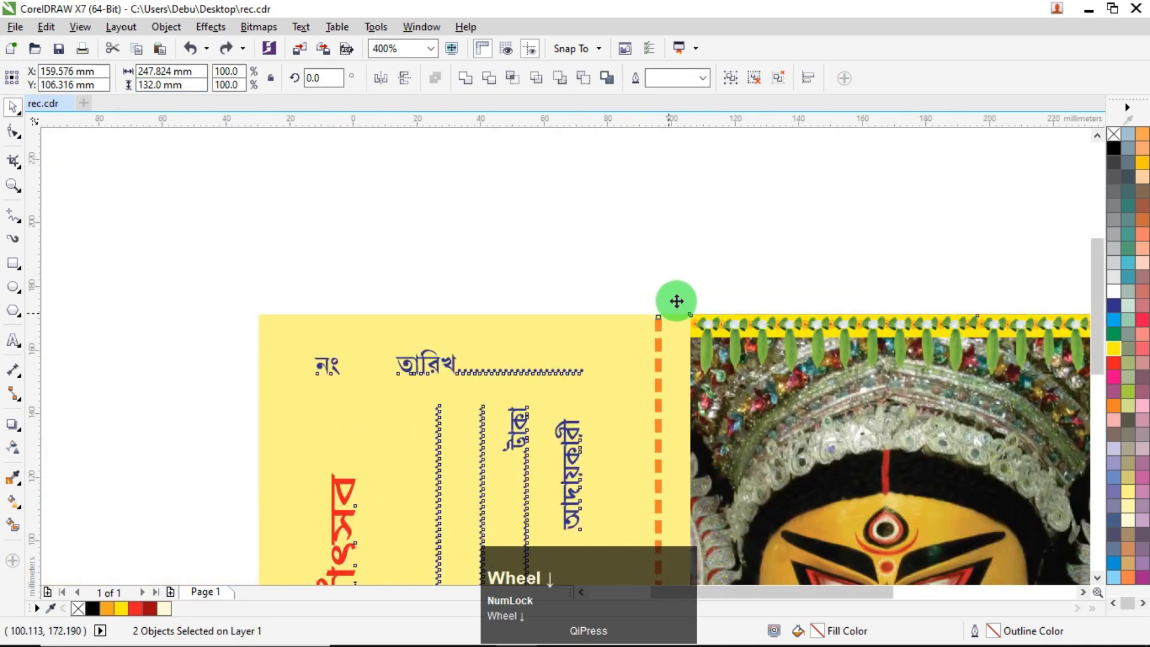
{"action": "scroll", "coordinate": [666, 286], "scroll_direction": "down", "scroll_amount": 2}
{"action": "left_click", "coordinate": [564, 267]}
{"action": "left_click_drag", "start_coordinate": [647, 341], "coordinate": [504, 344]}
{"action": "left_click_drag", "start_coordinate": [942, 247], "coordinate": [589, 446]}
{"action": "left_click_drag", "start_coordinate": [514, 316], "coordinate": [650, 318]}
{"action": "scroll", "coordinate": [666, 307], "scroll_direction": "up", "scroll_amount": 4}
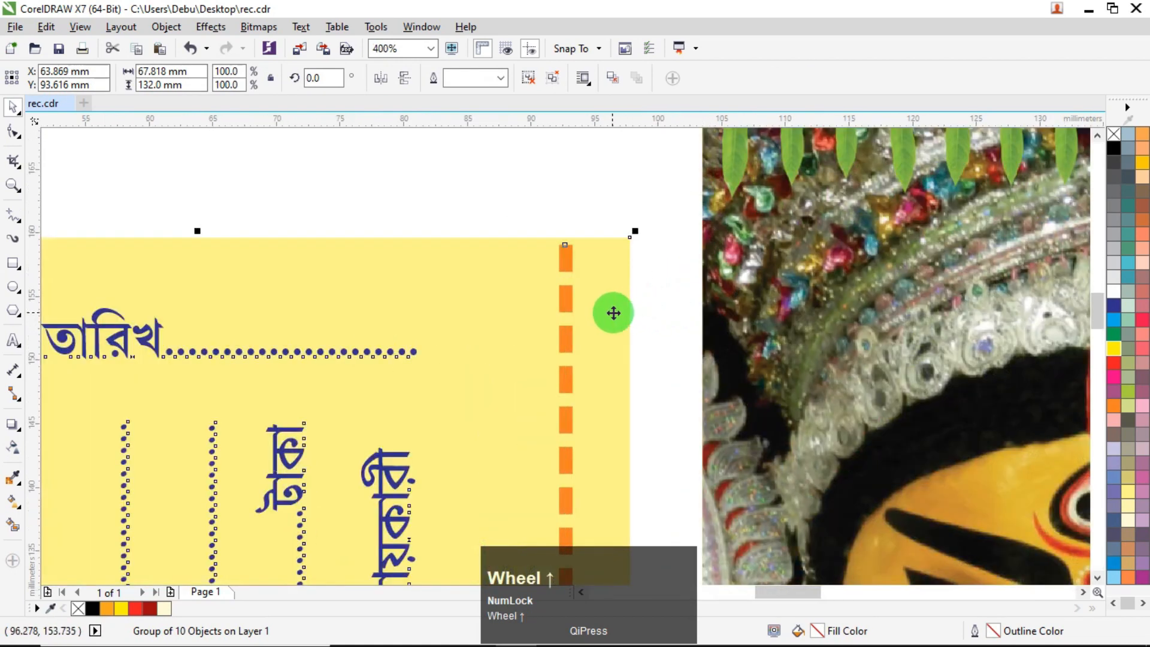
Join the counterfoil to the card's left edge without a gap and align the two vertically.
{"action": "left_click", "coordinate": [895, 223]}
{"action": "left_click", "coordinate": [547, 150]}
{"action": "left_click_drag", "start_coordinate": [664, 306], "coordinate": [671, 308]}
{"action": "left_click", "coordinate": [677, 310], "text": "shift"}
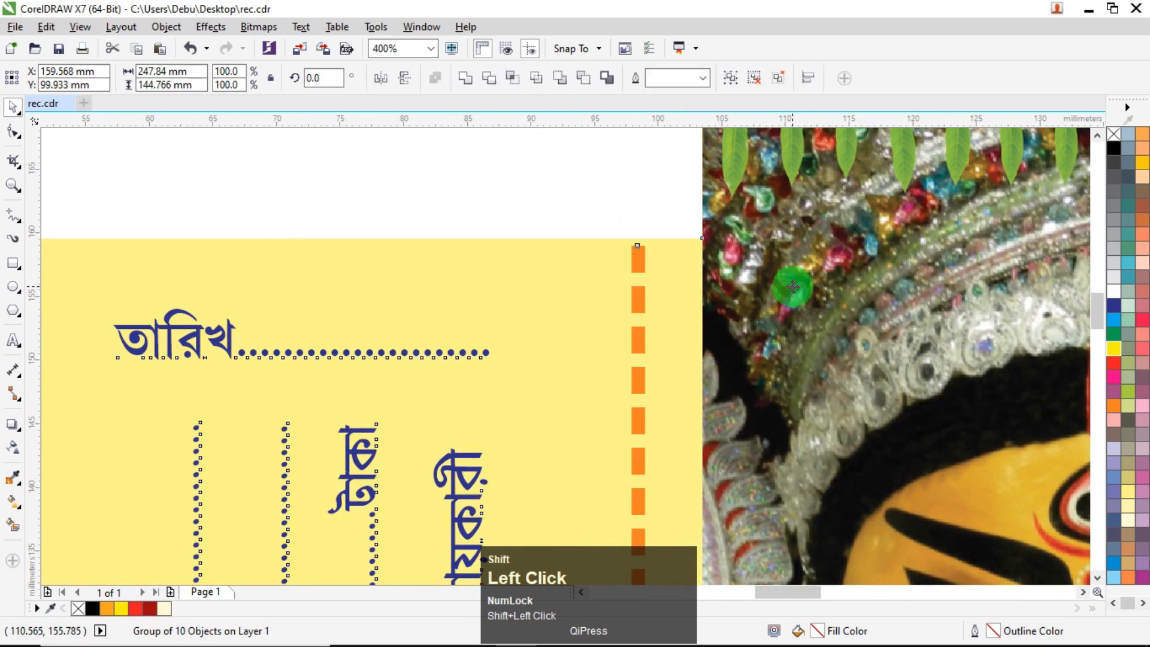
{"action": "scroll", "coordinate": [665, 317], "scroll_direction": "down", "scroll_amount": 2}
{"action": "scroll", "coordinate": [616, 306], "scroll_direction": "down", "scroll_amount": 1}
{"action": "left_click", "coordinate": [727, 360]}
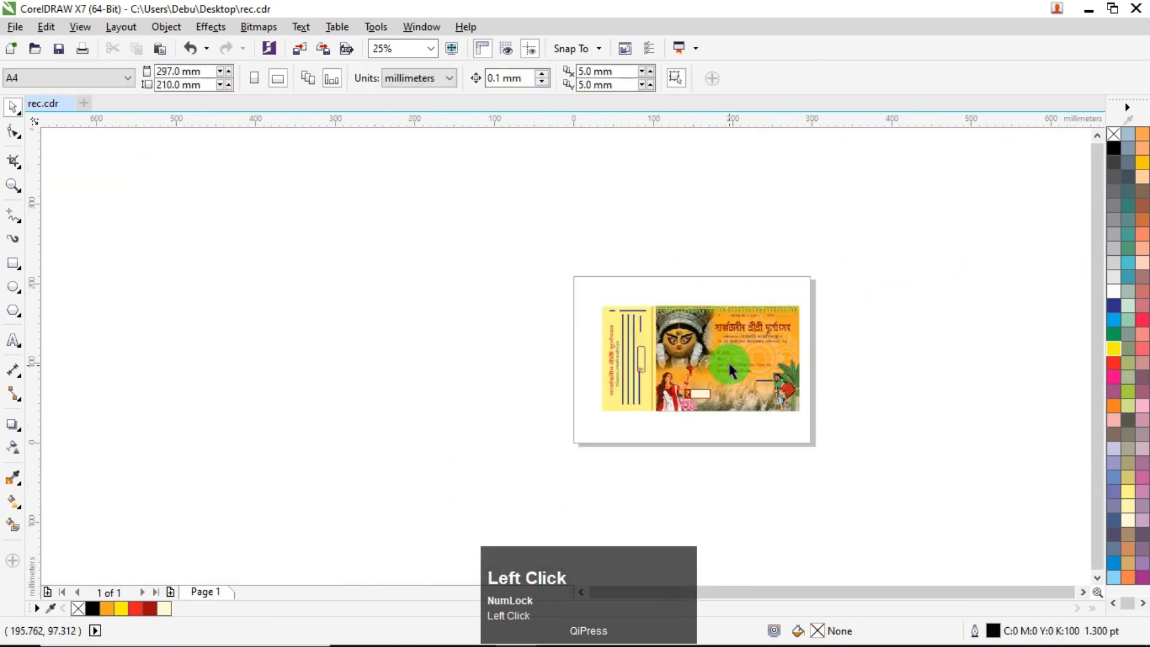
Ungroup the card artwork and shrink the two lotus flowers beside the woman to about 32.8 × 19.5 mm.
{"action": "scroll", "coordinate": [773, 396], "scroll_direction": "up", "scroll_amount": 3}
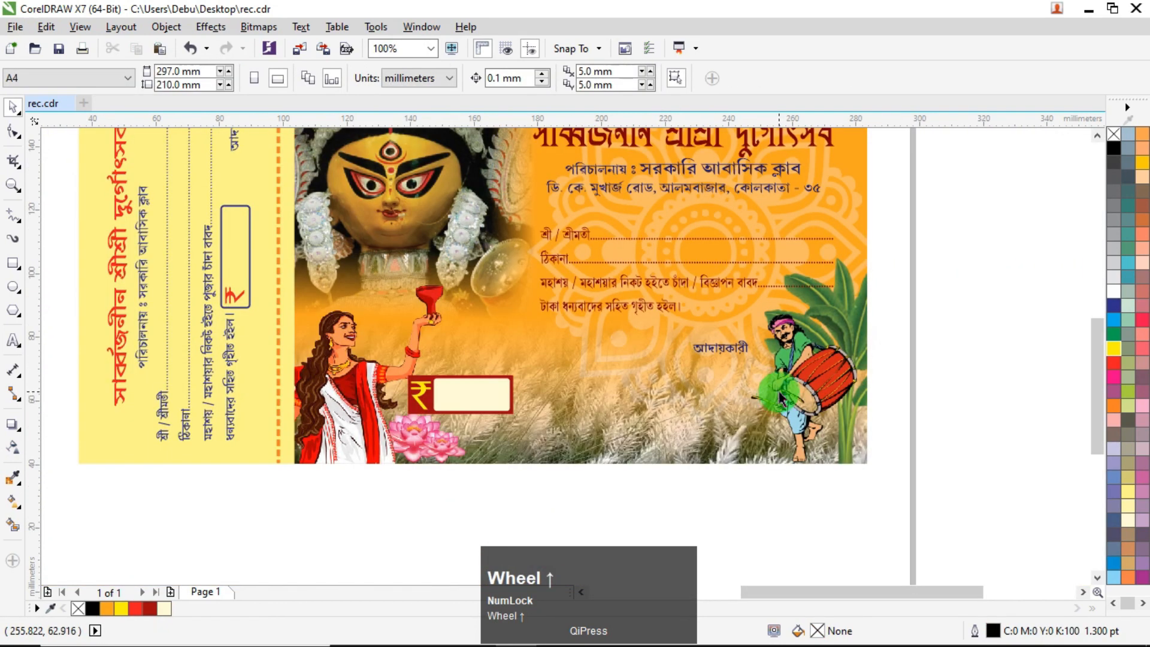
{"action": "scroll", "coordinate": [777, 395], "scroll_direction": "down", "scroll_amount": 1}
{"action": "scroll", "coordinate": [776, 294], "scroll_direction": "up", "scroll_amount": 1}
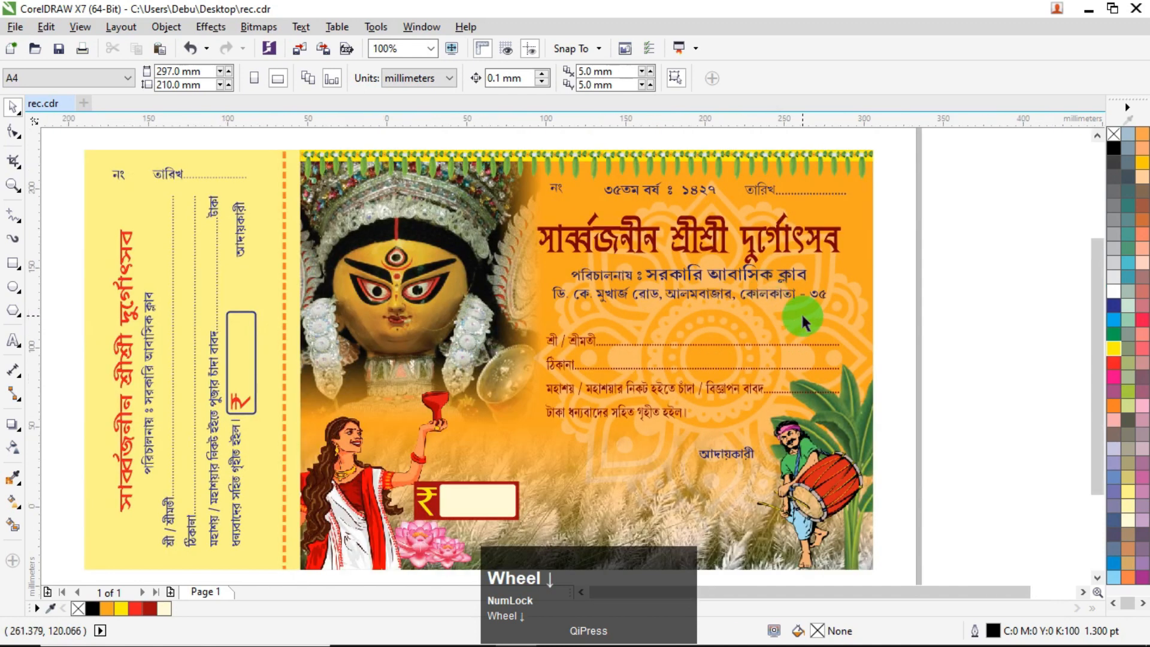
{"action": "scroll", "coordinate": [800, 311], "scroll_direction": "down", "scroll_amount": 1}
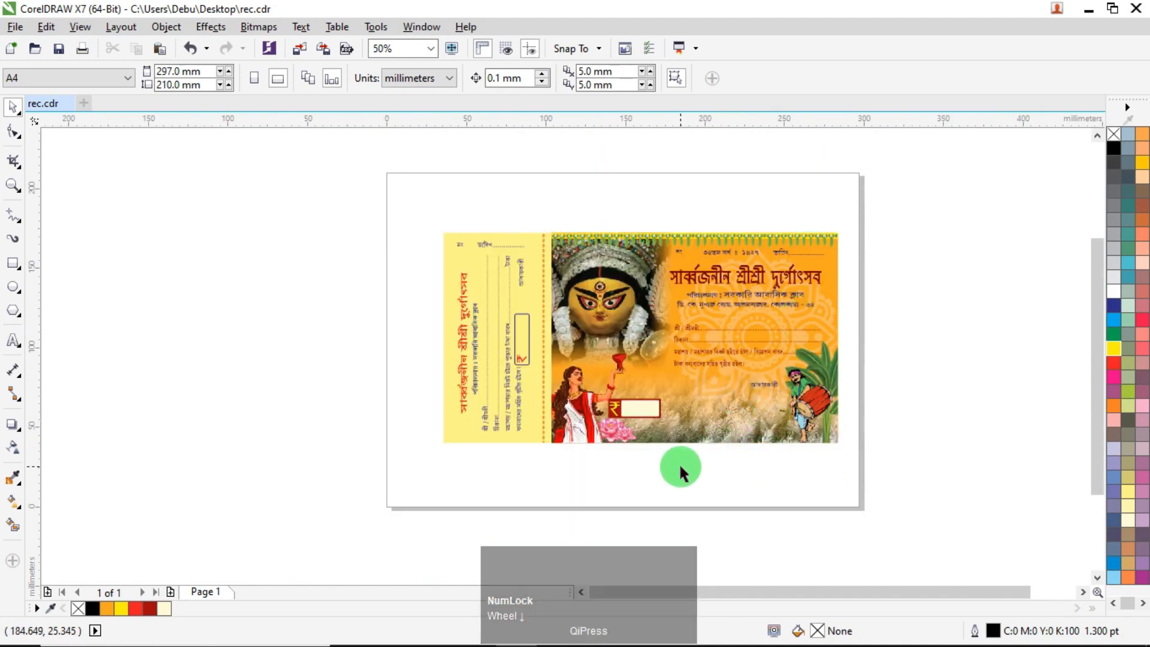
{"action": "scroll", "coordinate": [651, 482], "scroll_direction": "up", "scroll_amount": 1}
{"action": "left_click", "coordinate": [578, 392]}
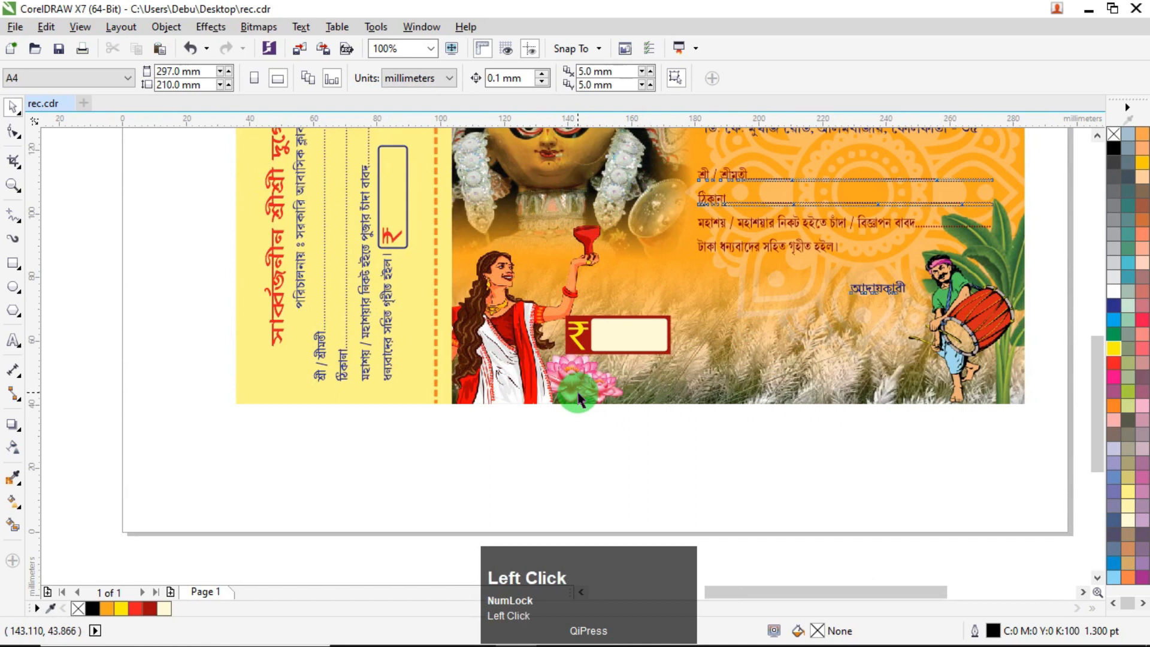
{"action": "key", "text": "ctrl+u"}
{"action": "left_click_drag", "start_coordinate": [707, 488], "coordinate": [494, 330]}
{"action": "left_click_drag", "start_coordinate": [628, 345], "coordinate": [657, 358]}
{"action": "scroll", "coordinate": [584, 407], "scroll_direction": "up", "scroll_amount": 2}
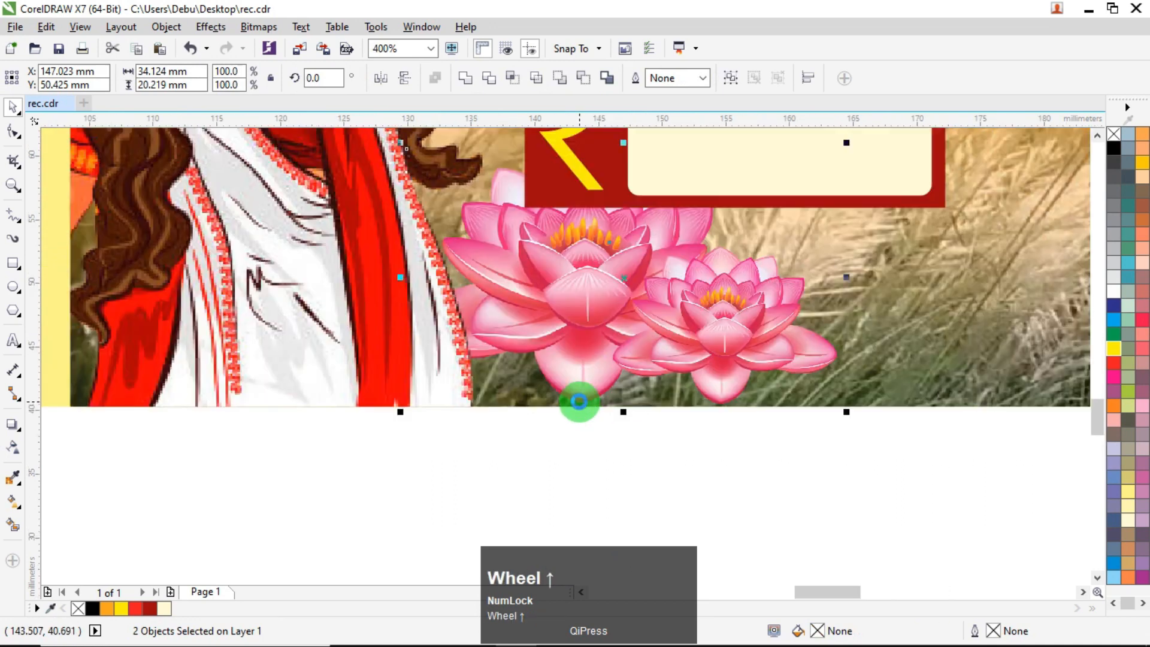
{"action": "left_click_drag", "start_coordinate": [845, 138], "coordinate": [838, 153]}
{"action": "left_click", "coordinate": [796, 448]}
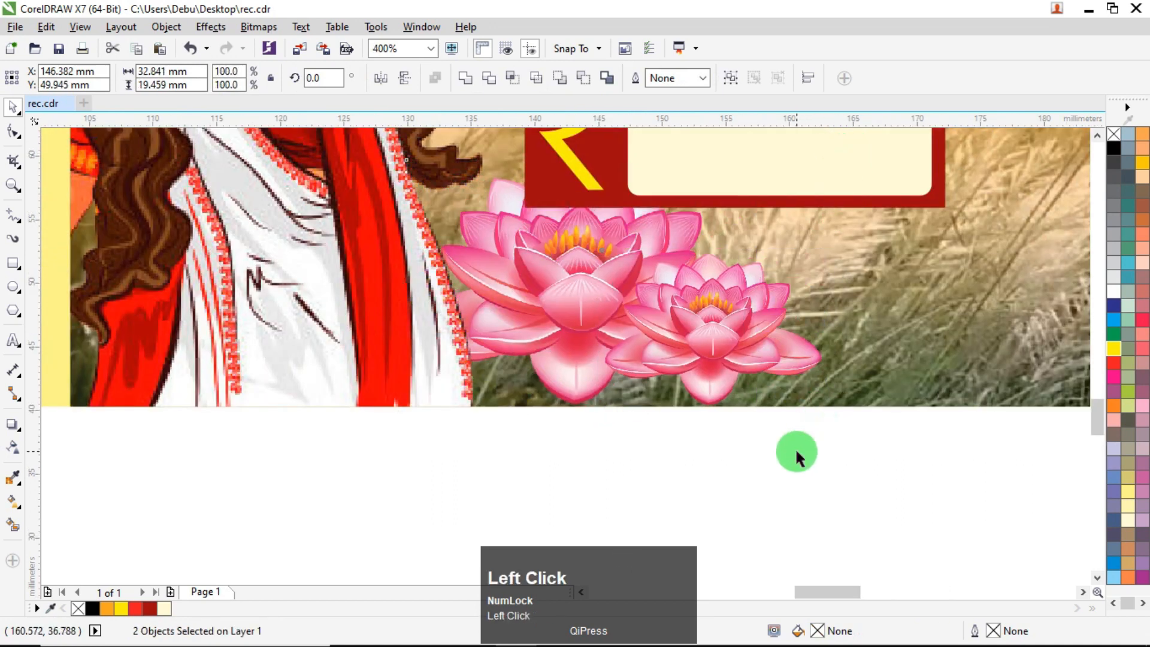
Frame the complete receipt with its counterfoil in the view using the Zoom tool, and return to the Pick tool.
{"action": "scroll", "coordinate": [781, 381], "scroll_direction": "down", "scroll_amount": 4}
{"action": "scroll", "coordinate": [862, 354], "scroll_direction": "up", "scroll_amount": 1}
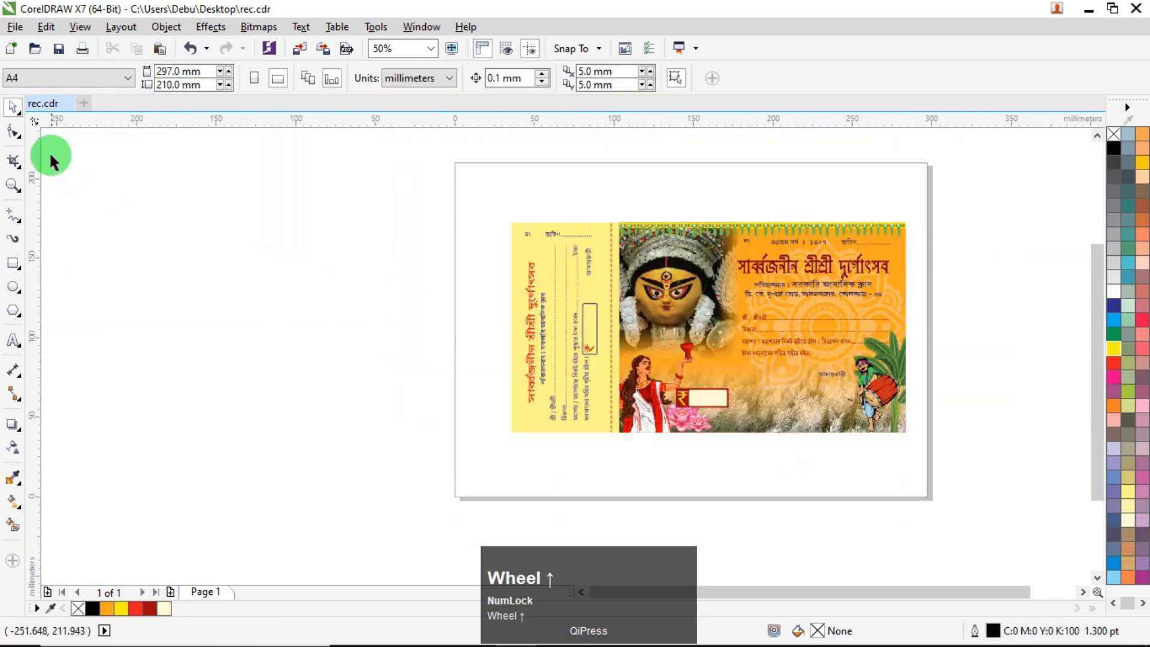
{"action": "left_click", "coordinate": [13, 185]}
{"action": "left_click_drag", "start_coordinate": [497, 218], "coordinate": [922, 444]}
{"action": "left_click", "coordinate": [15, 111]}
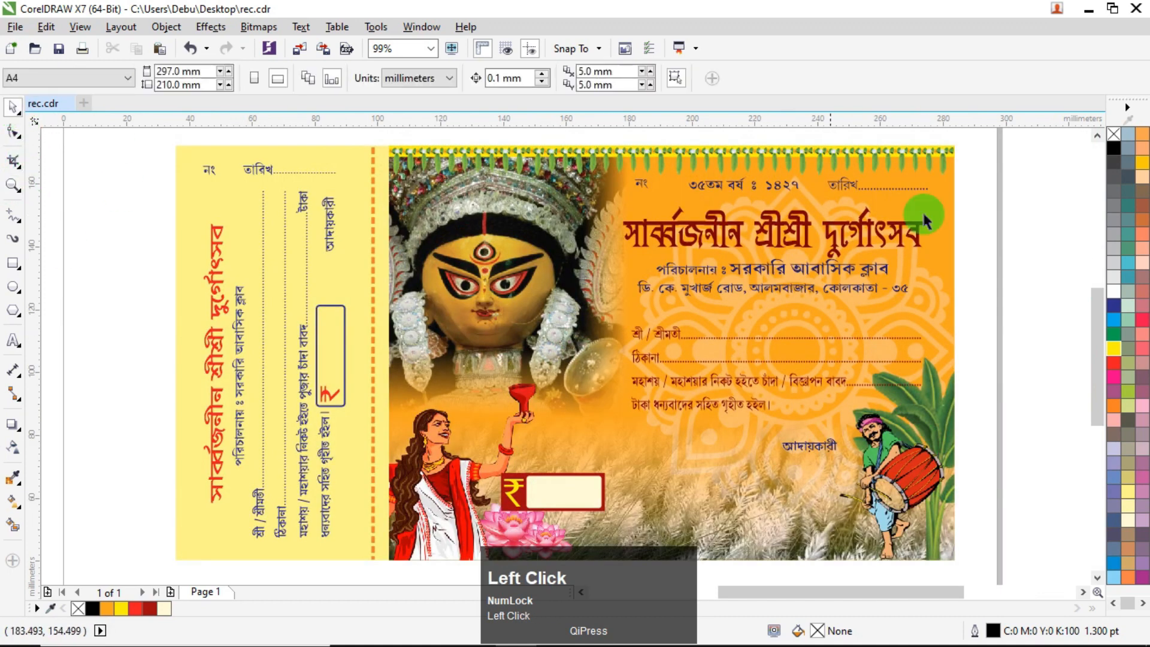